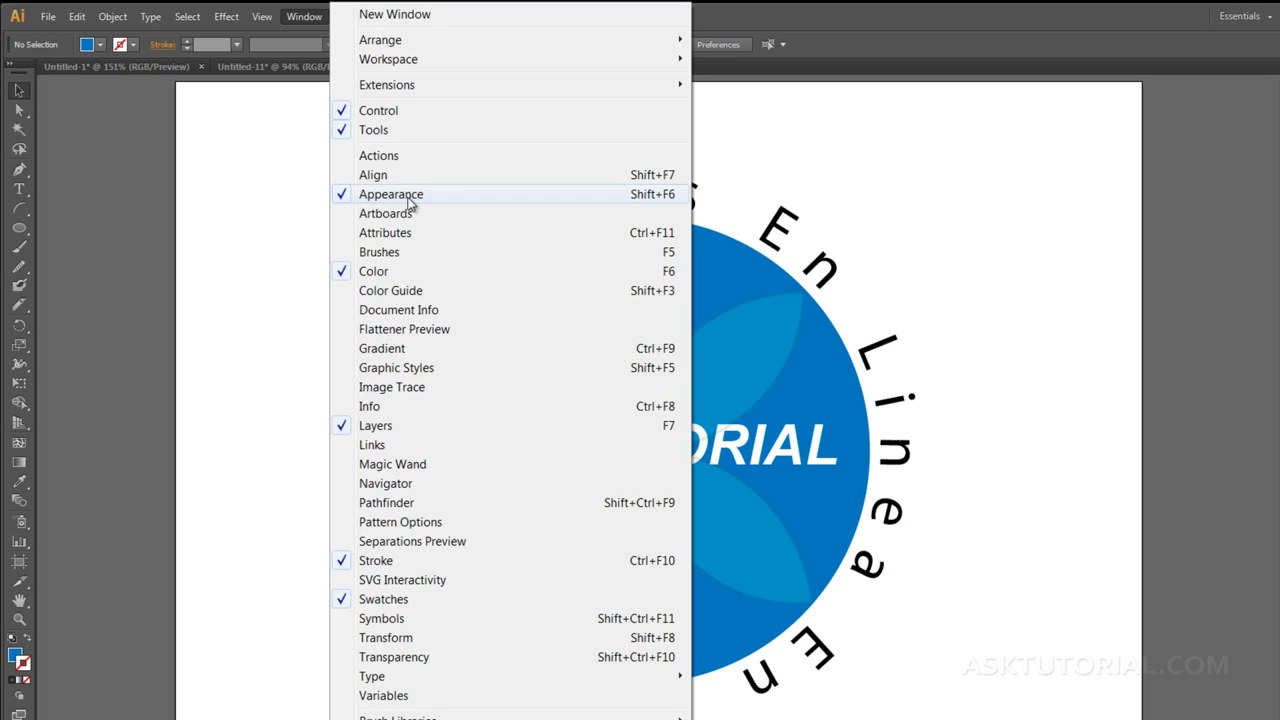
Undock the Appearance panel, place it beside the logo artwork, and select the large blue circle.
click(651, 202)
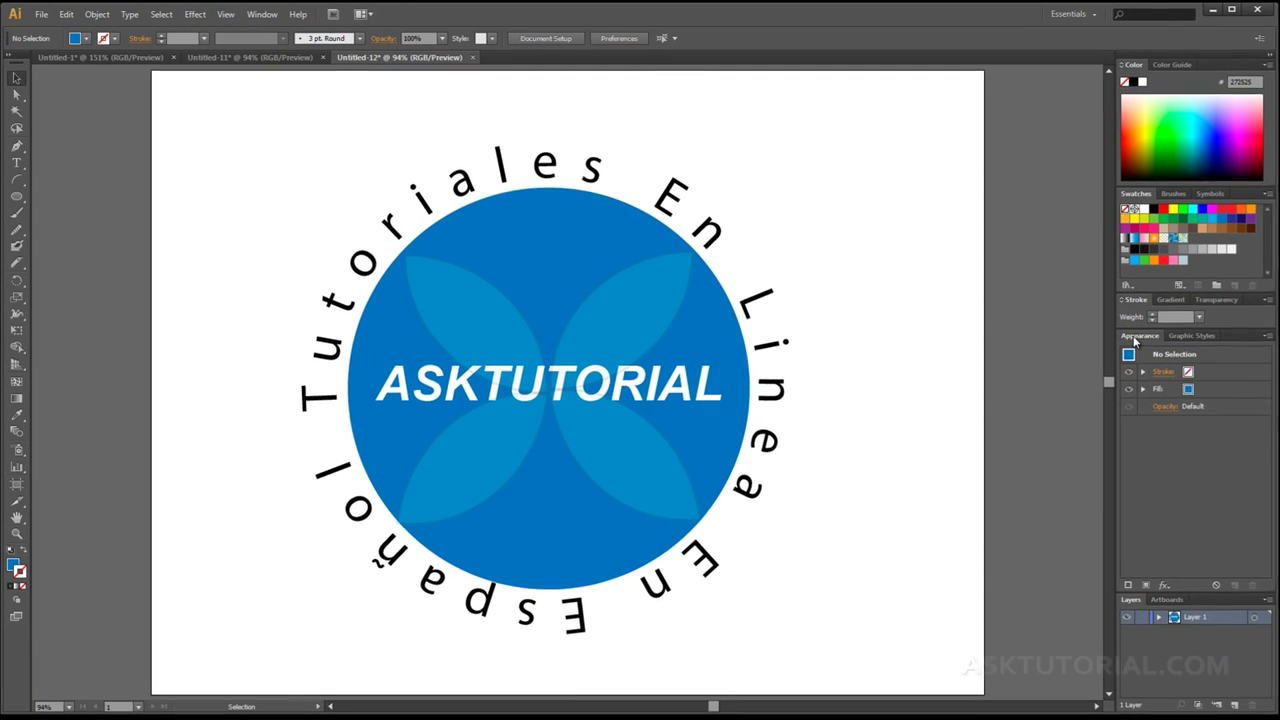
drag(1047, 340, 814, 322)
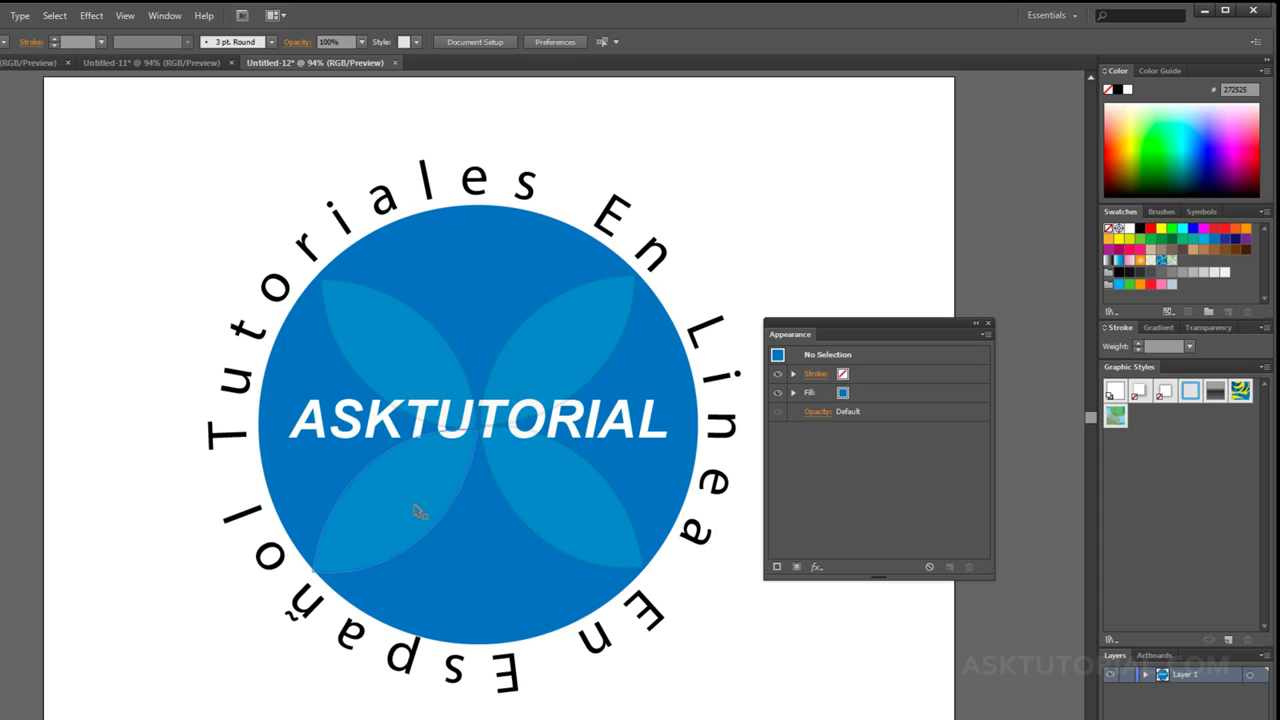
click(505, 288)
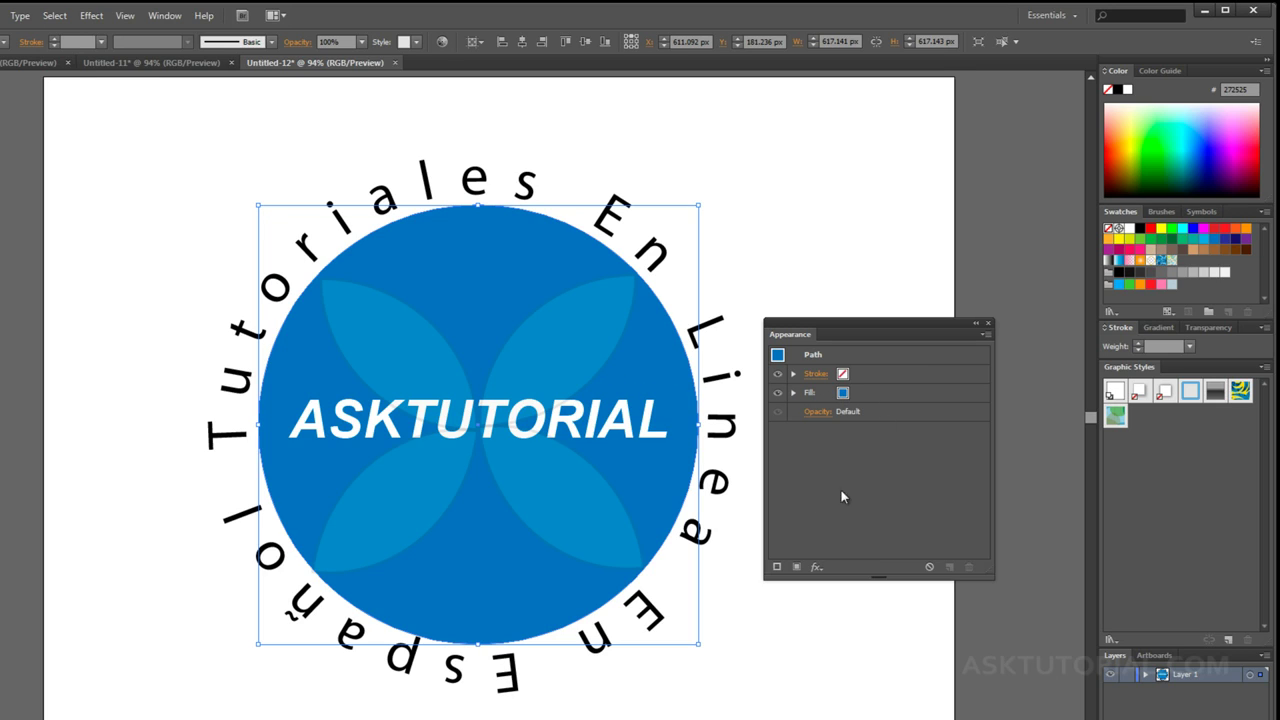
click(817, 567)
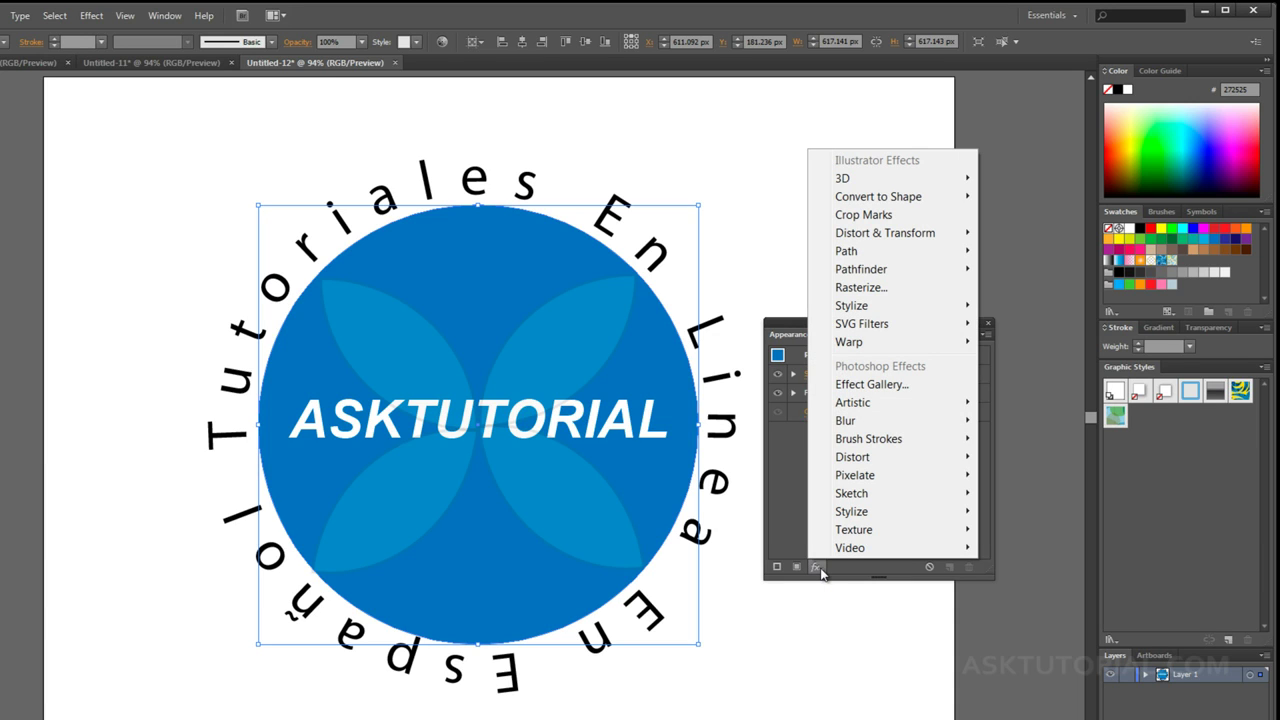
click(794, 480)
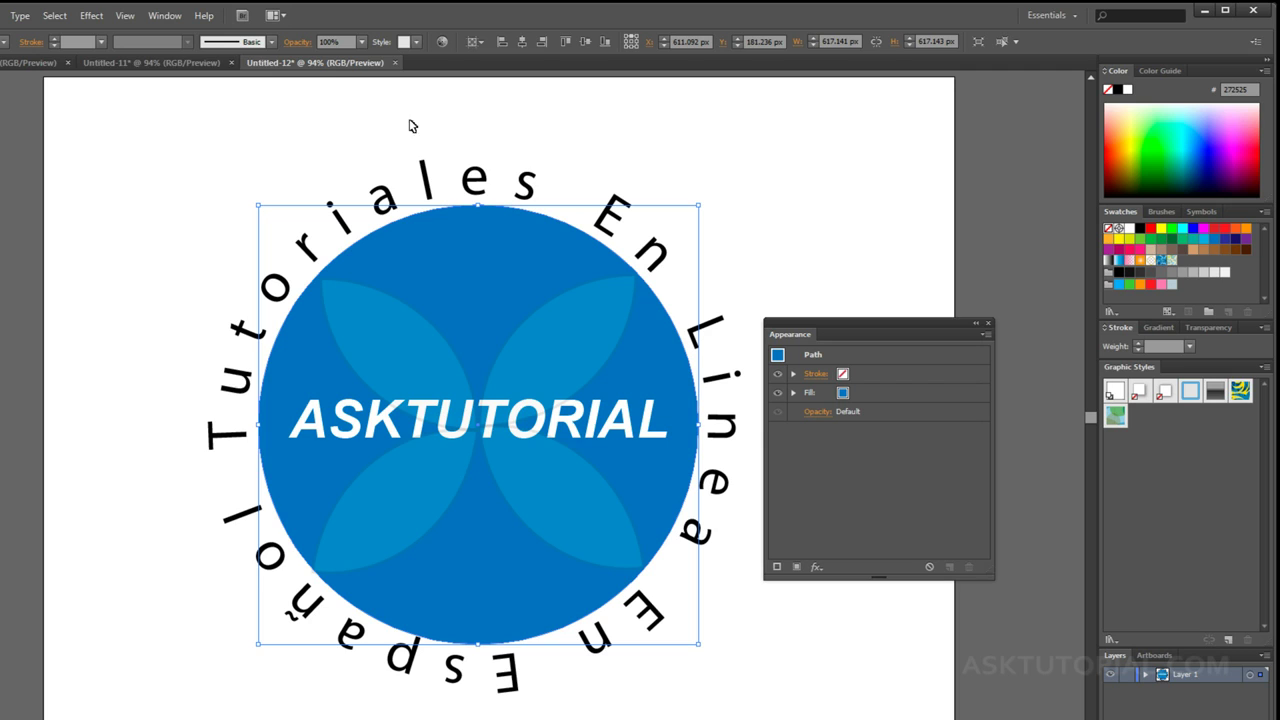
click(98, 16)
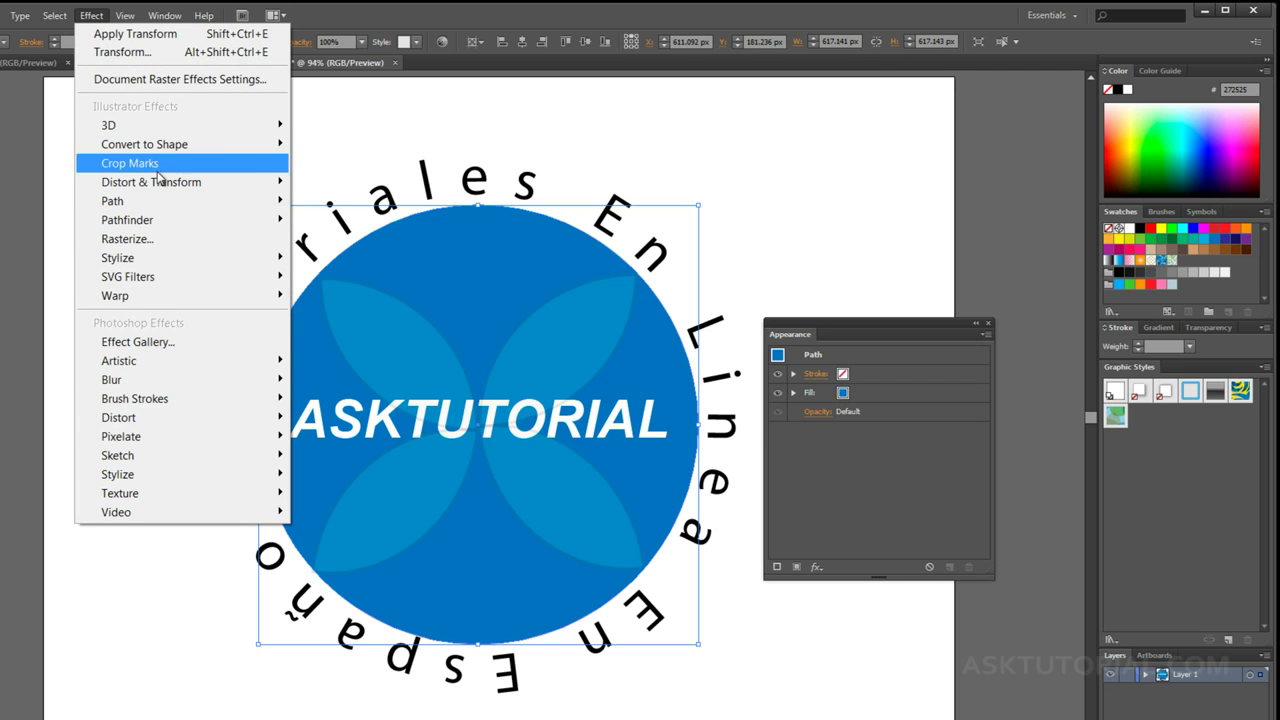
click(825, 494)
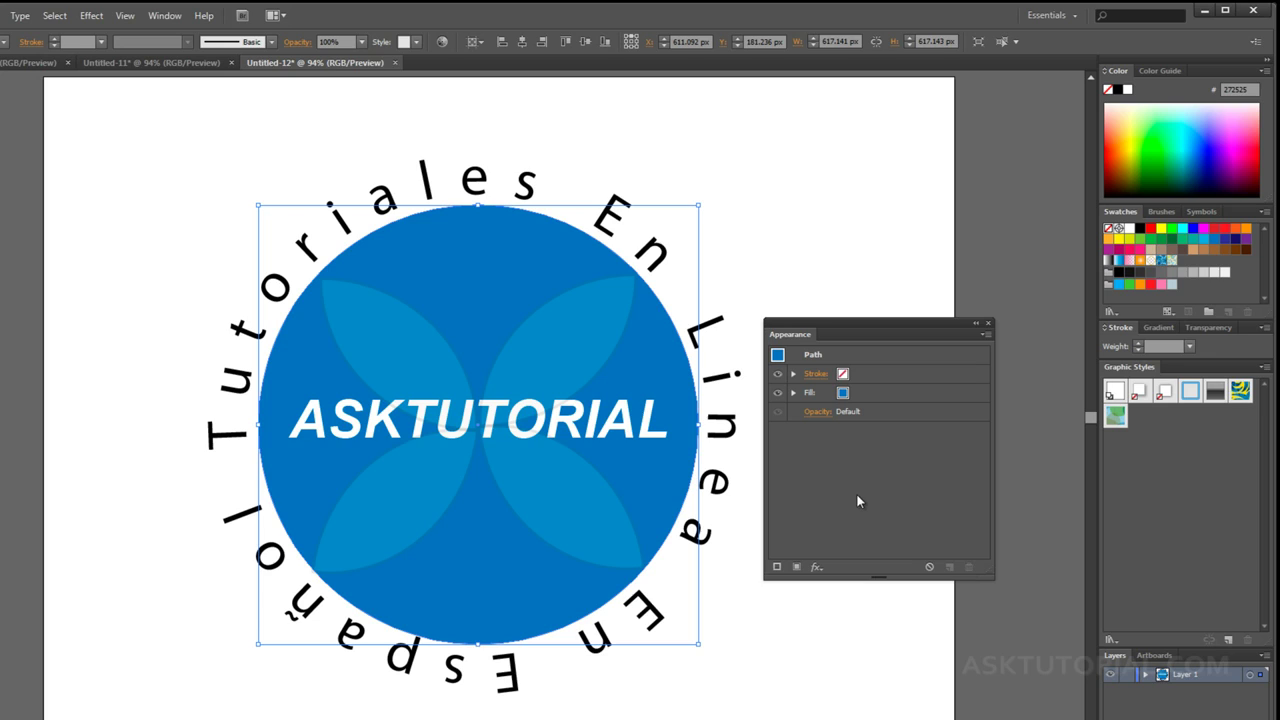
Apply a black stroke to the selected blue circle through its stroke attribute in the Appearance panel.
click(863, 377)
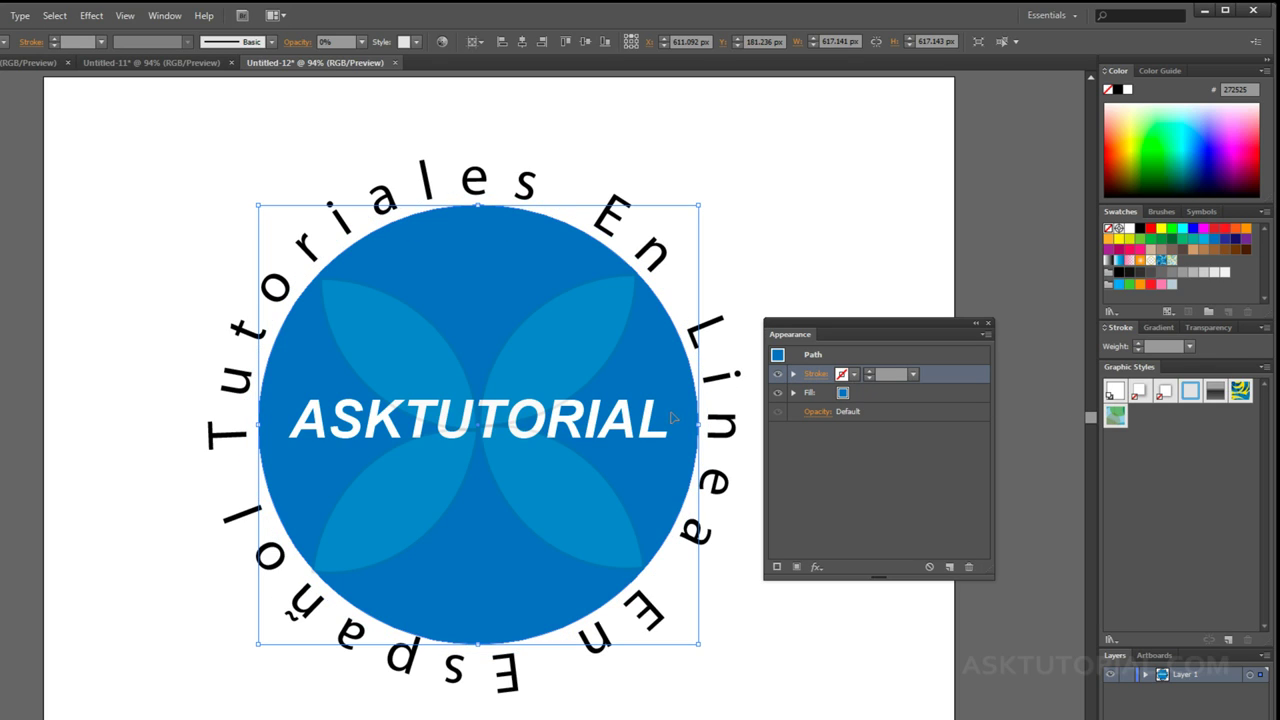
click(853, 375)
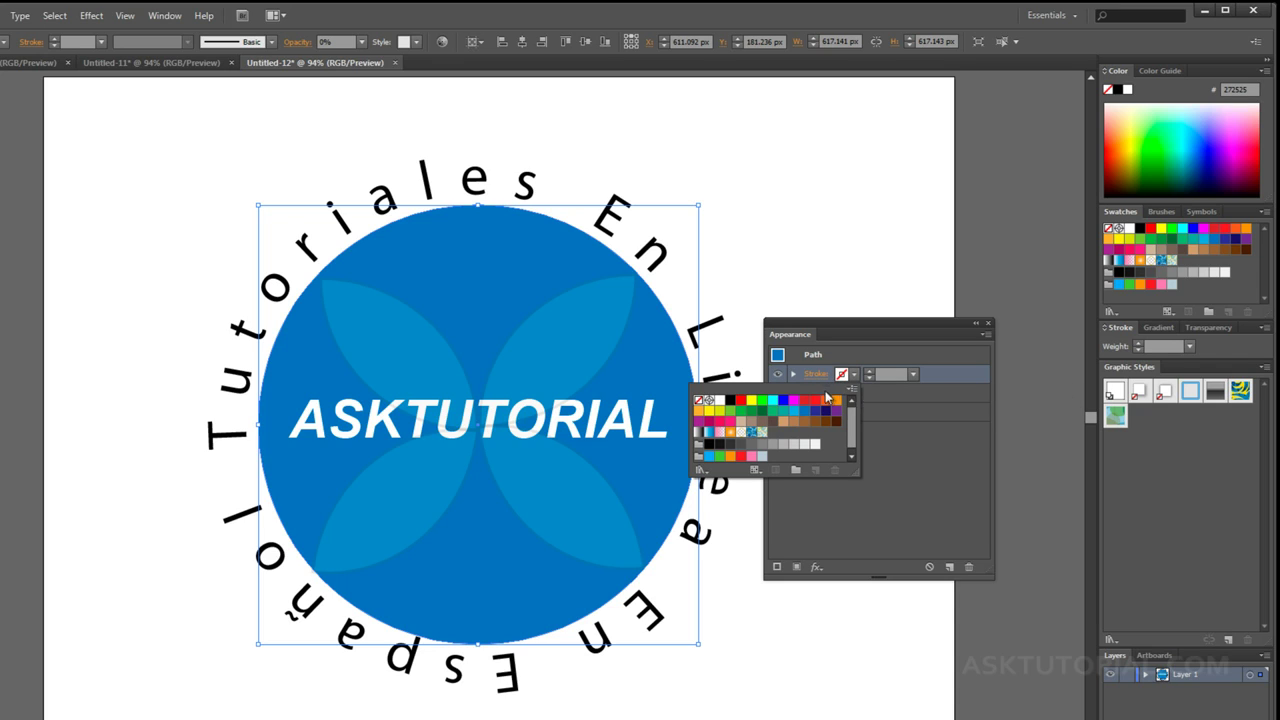
click(730, 401)
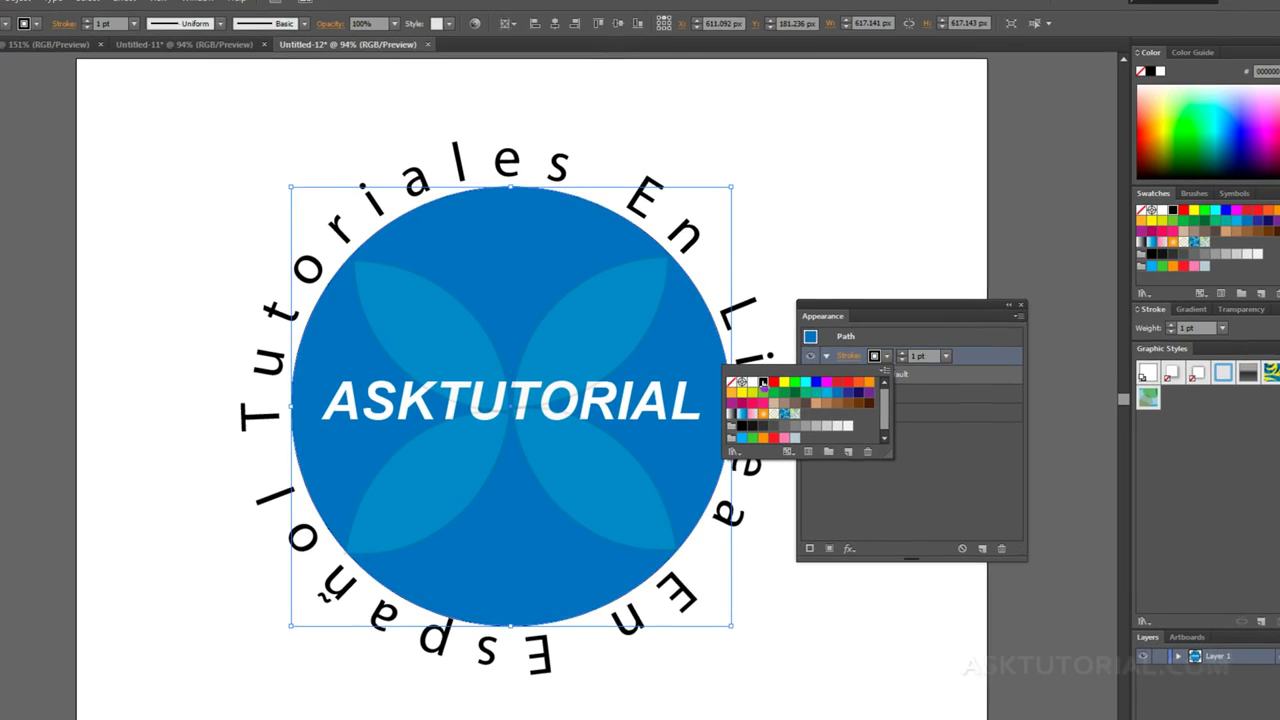
click(901, 399)
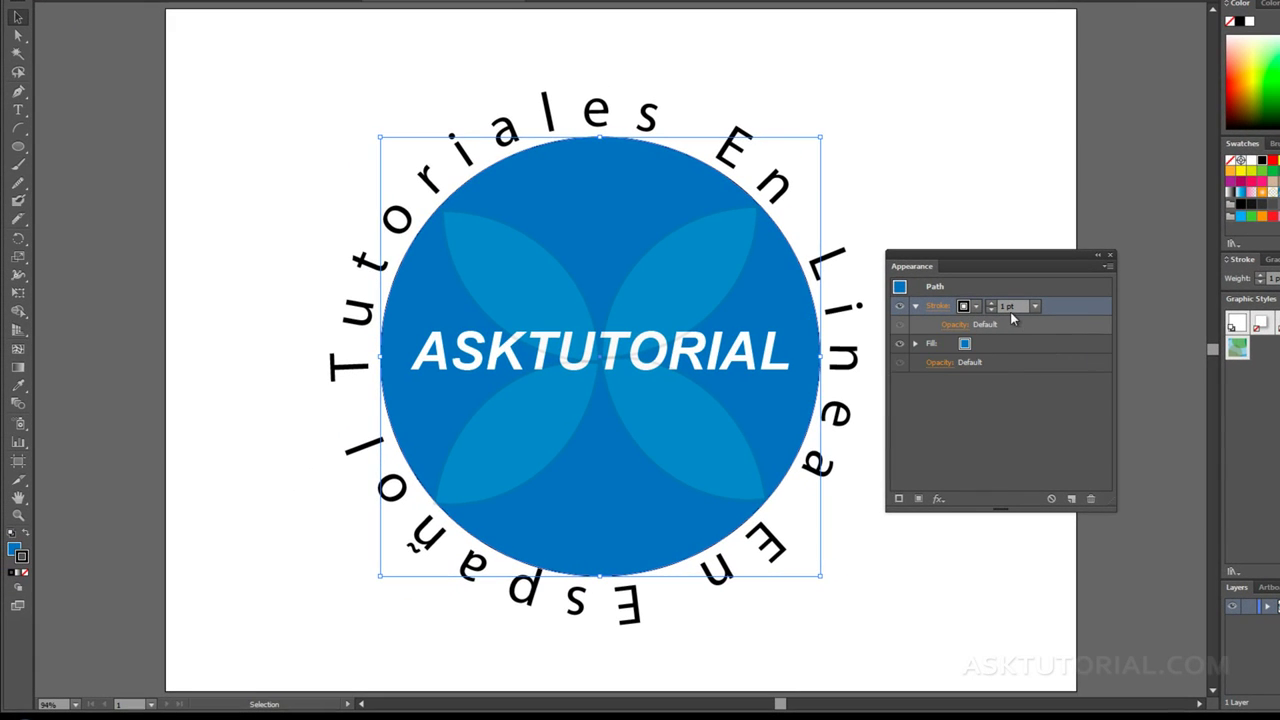
Increase the weight of the circle's black stroke to 8 pt.
click(990, 303)
click(990, 303)
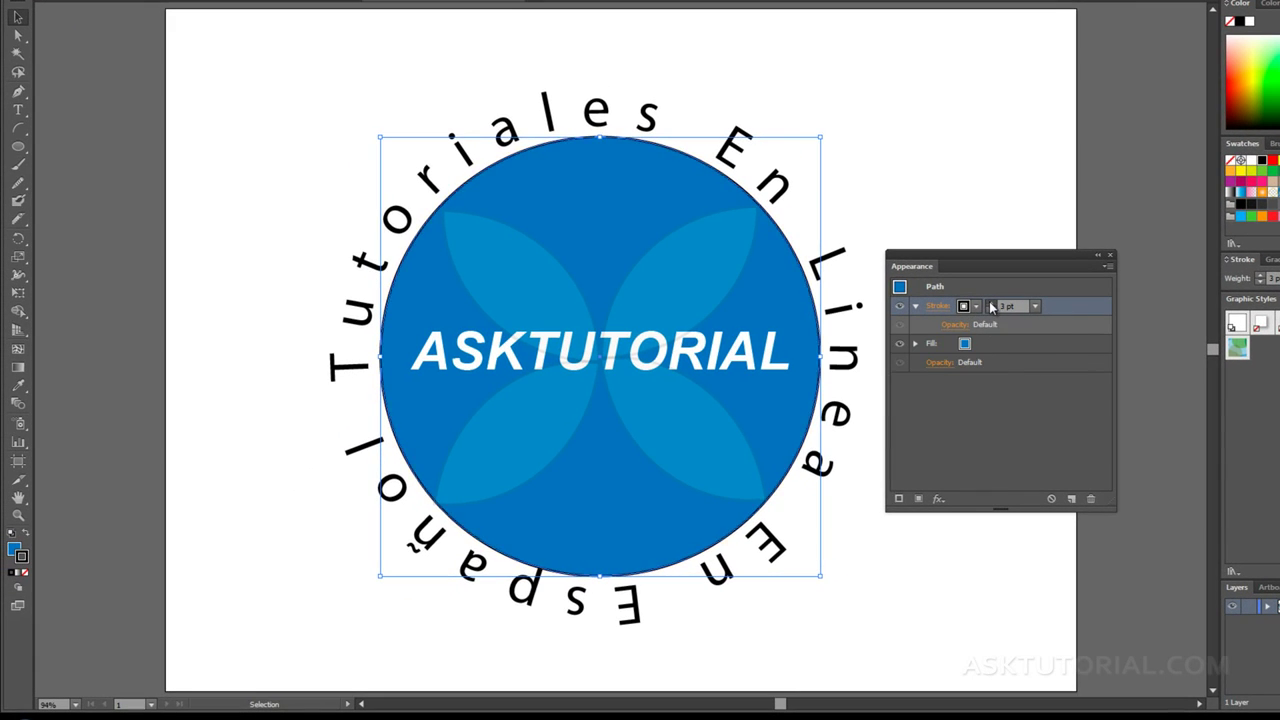
click(990, 303)
click(990, 303)
click(990, 303)
click(990, 303)
click(990, 303)
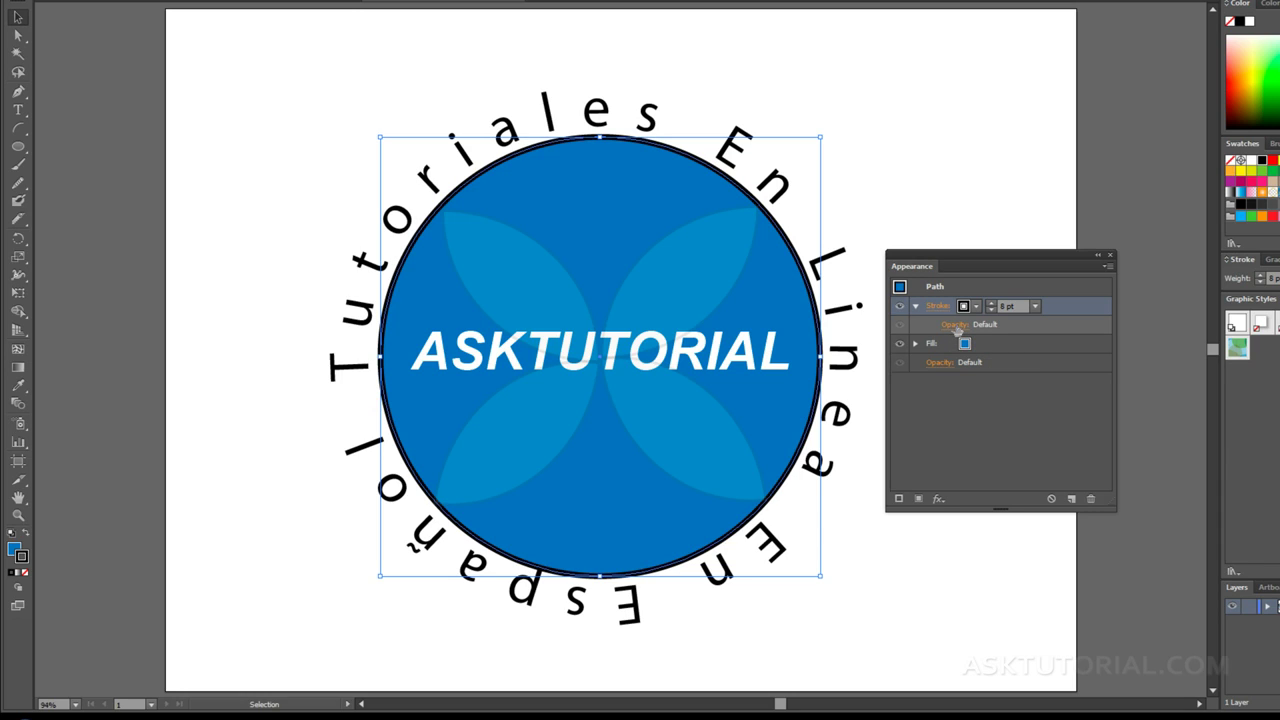
Set only the opacity of the circle's black stroke to 50%.
click(957, 327)
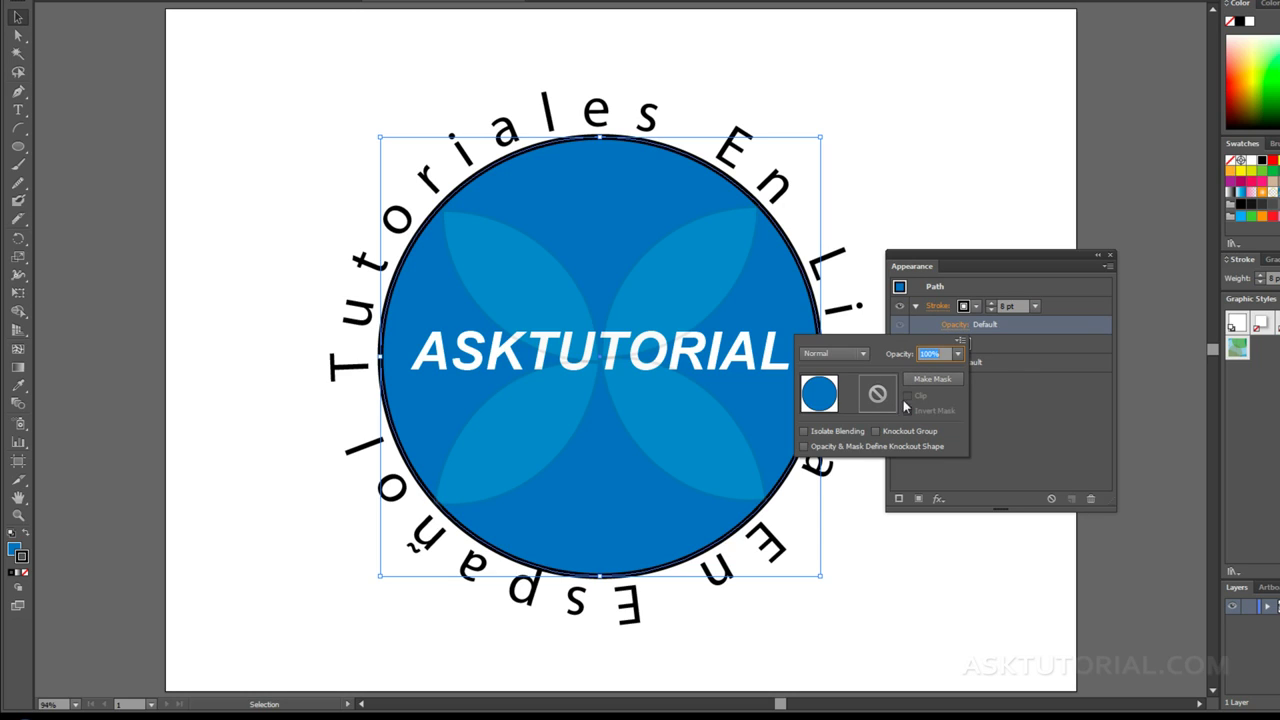
click(957, 353)
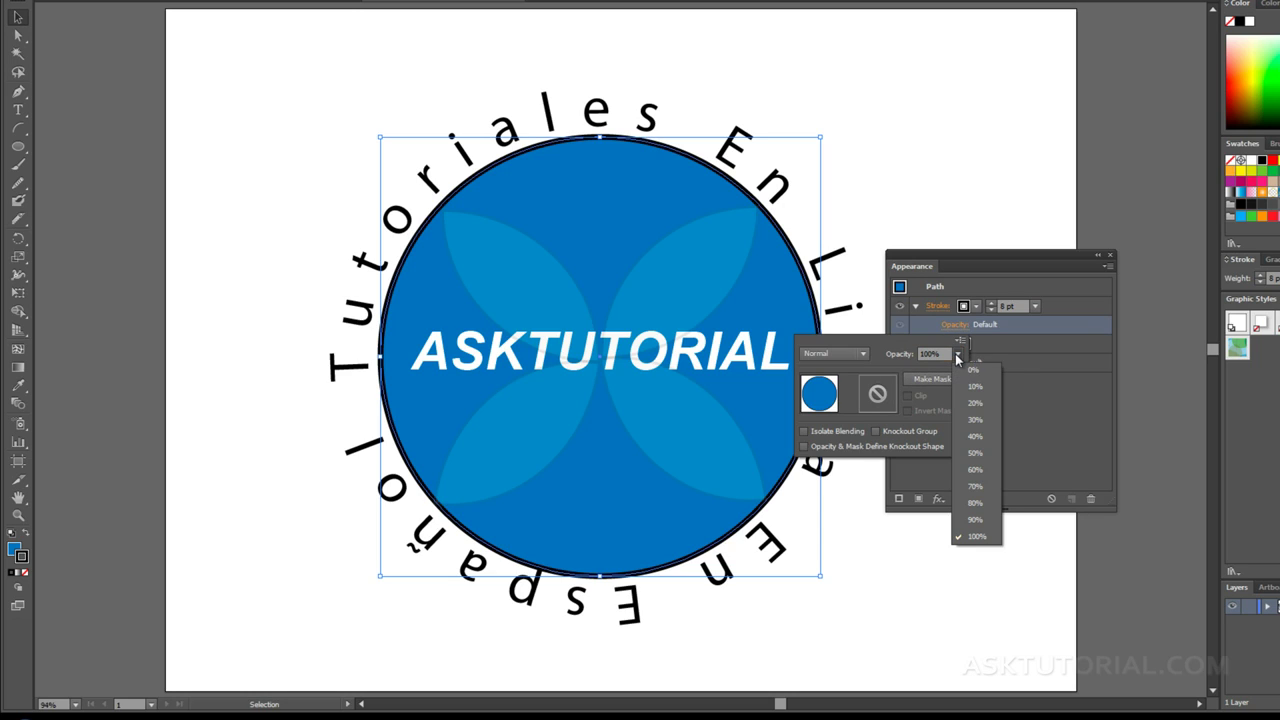
click(970, 454)
click(990, 415)
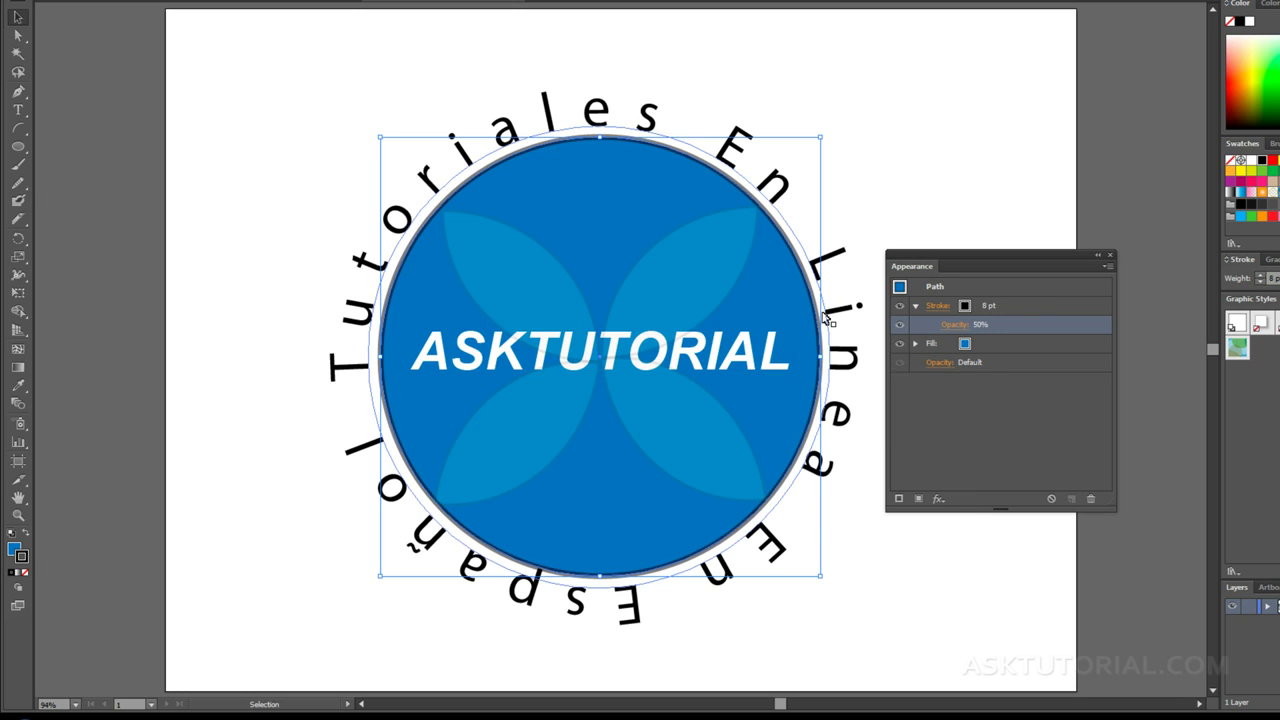
Restore the opacity of the circle's black stroke to 100%.
click(948, 326)
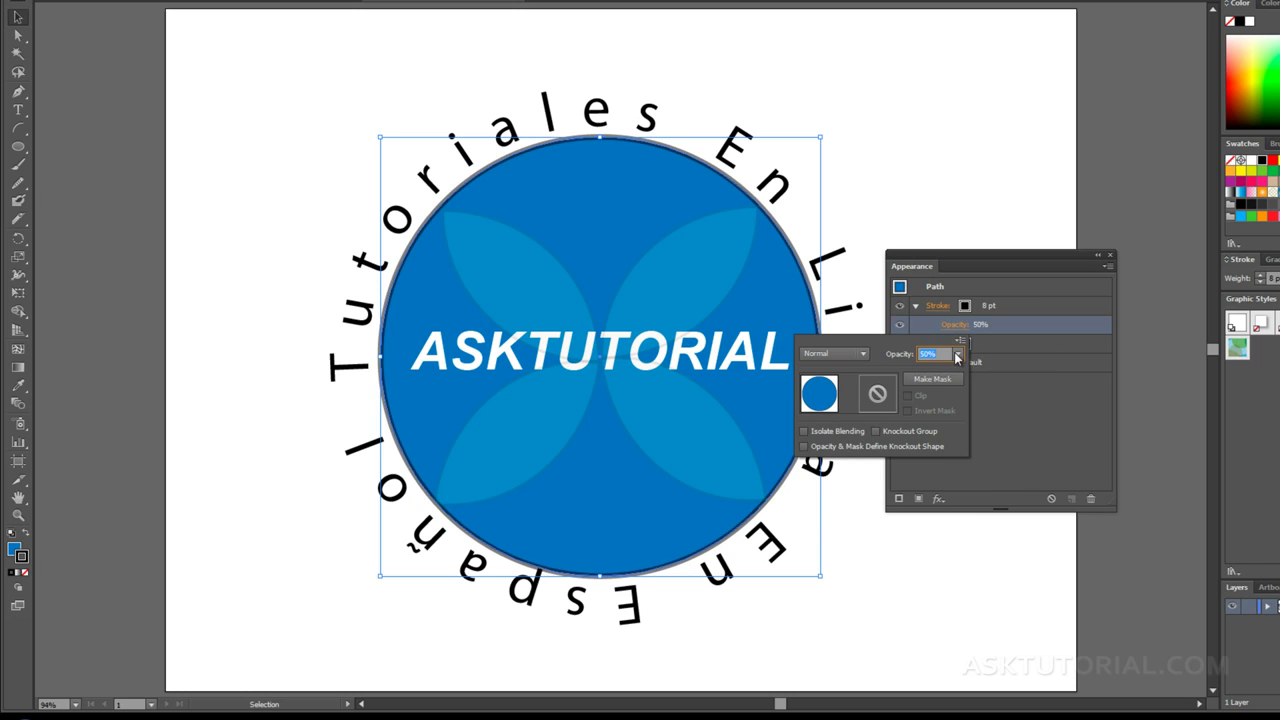
click(957, 355)
click(976, 537)
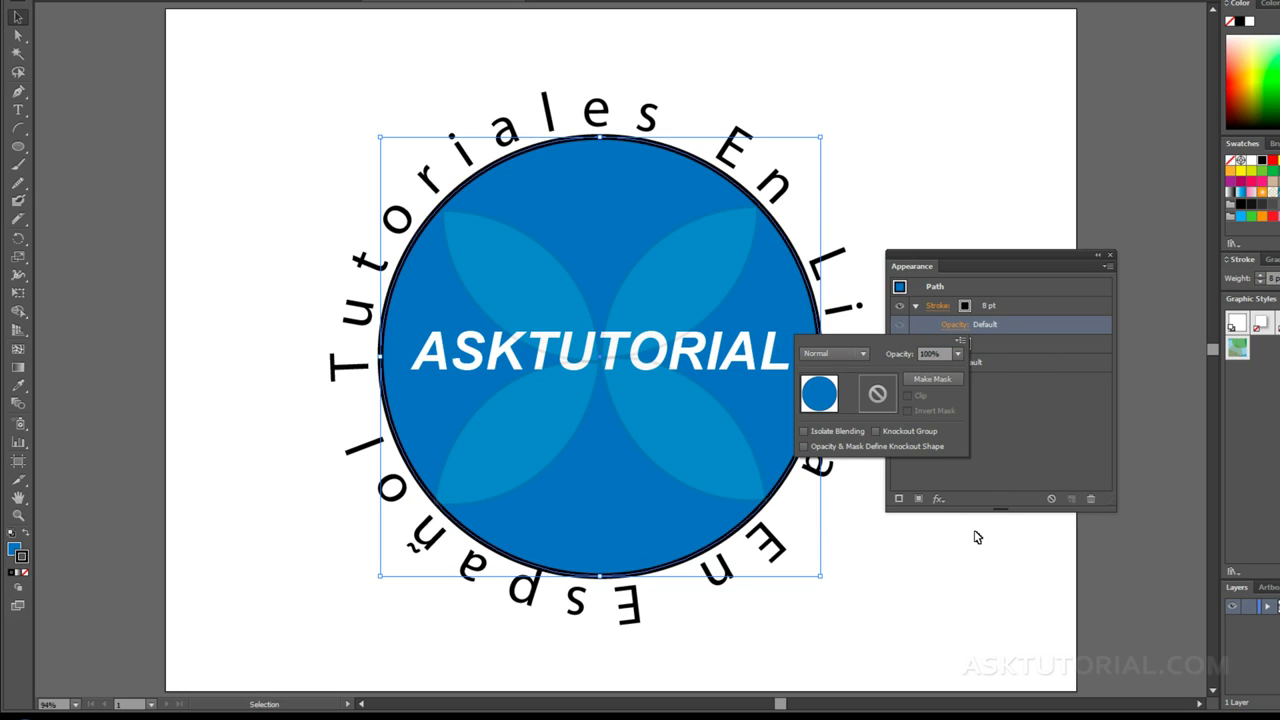
click(985, 460)
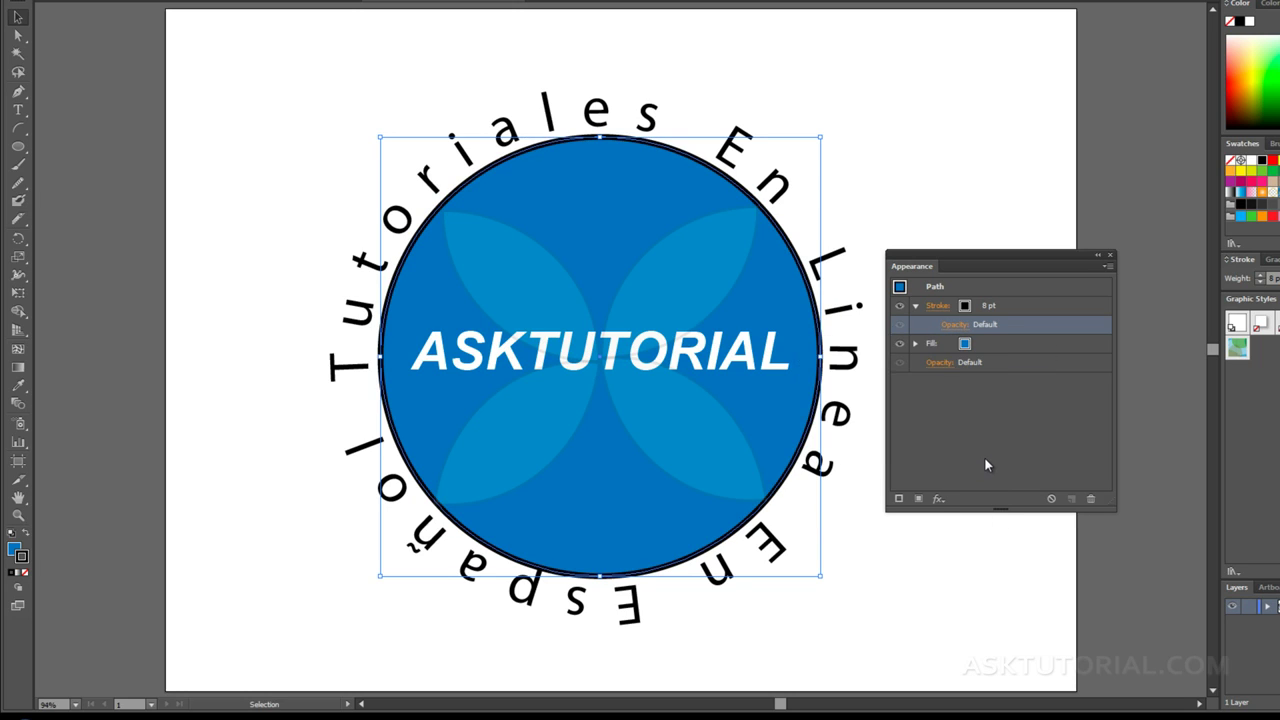
Try a red fill on the circle through its fill attribute, and undo the colour change.
click(915, 344)
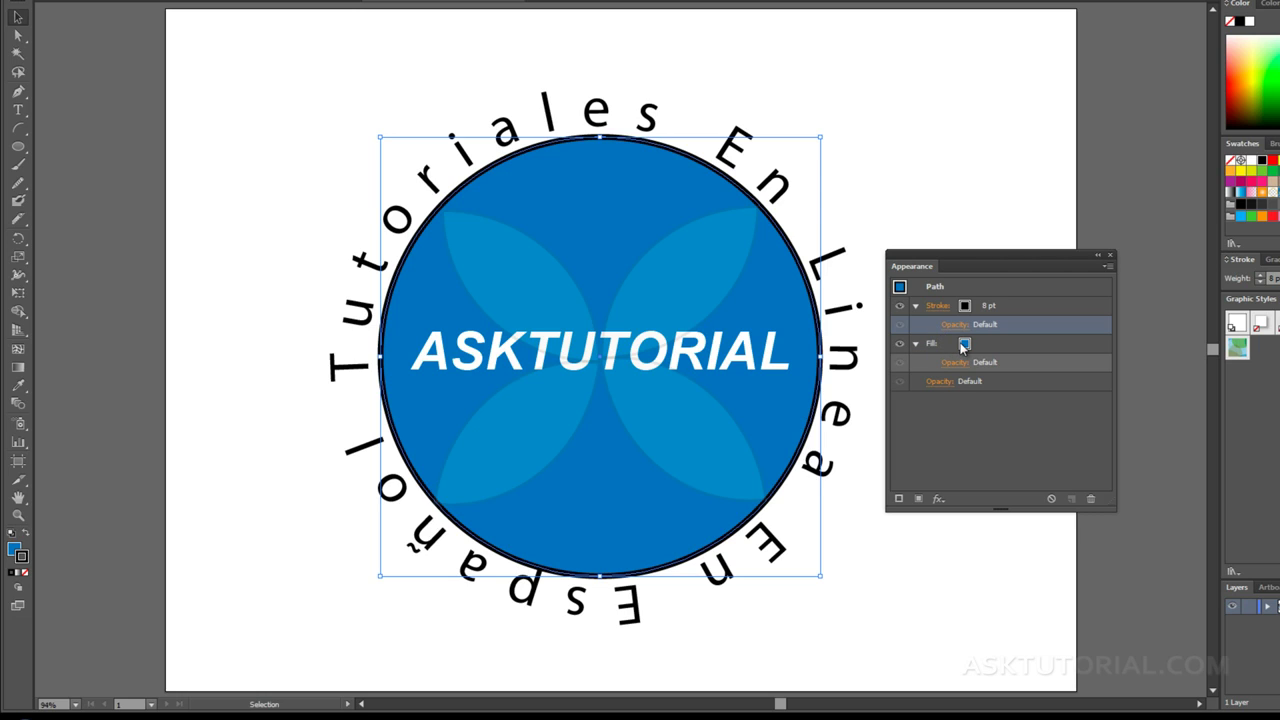
click(963, 345)
click(978, 345)
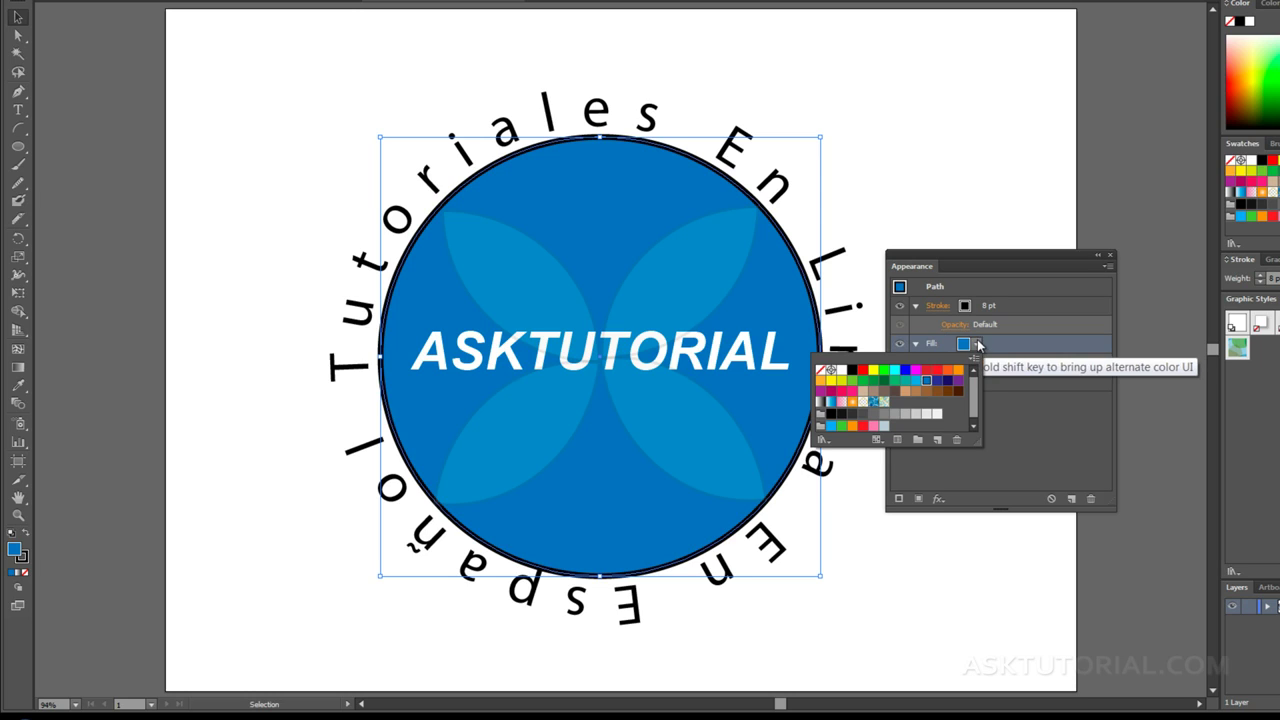
click(864, 371)
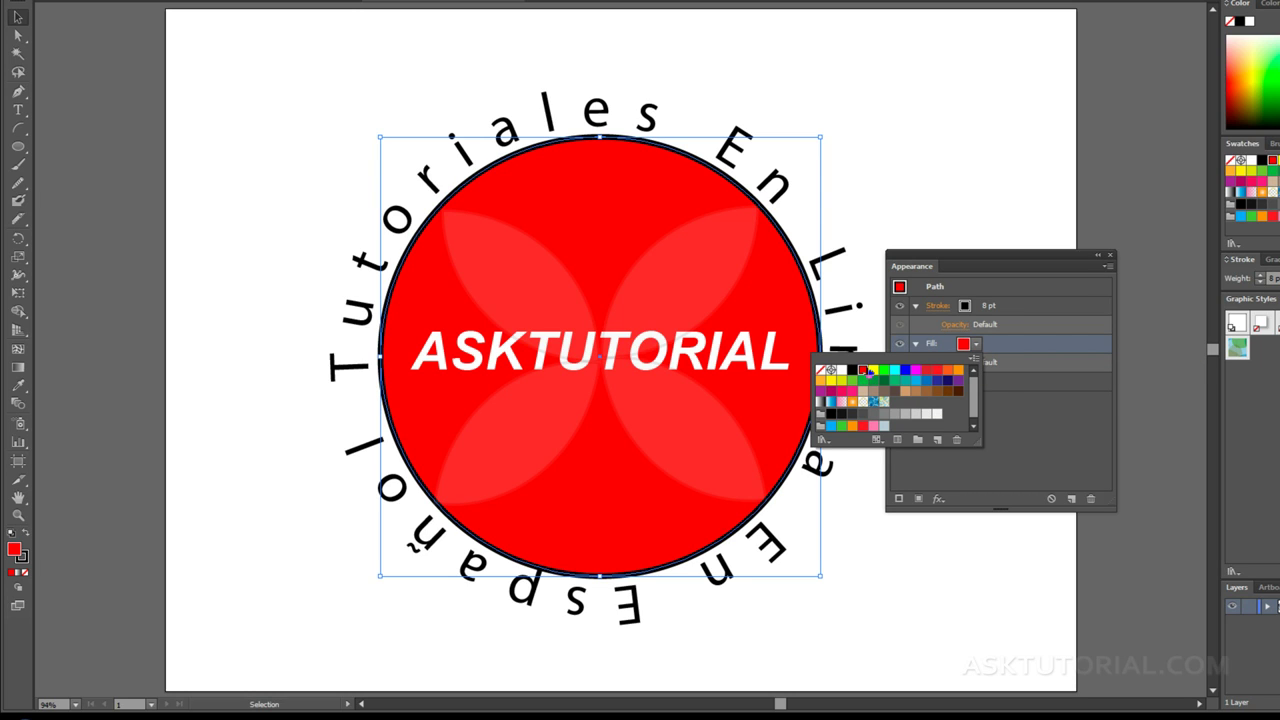
click(866, 373)
key(a)
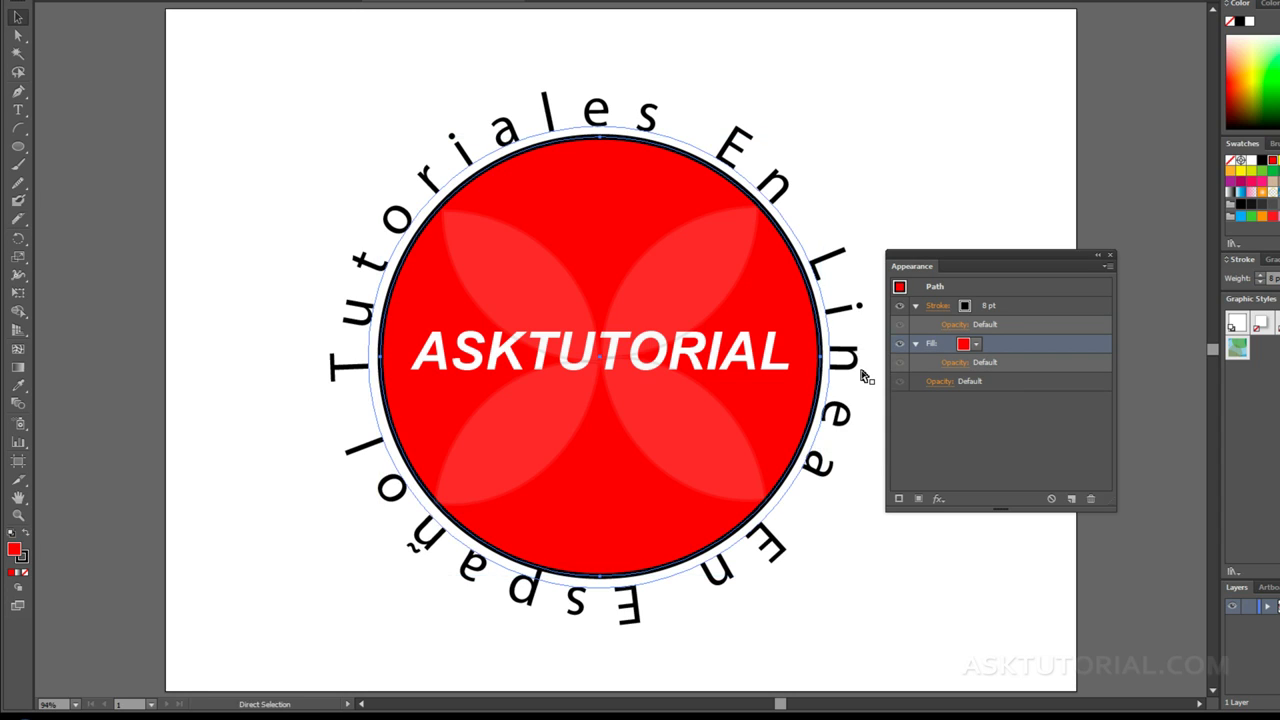
key(ctrl+z)
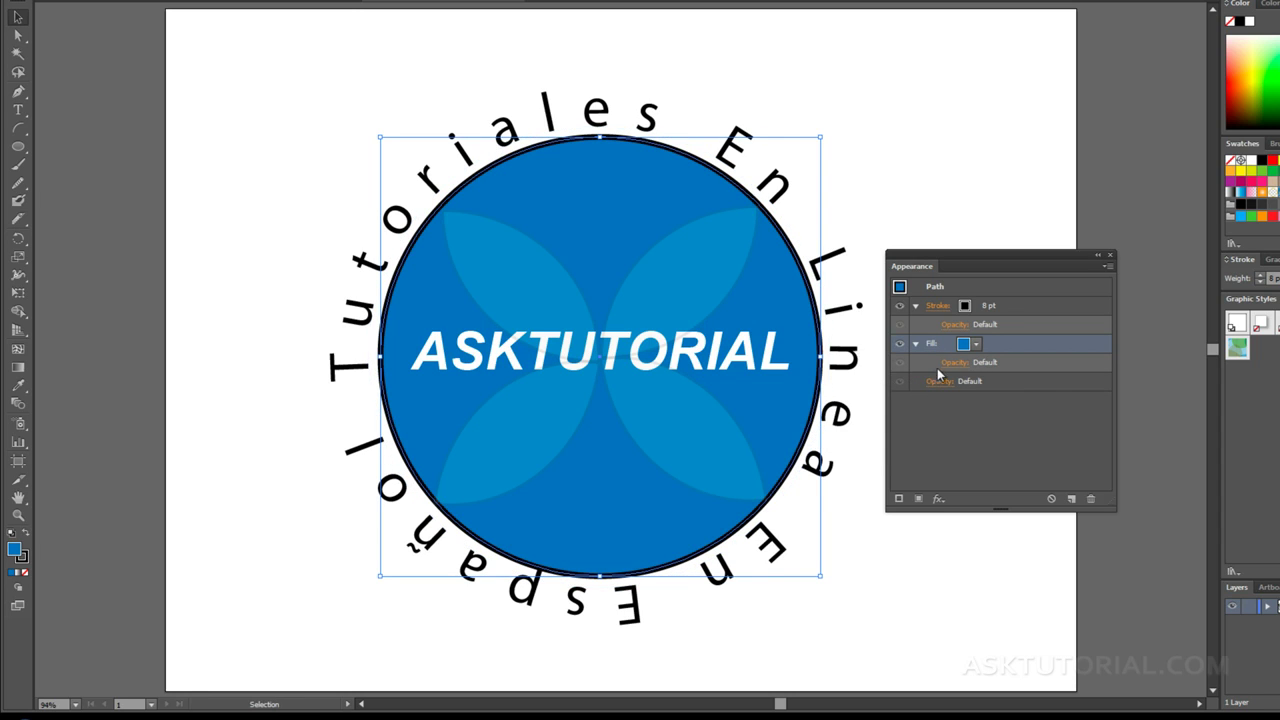
Try 50% opacity on the circle's fill alone, and undo the opacity change.
click(942, 362)
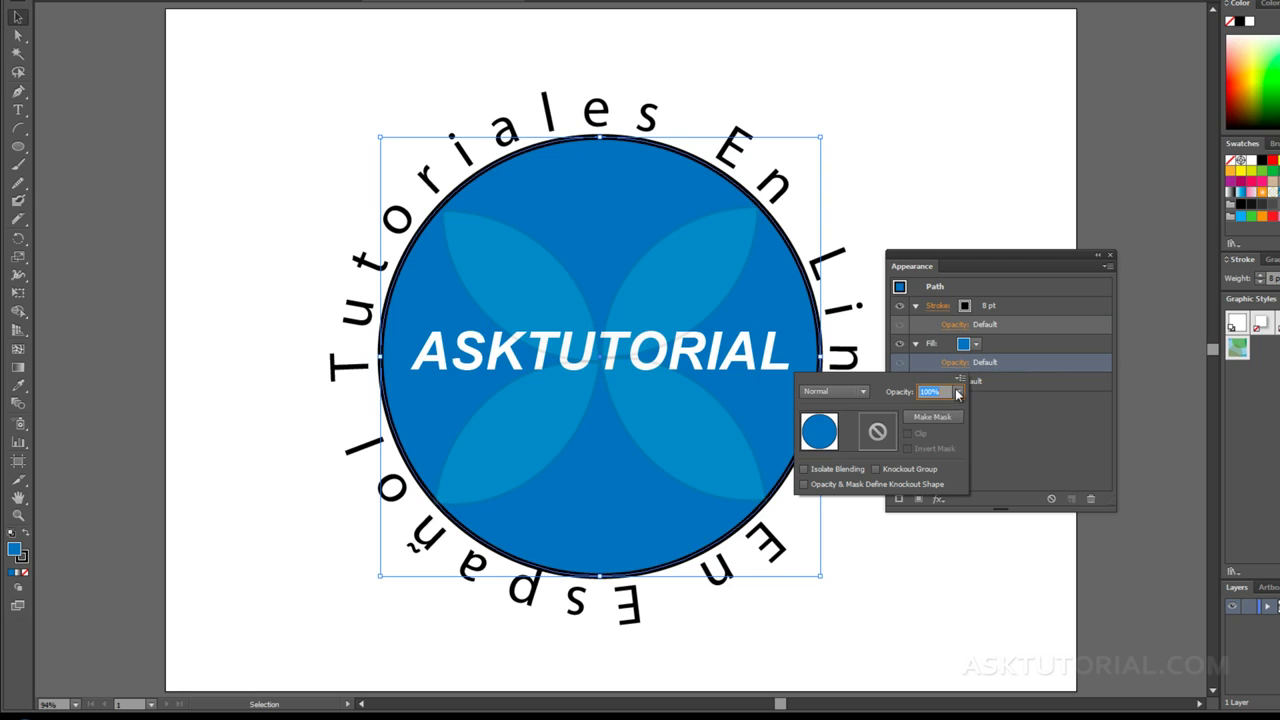
click(957, 393)
click(975, 485)
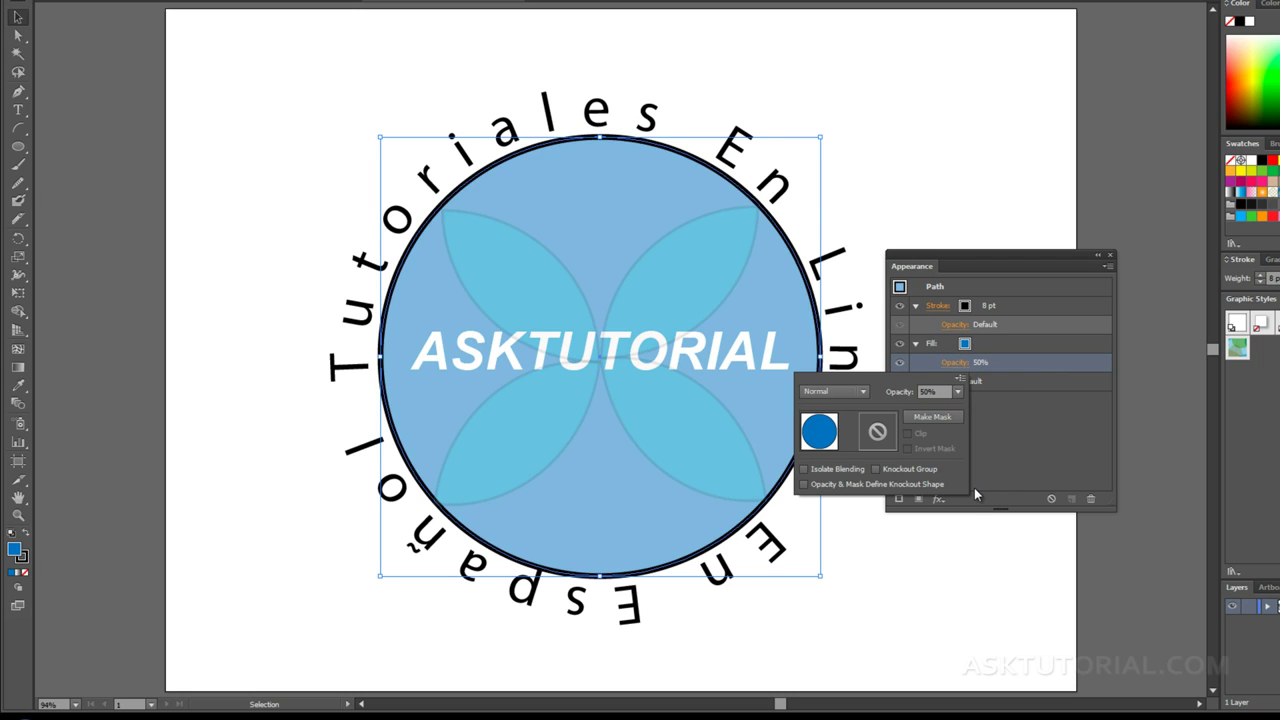
click(996, 461)
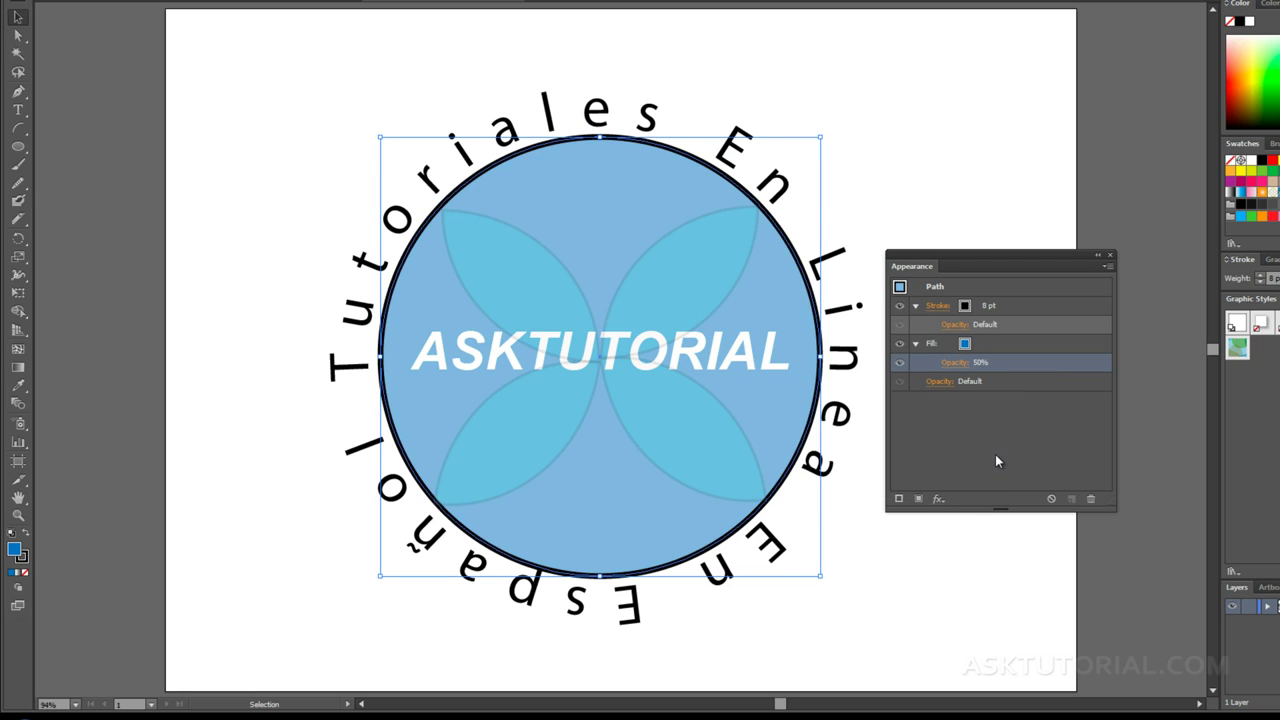
key(ctrl+z)
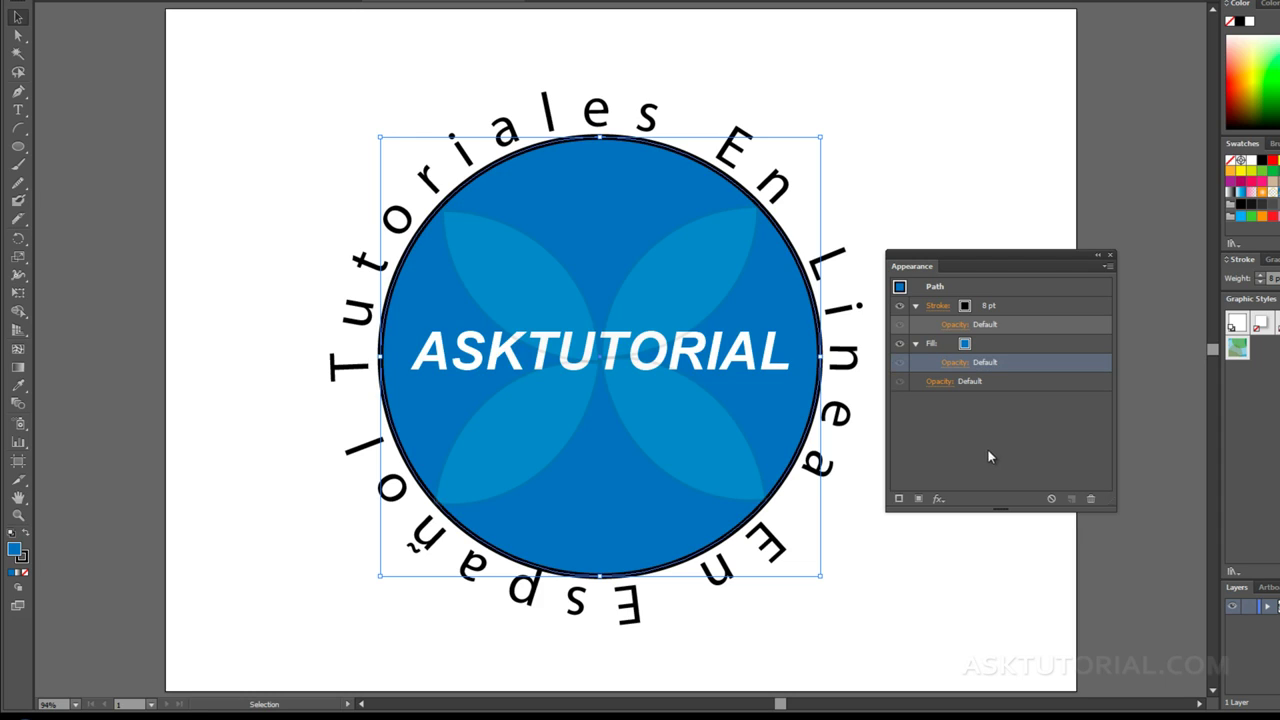
Hide both the stroke and the fill attributes of the selected circle in the Appearance panel.
click(900, 306)
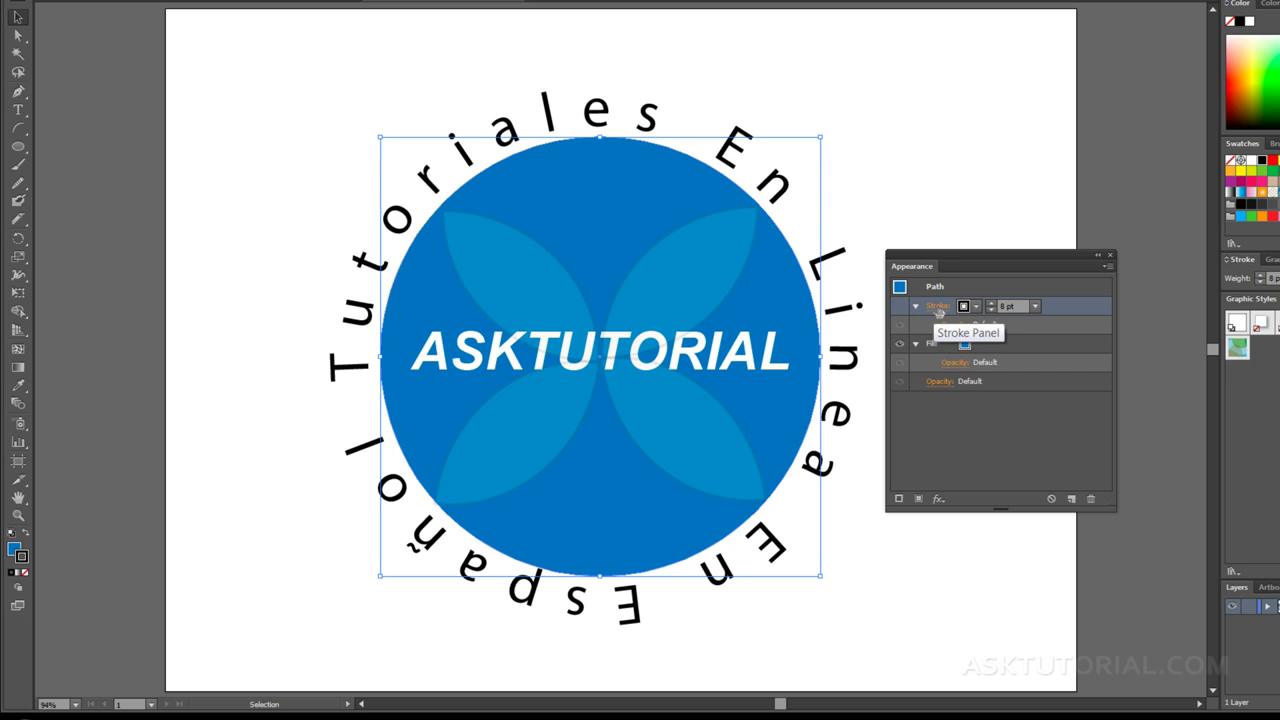
click(899, 343)
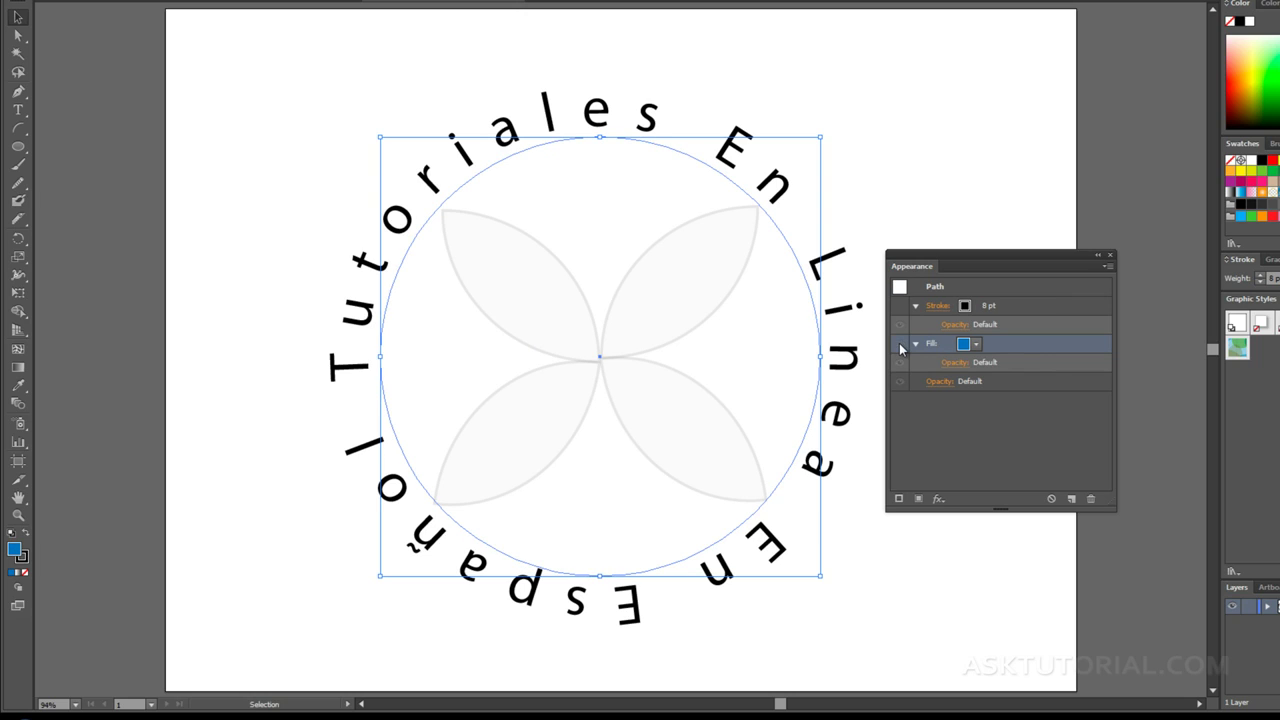
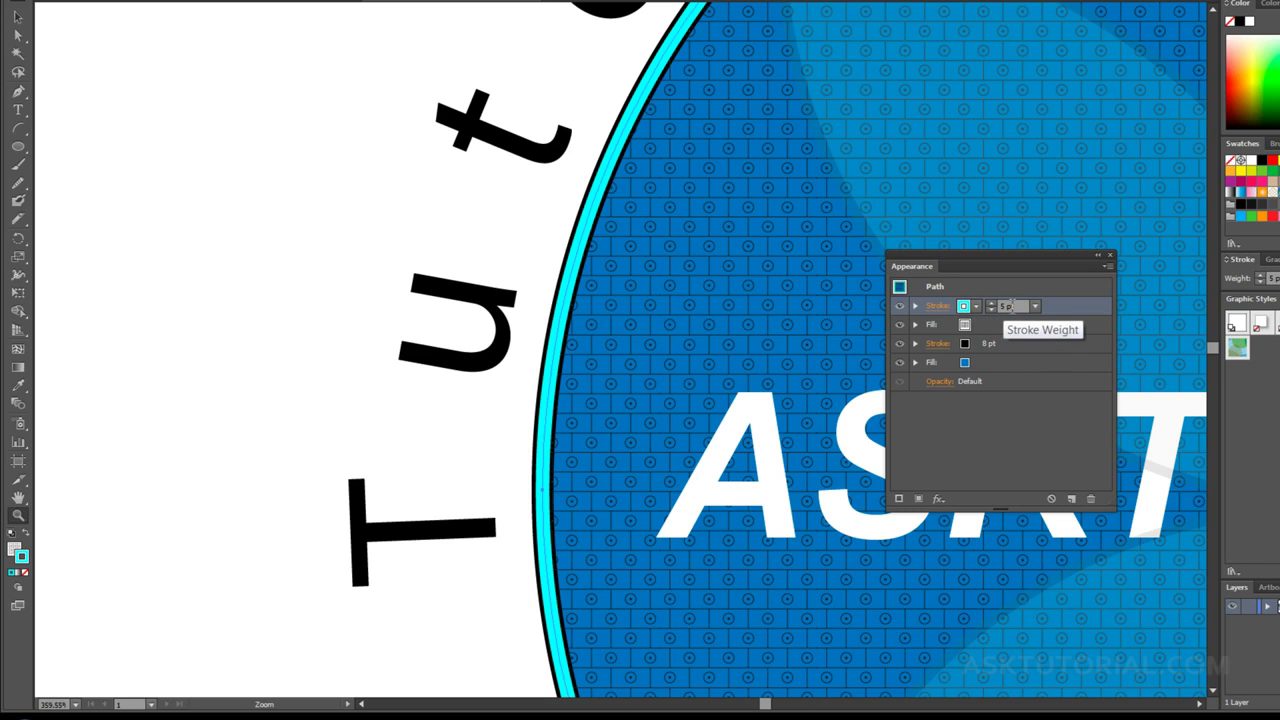
Add a new stroke to the circle above the cyan stroke and colour it orange.
click(18, 17)
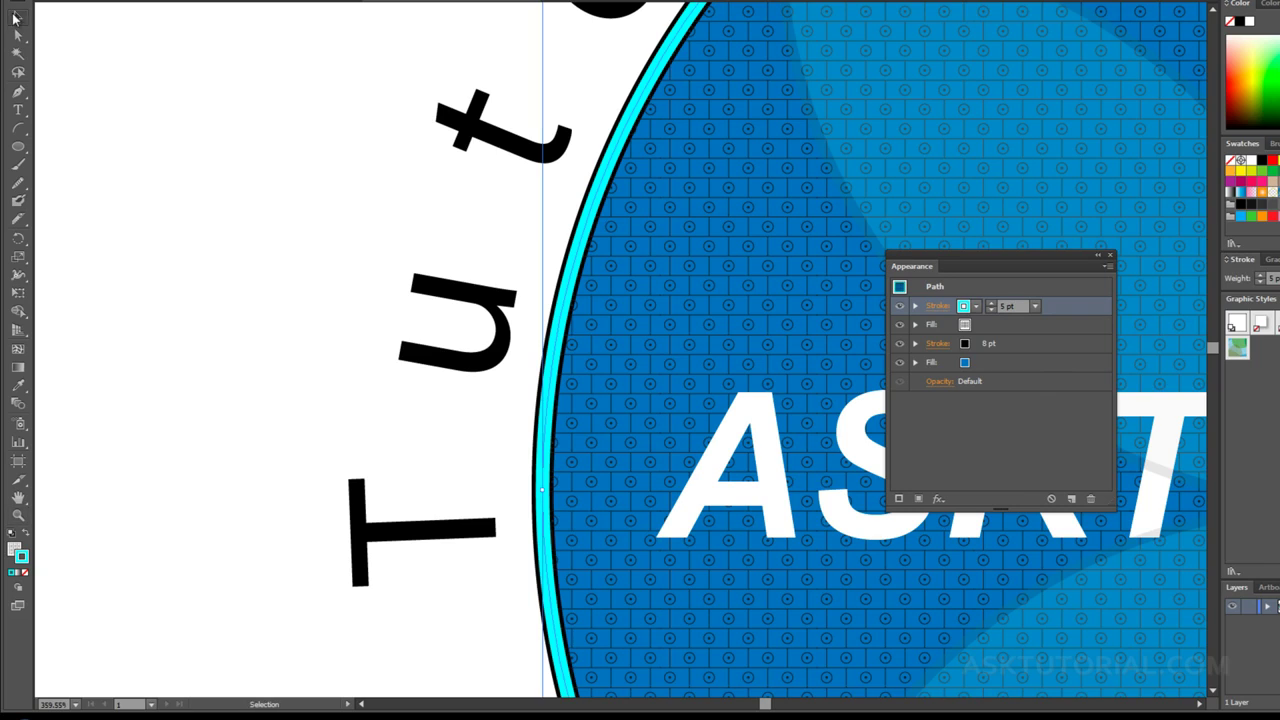
click(898, 499)
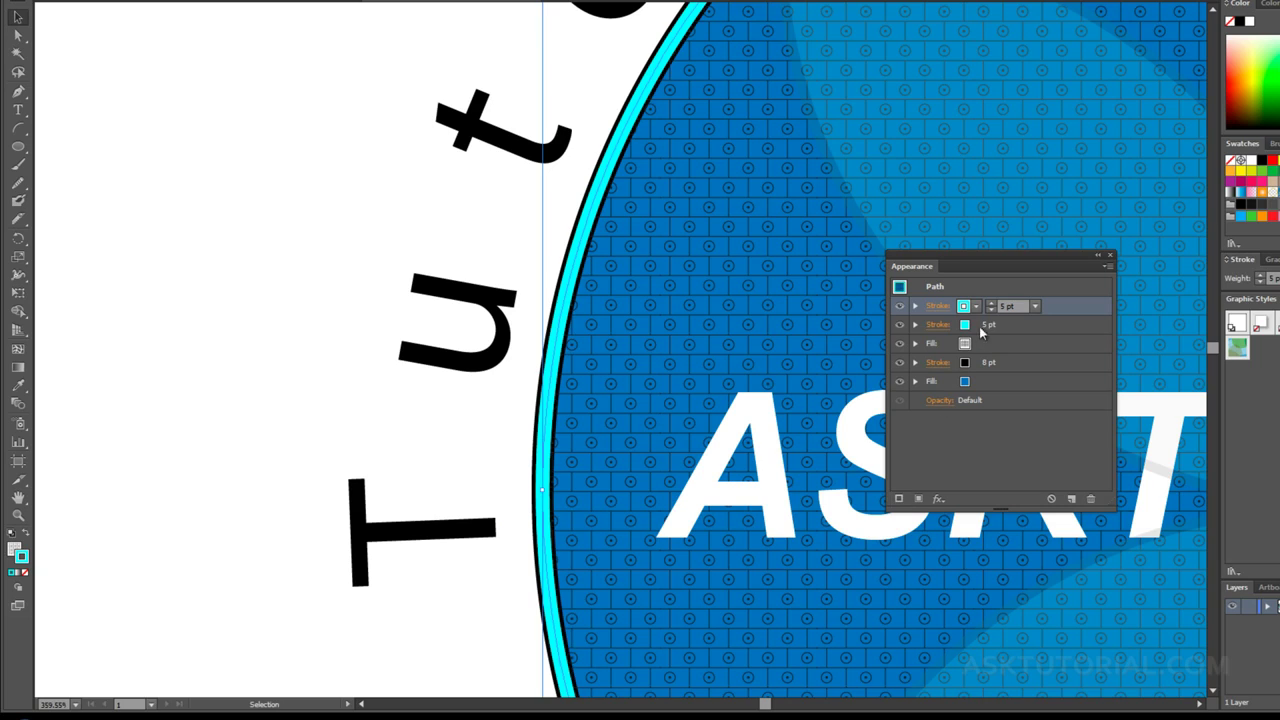
click(977, 306)
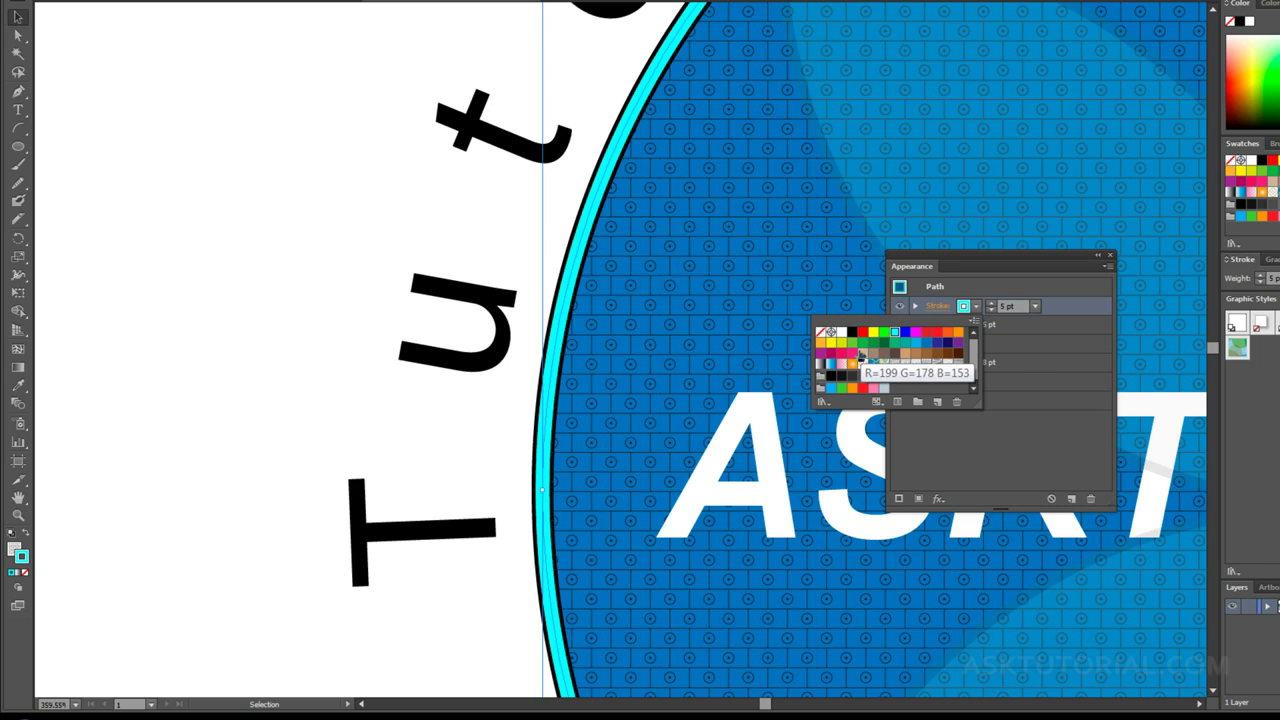
click(820, 343)
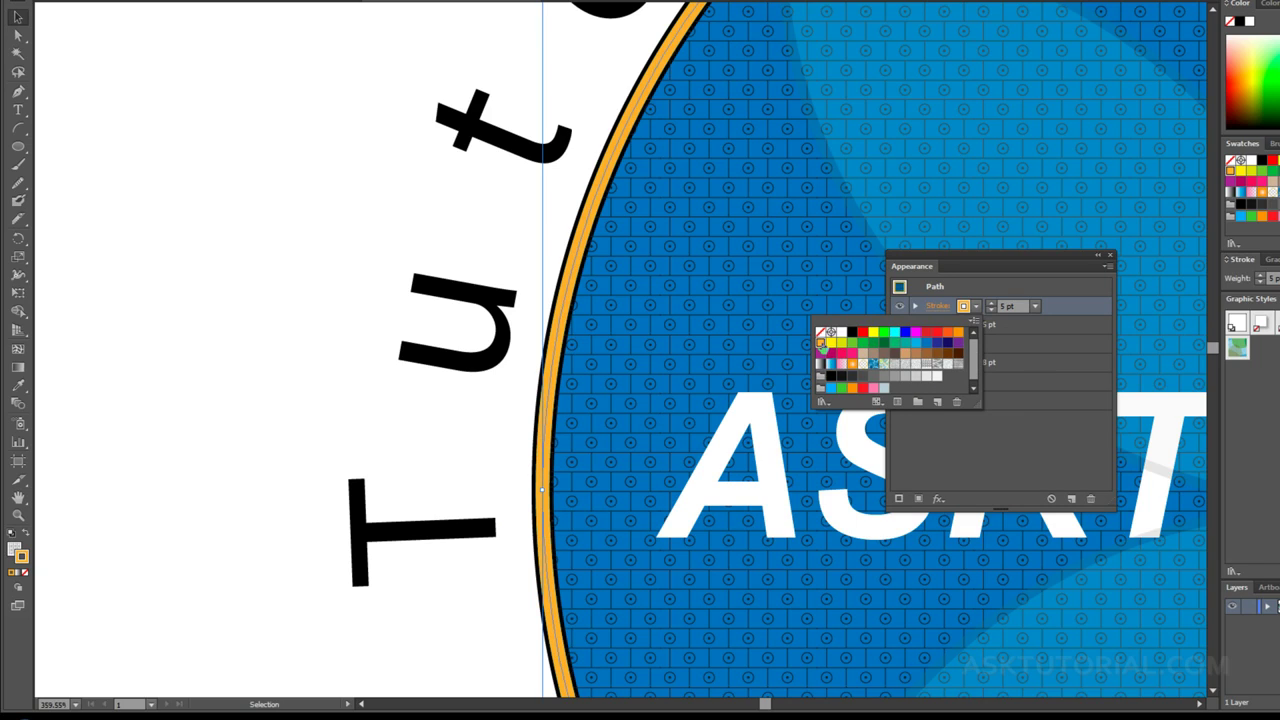
Reduce the weight of the circle's orange stroke to 3 pt so the cyan stroke shows around it.
click(1045, 407)
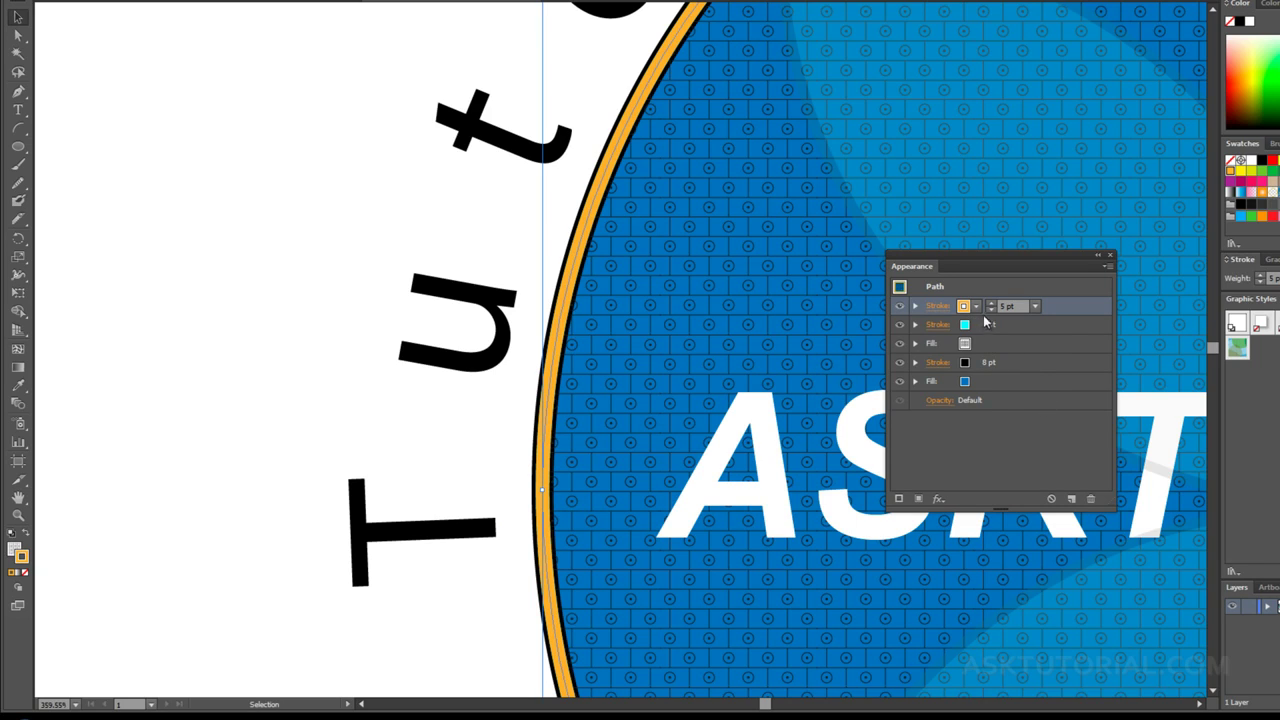
click(991, 310)
click(991, 310)
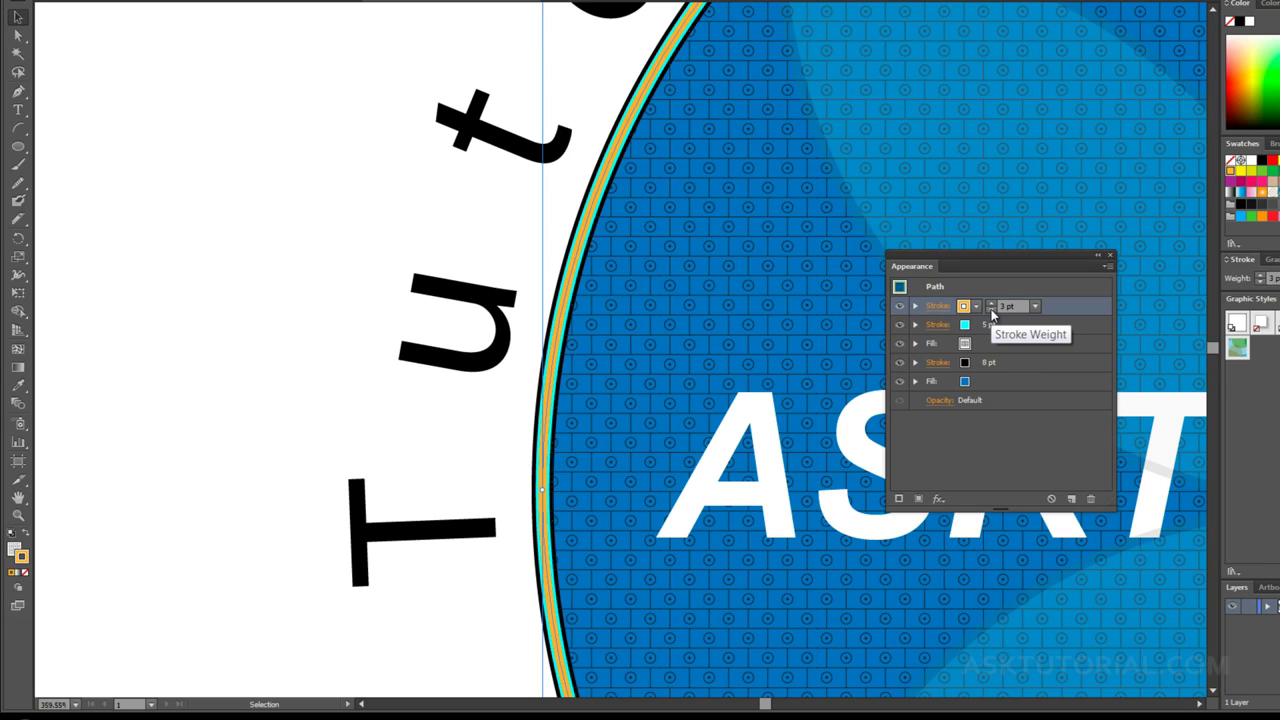
click(991, 310)
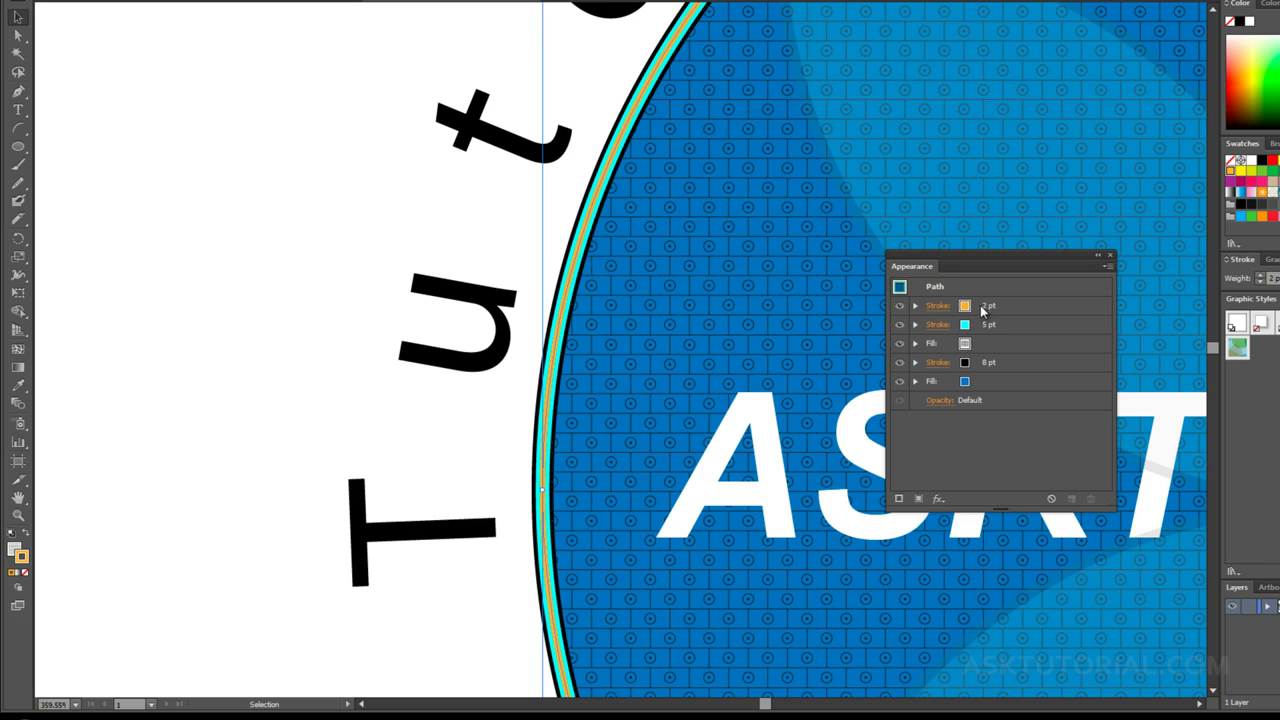
click(985, 306)
click(991, 302)
click(988, 407)
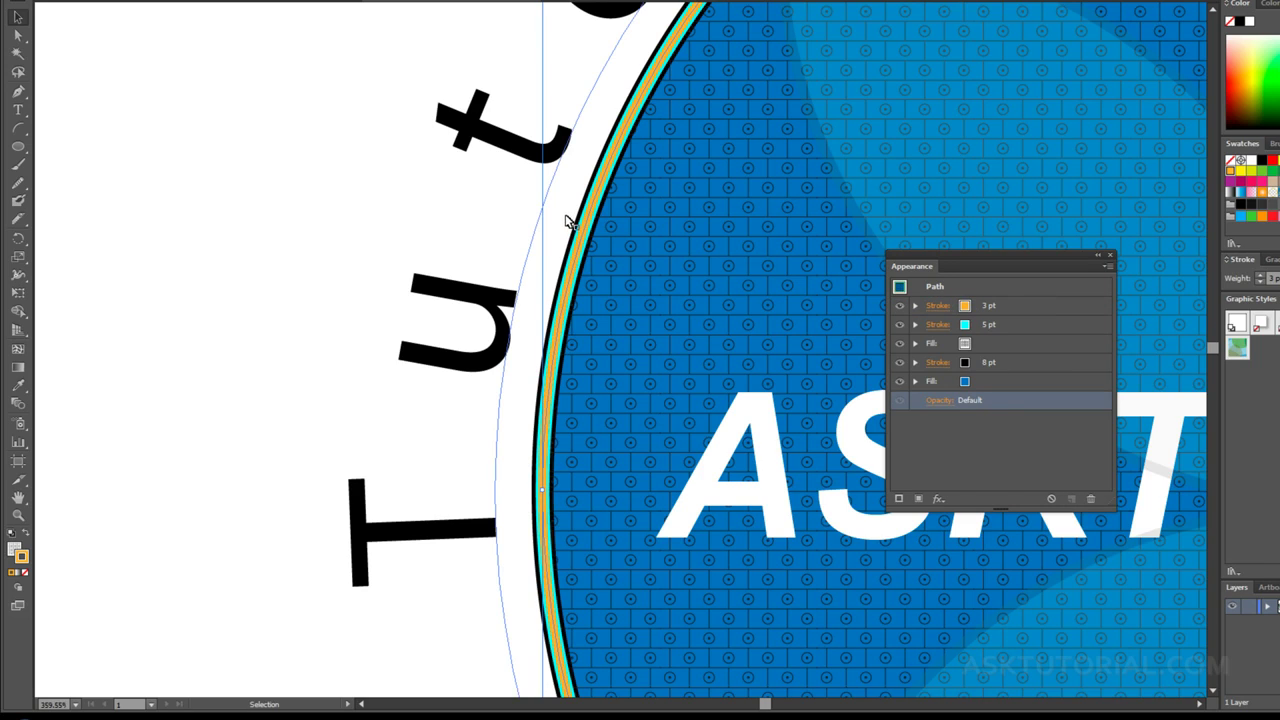
click(519, 238)
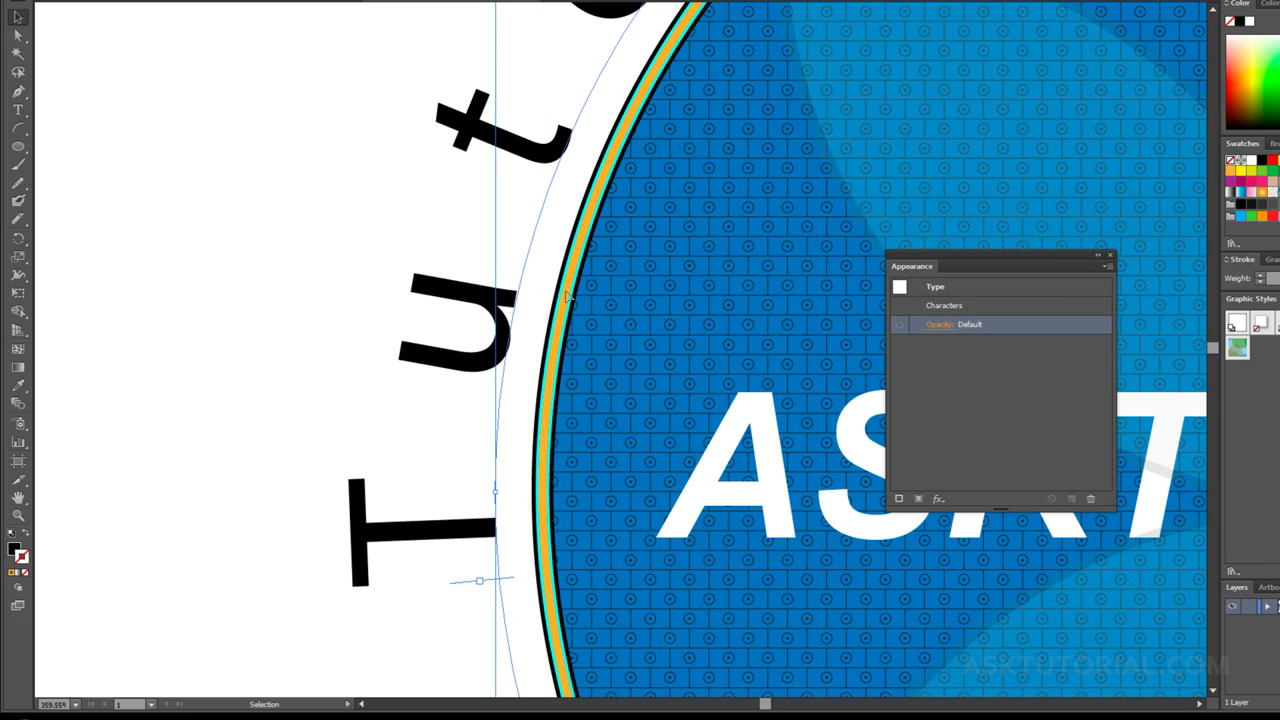
click(566, 296)
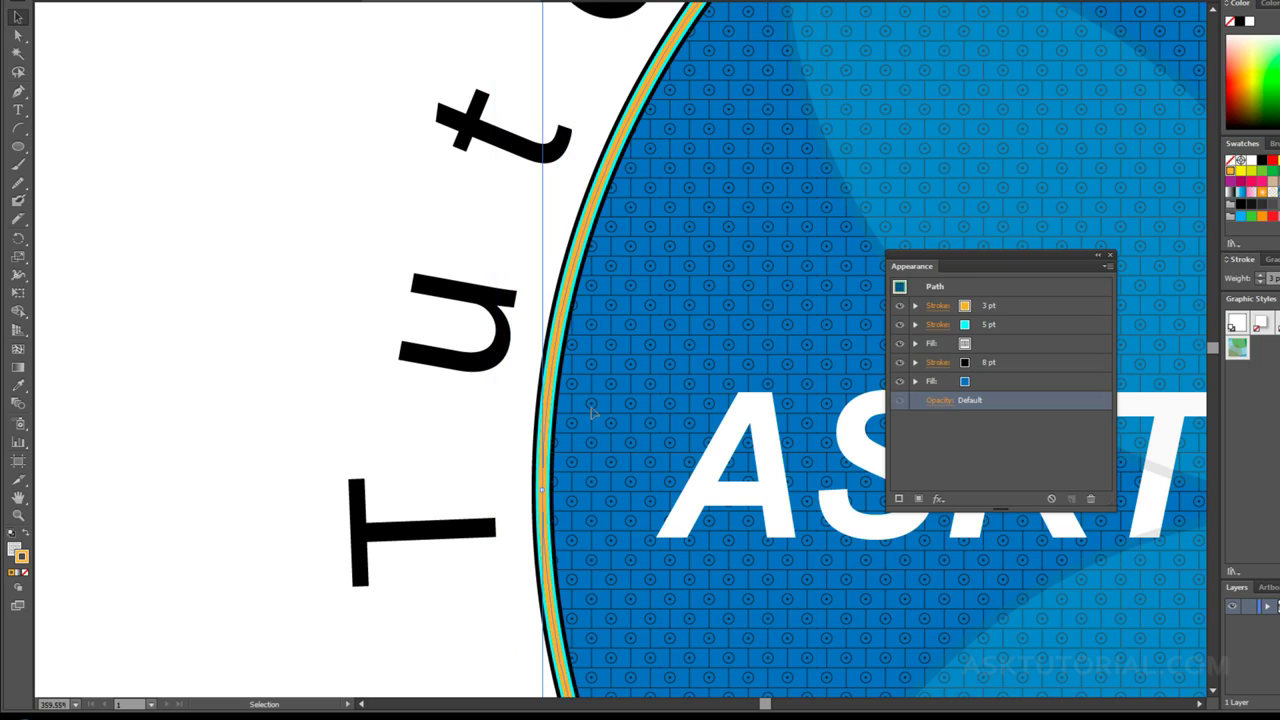
click(315, 316)
click(343, 307)
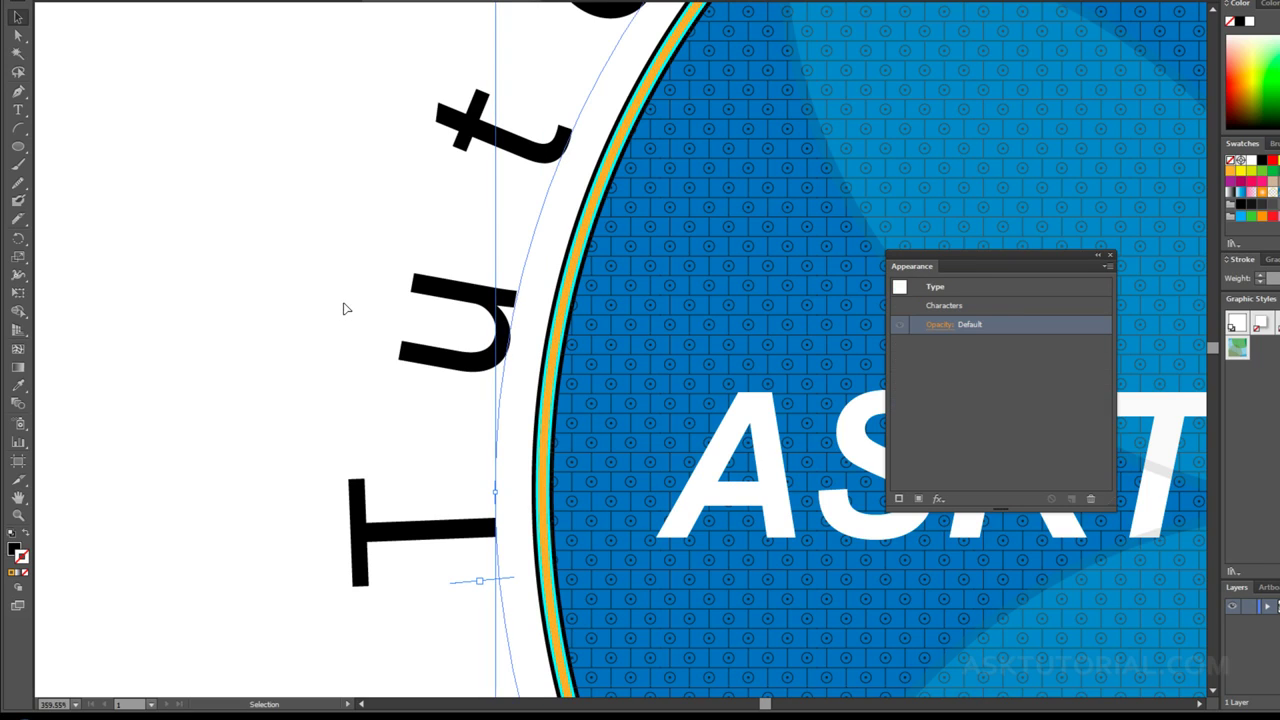
click(663, 357)
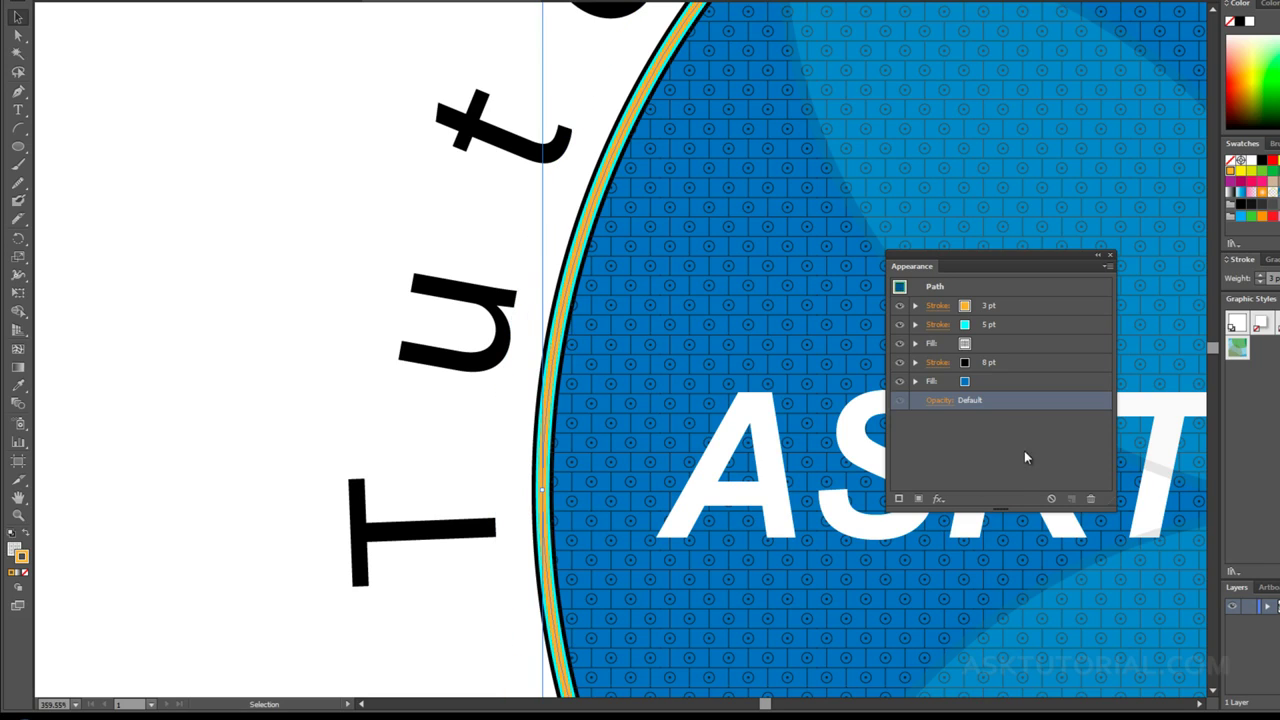
Align the circle's black stroke to the outside of its path through the stroke options.
click(1014, 363)
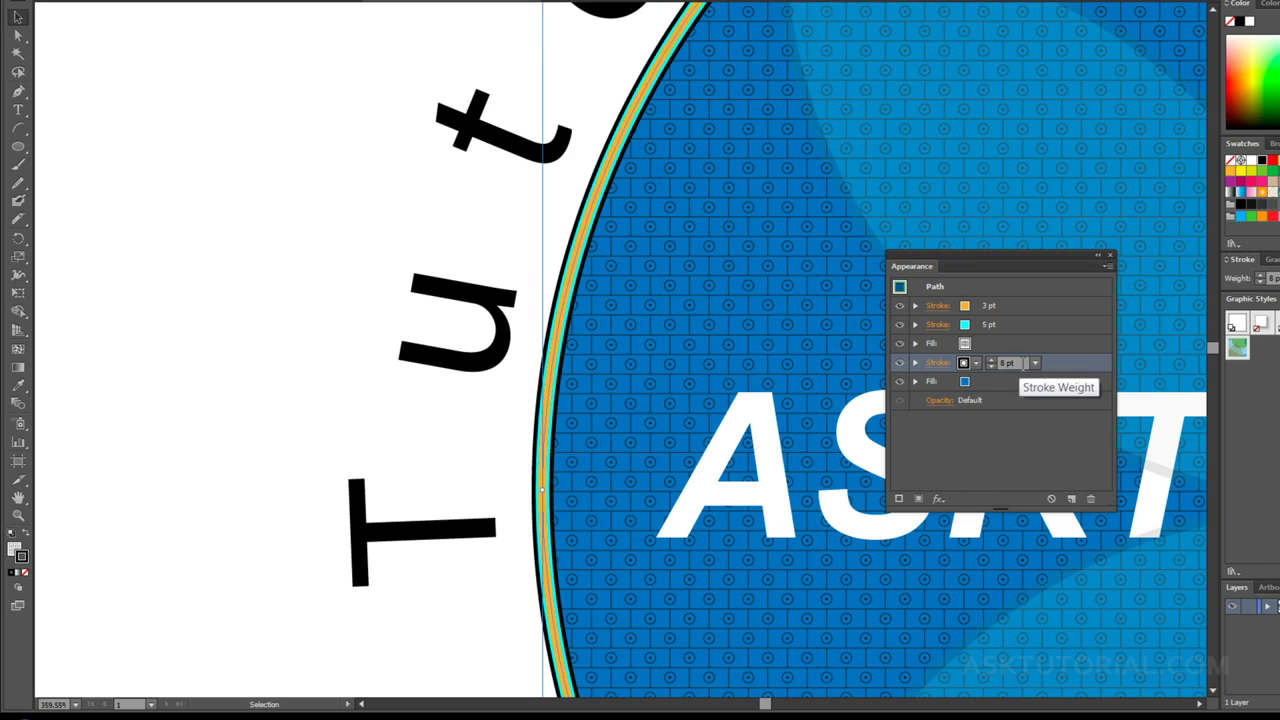
click(937, 366)
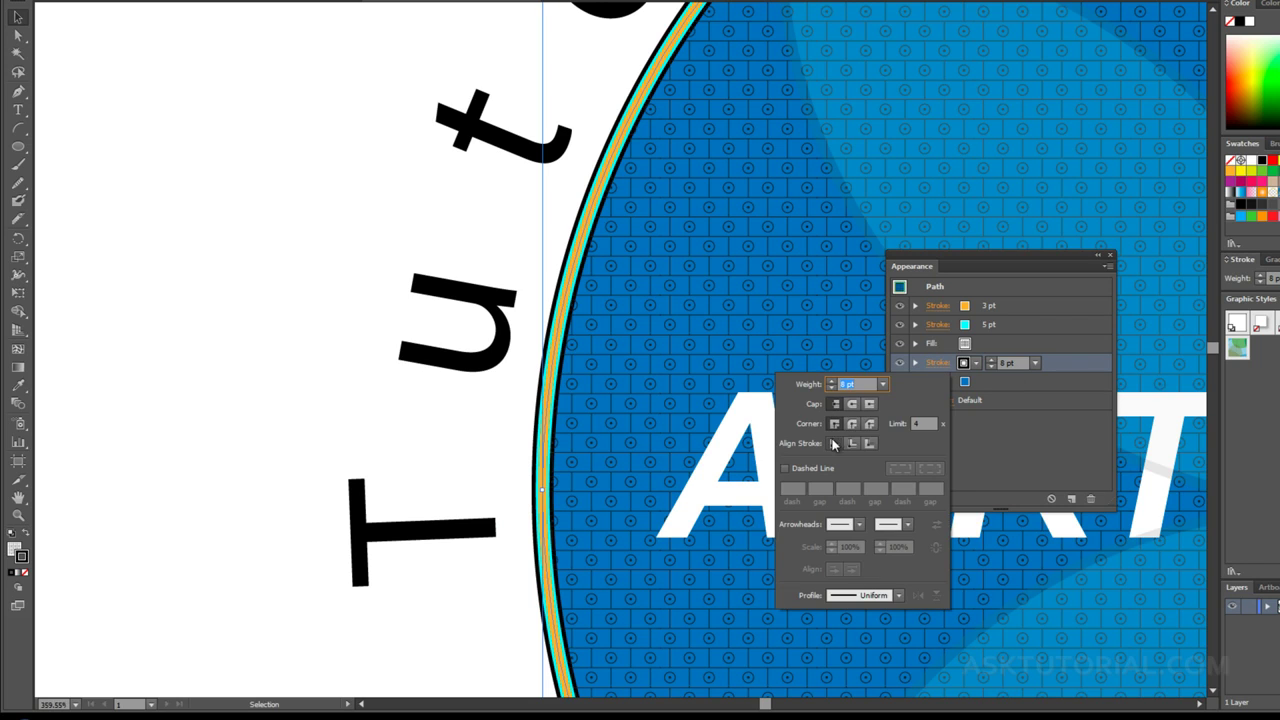
click(1020, 445)
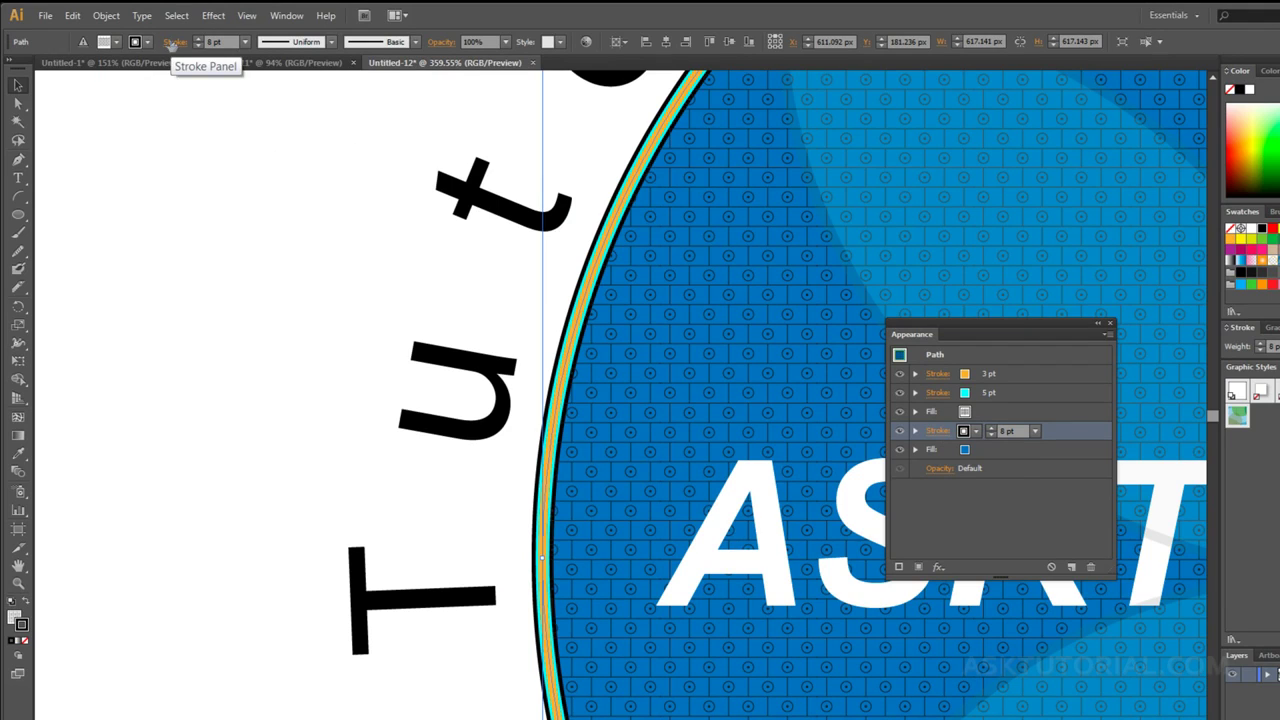
click(172, 45)
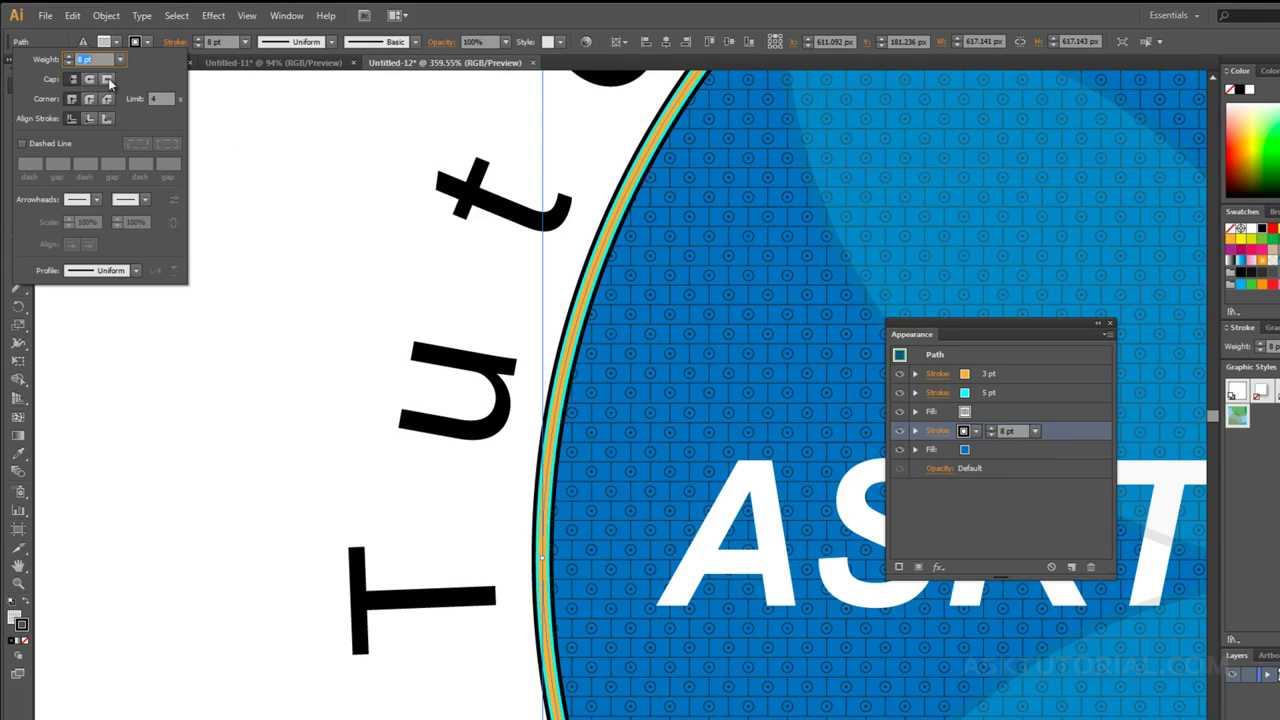
click(969, 487)
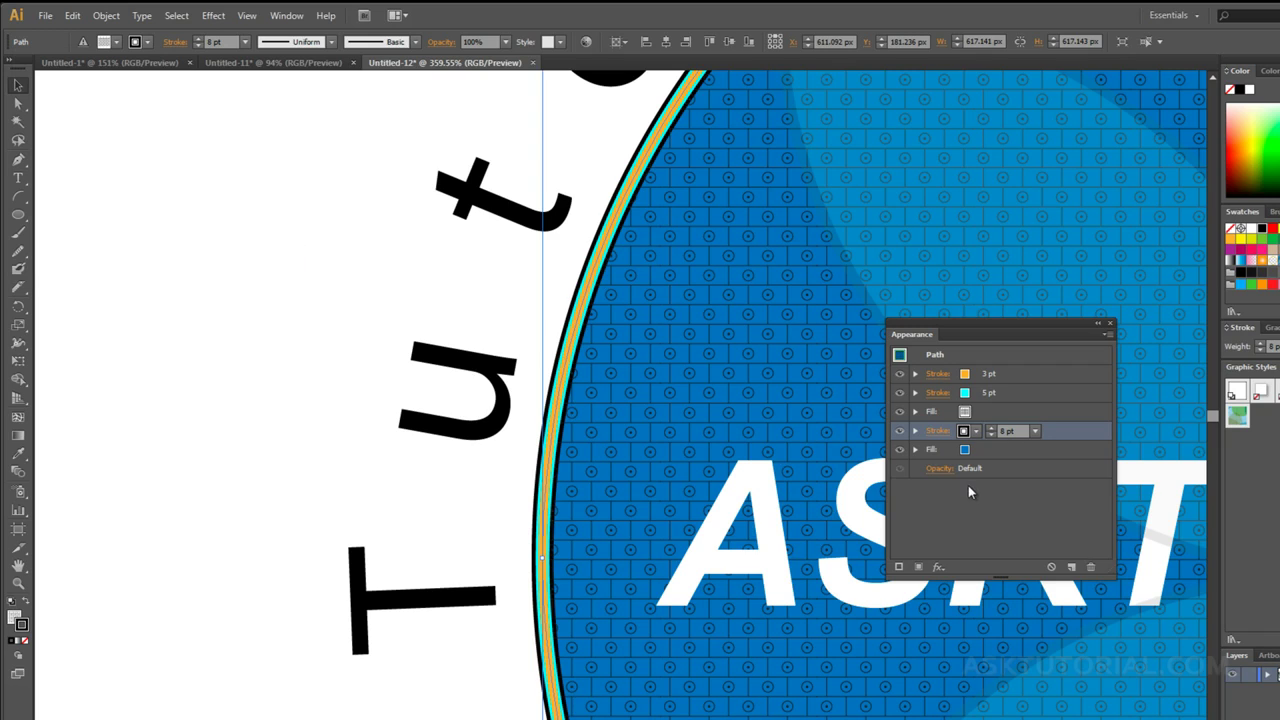
click(938, 431)
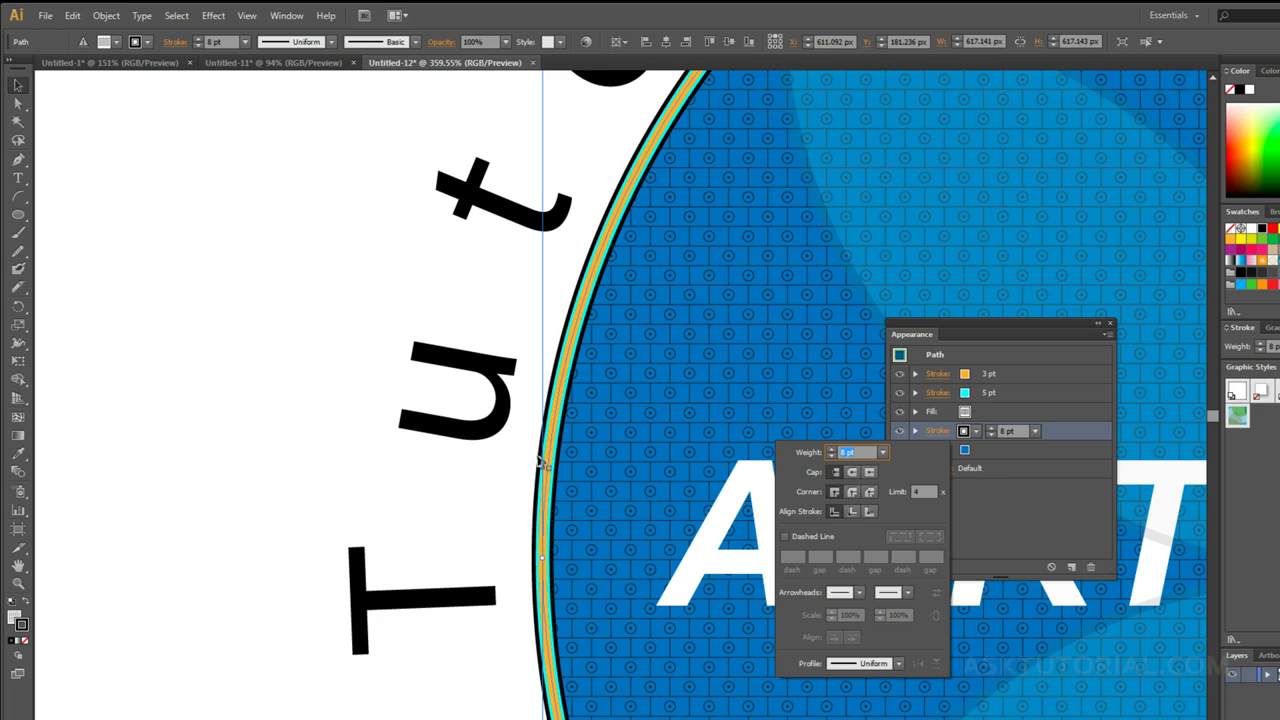
click(870, 513)
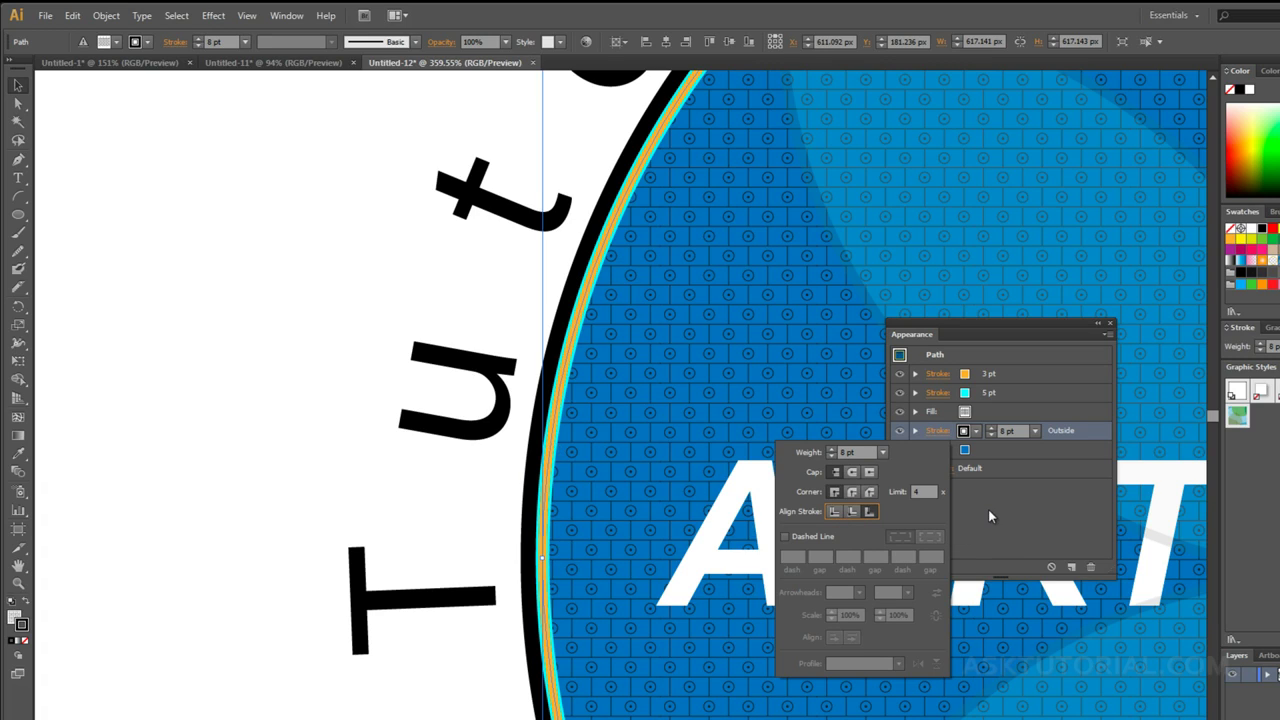
Align both the cyan stroke and the orange stroke of the circle to the outside of its path.
click(953, 393)
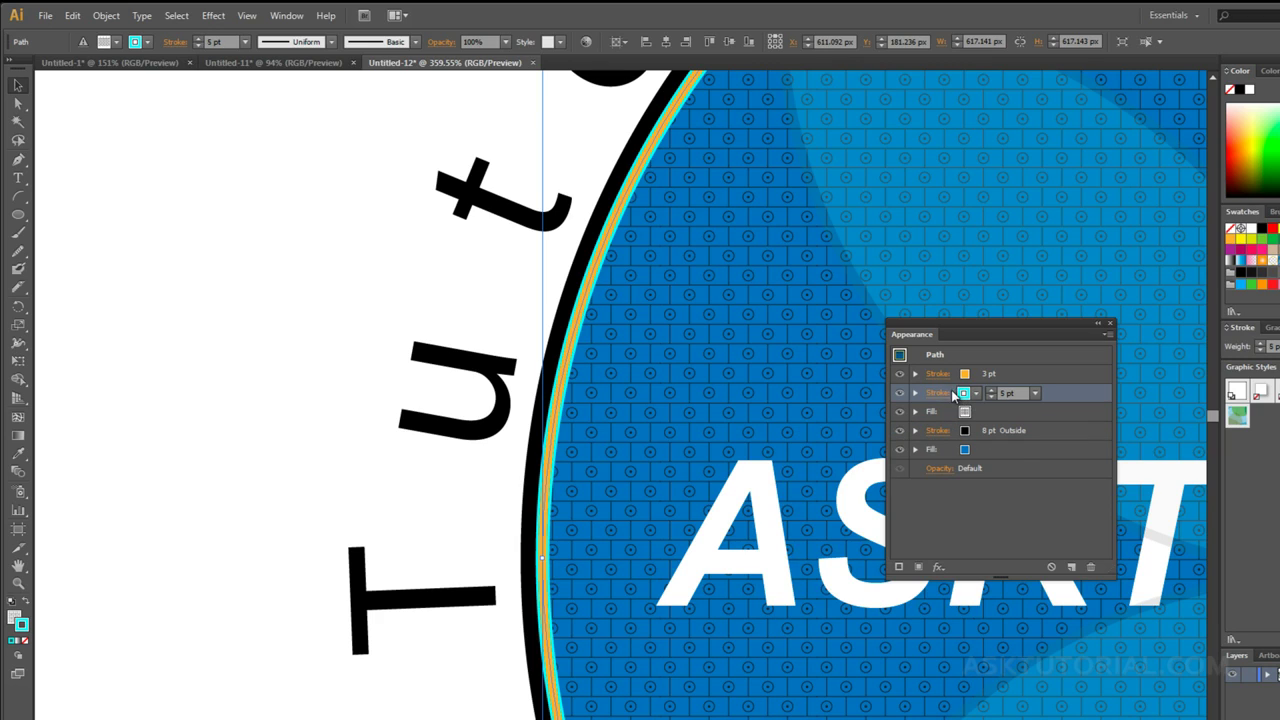
click(938, 393)
click(868, 473)
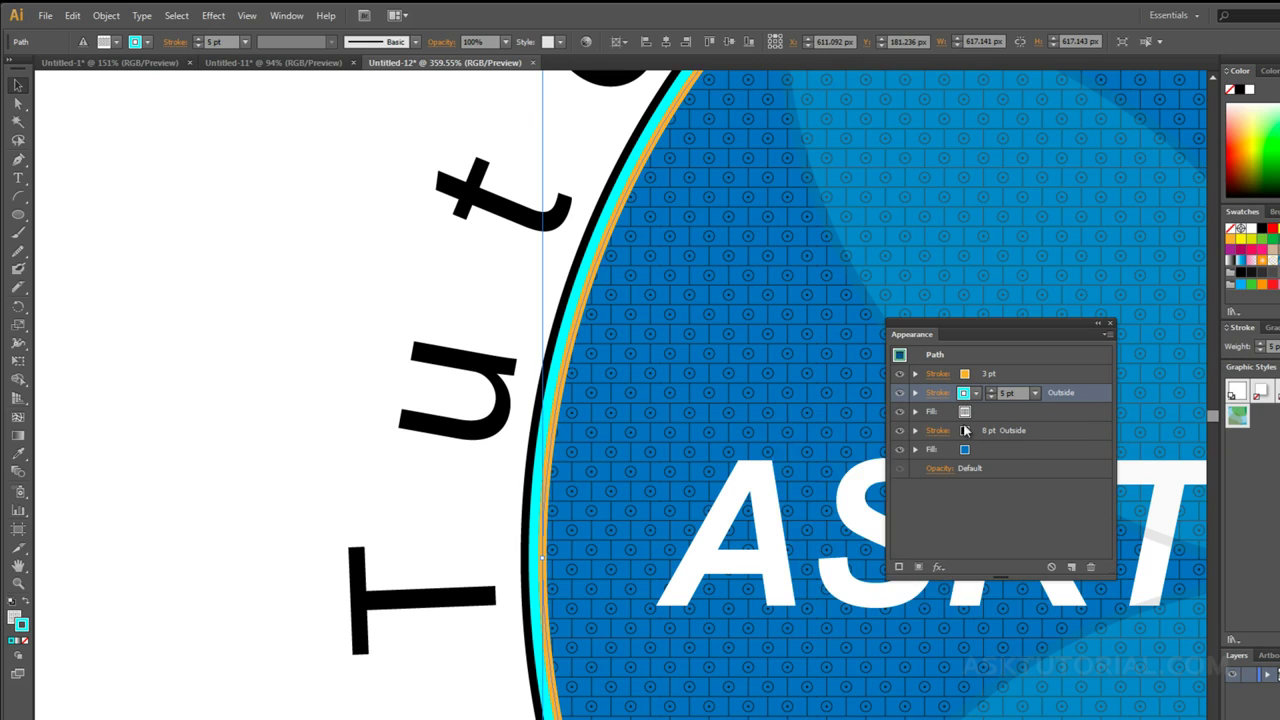
click(942, 375)
click(940, 376)
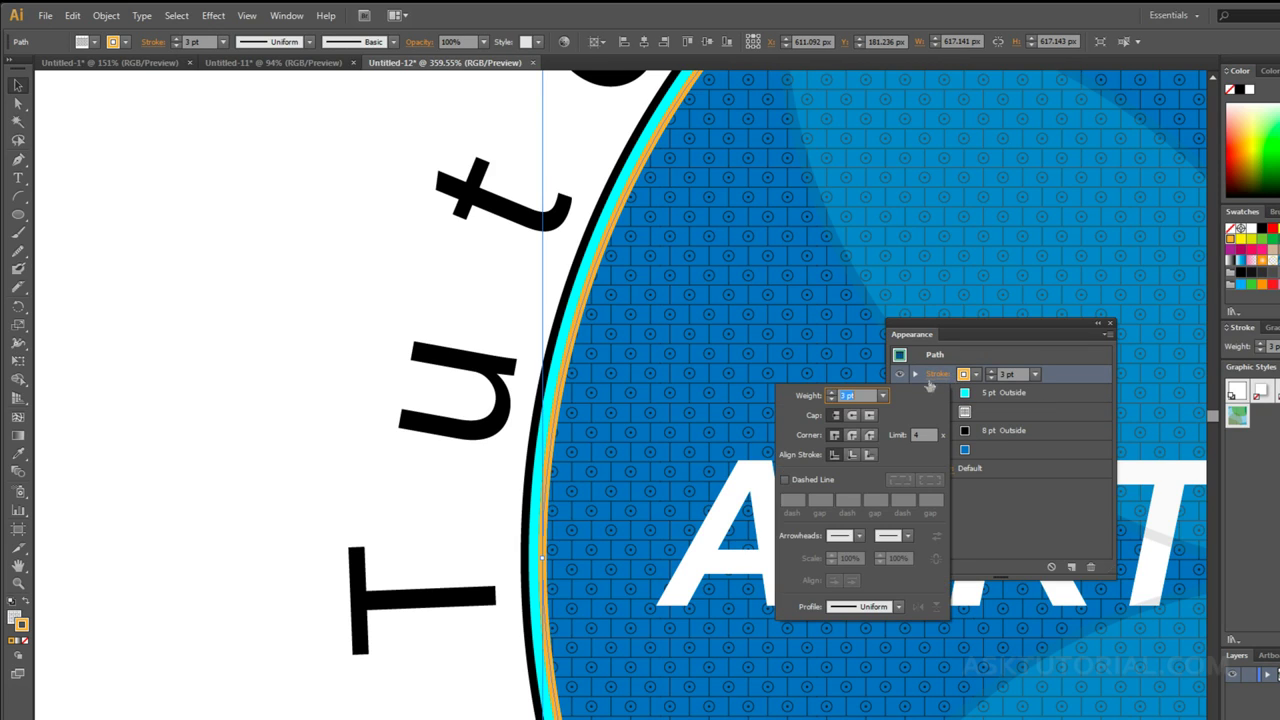
click(870, 455)
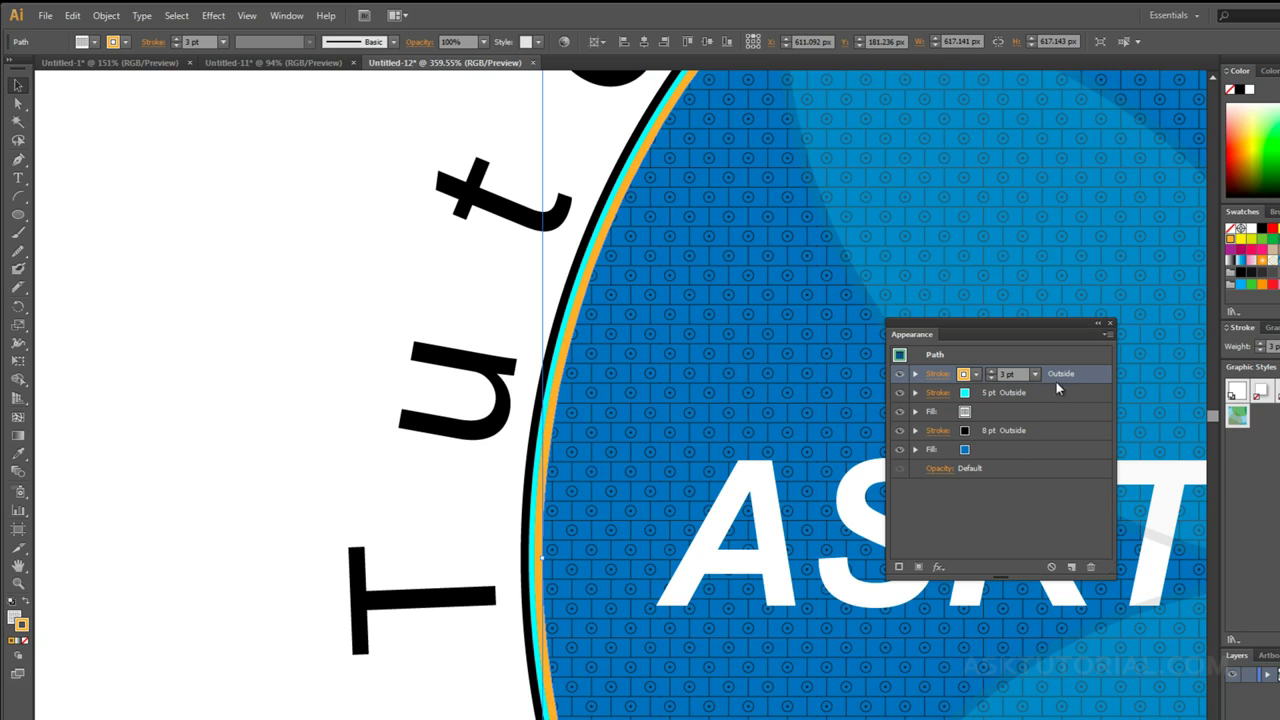
Move the orange stroke below the cyan stroke in the circle's attribute stack and set its weight to 5 pt.
drag(1082, 373, 1074, 406)
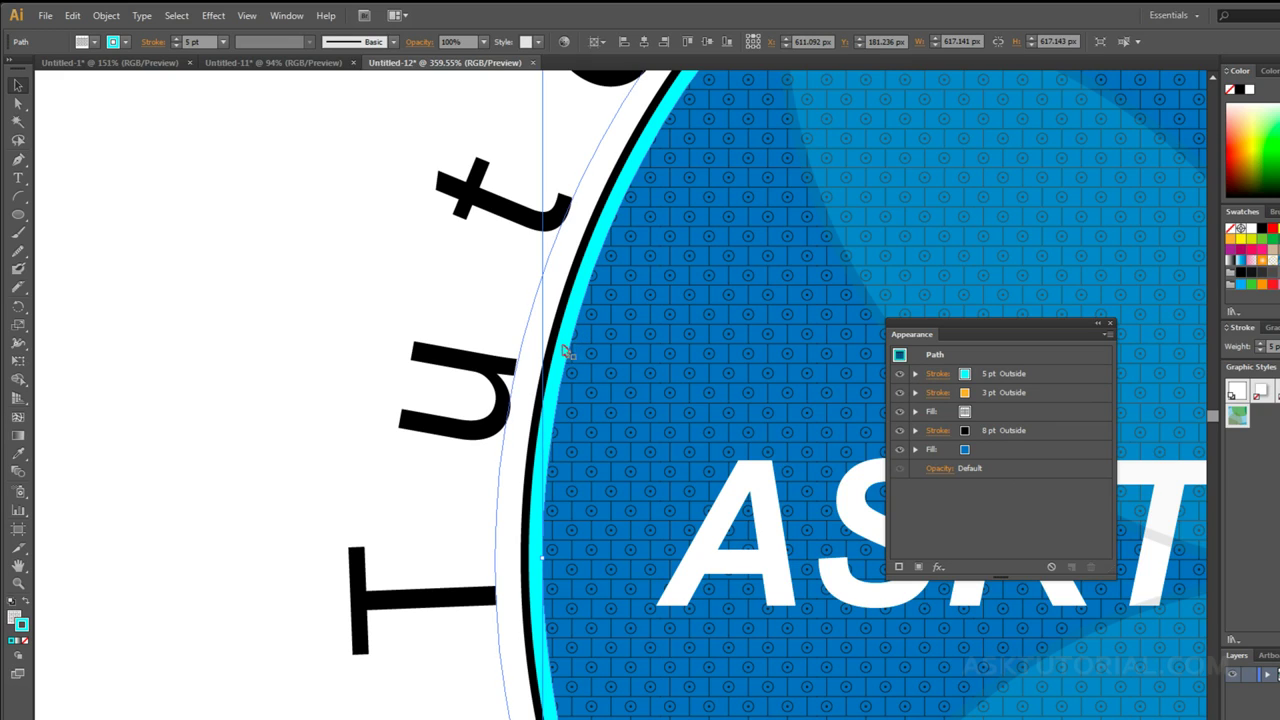
click(987, 396)
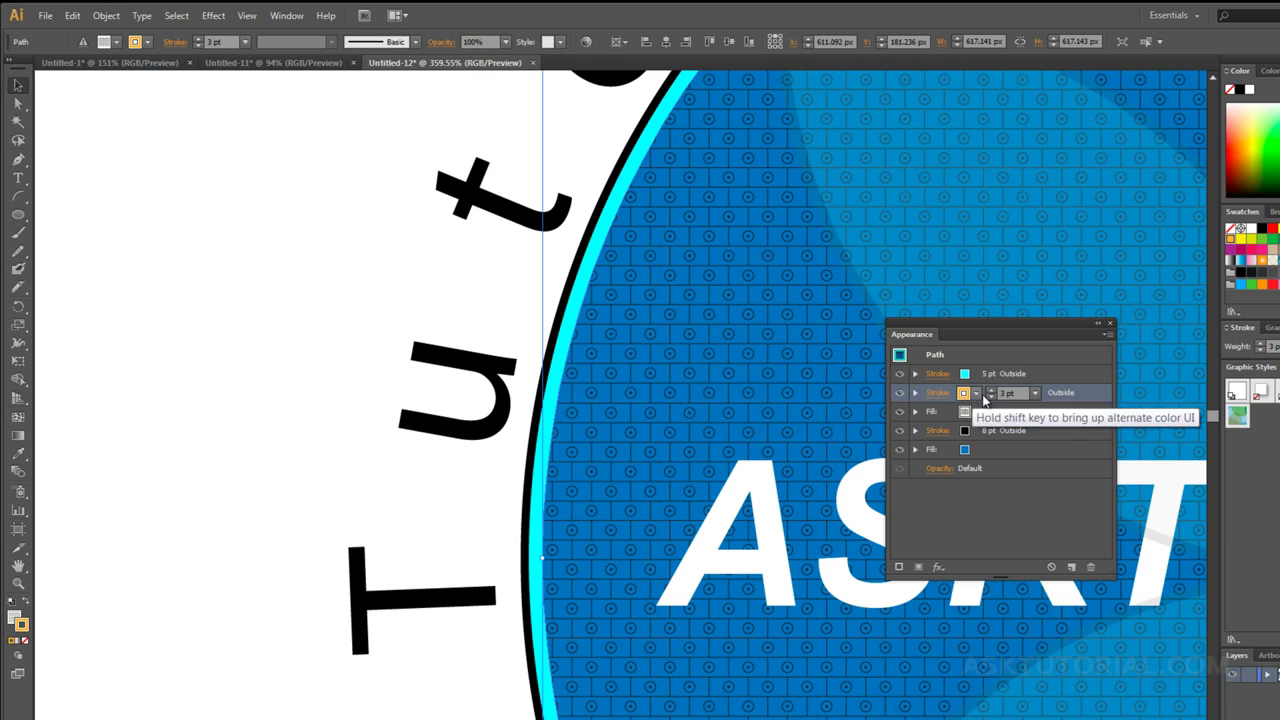
click(990, 390)
click(990, 388)
Reduce the weight of the circle's cyan stroke to 3 pt.
click(982, 376)
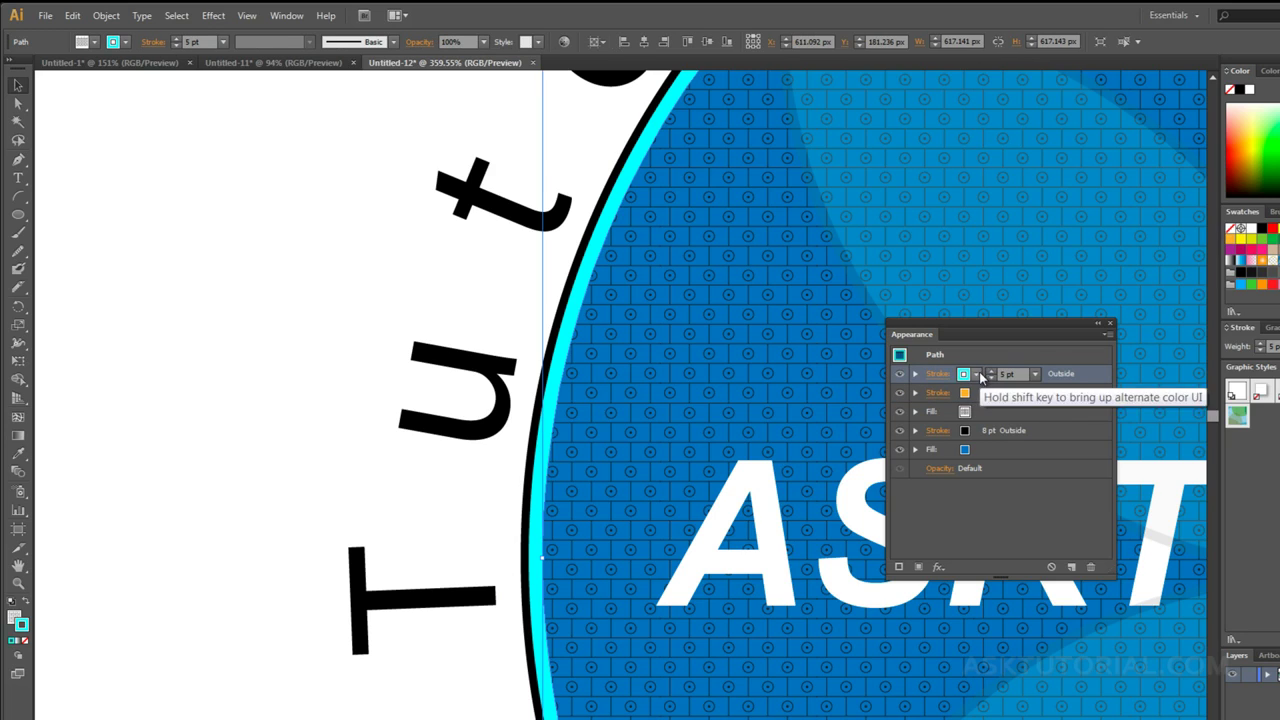
click(990, 378)
click(990, 378)
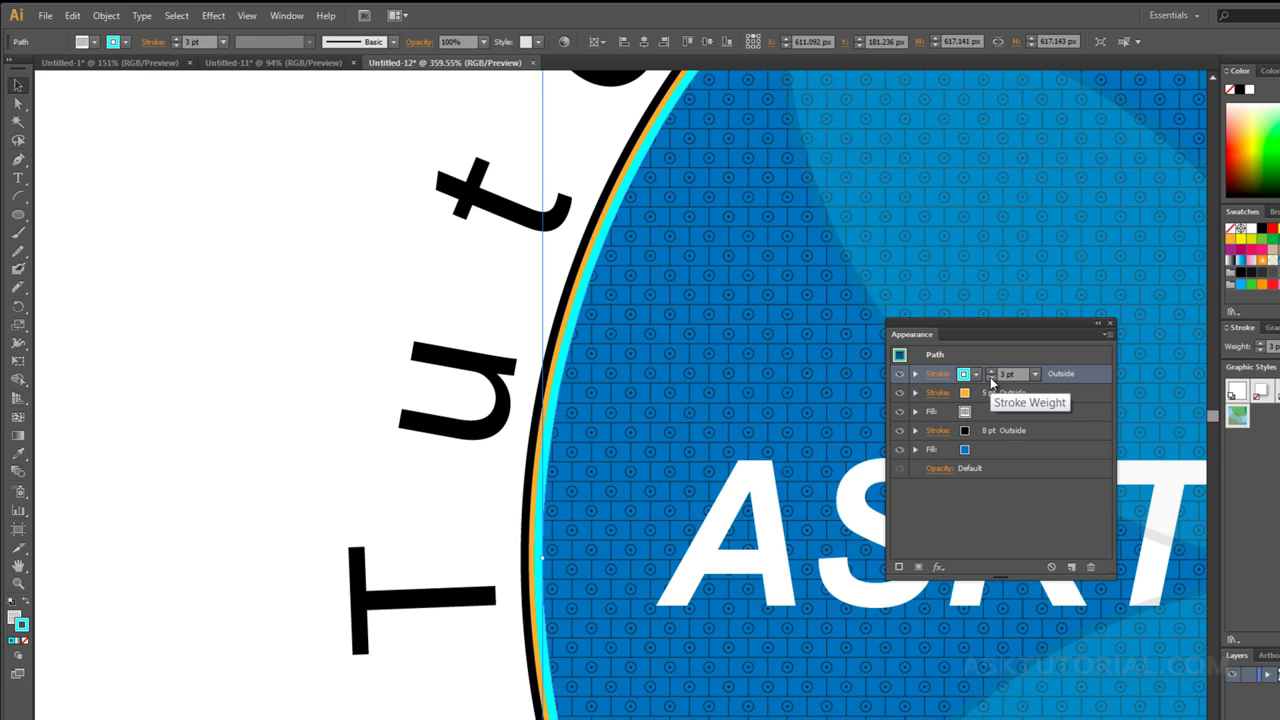
click(1003, 453)
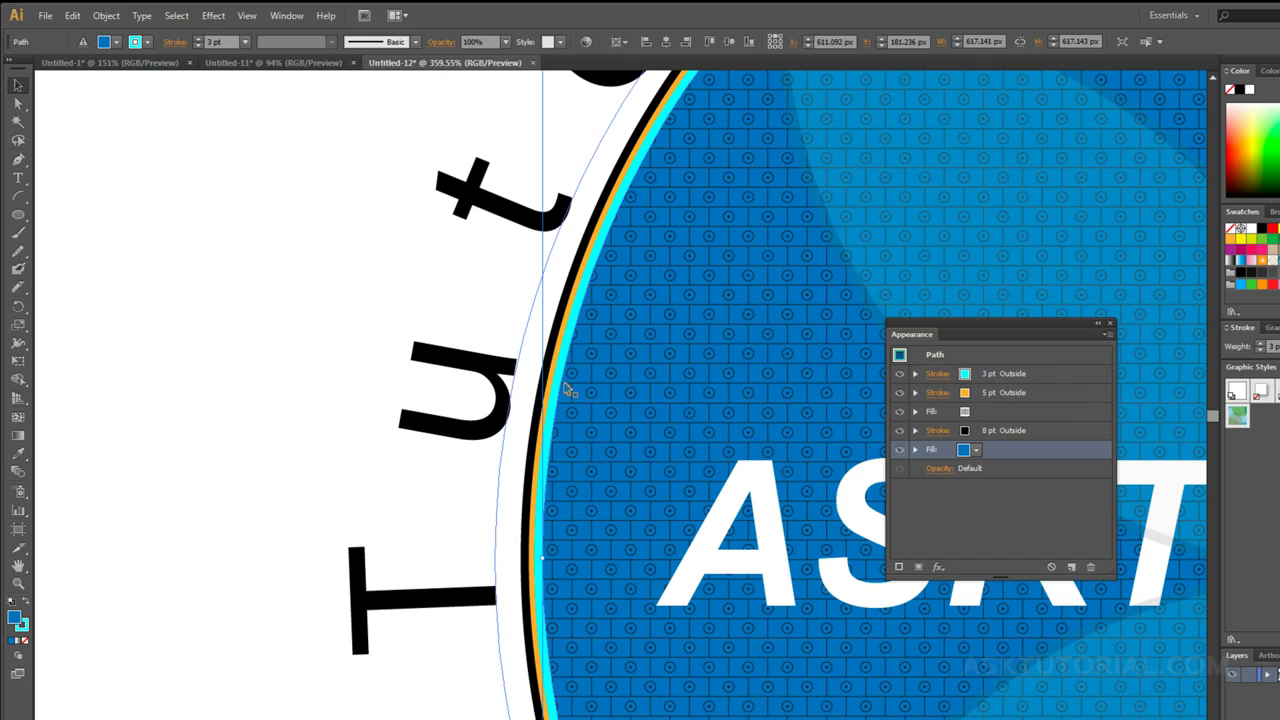
Increase the weight of the circle's orange stroke to 6 pt and deselect the artwork with the whole artboard in view.
click(989, 392)
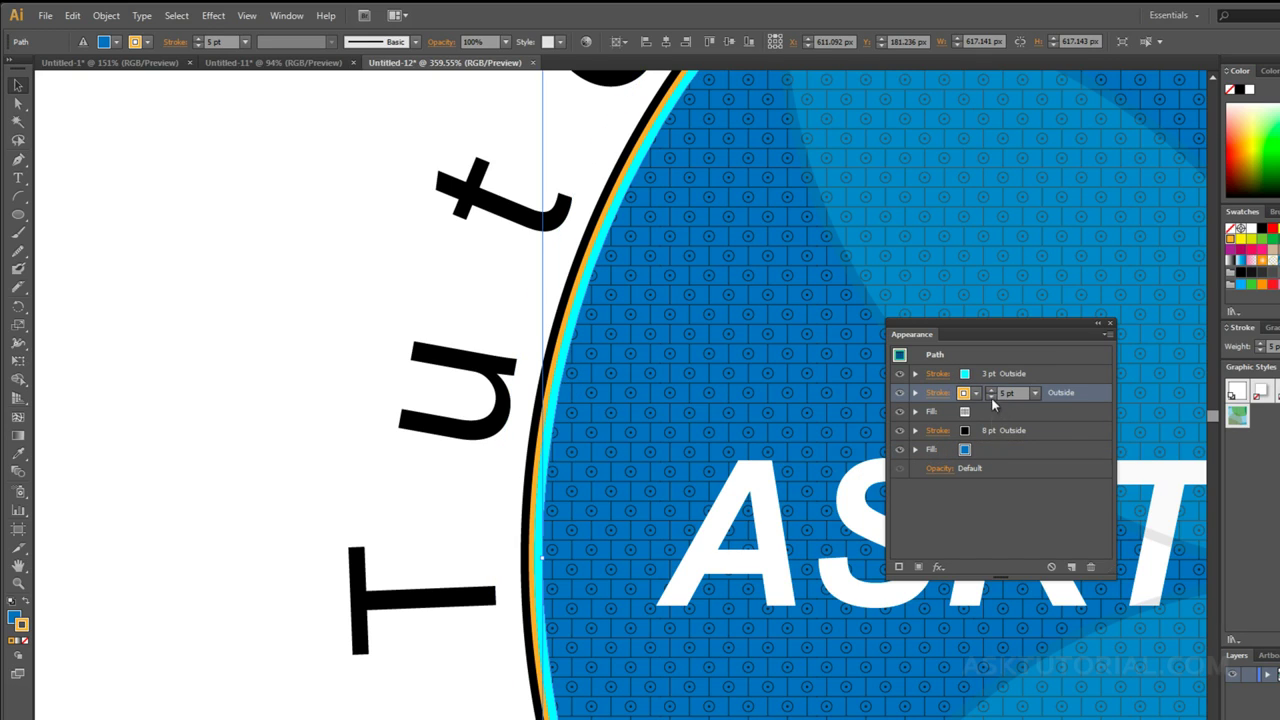
click(991, 389)
click(1018, 470)
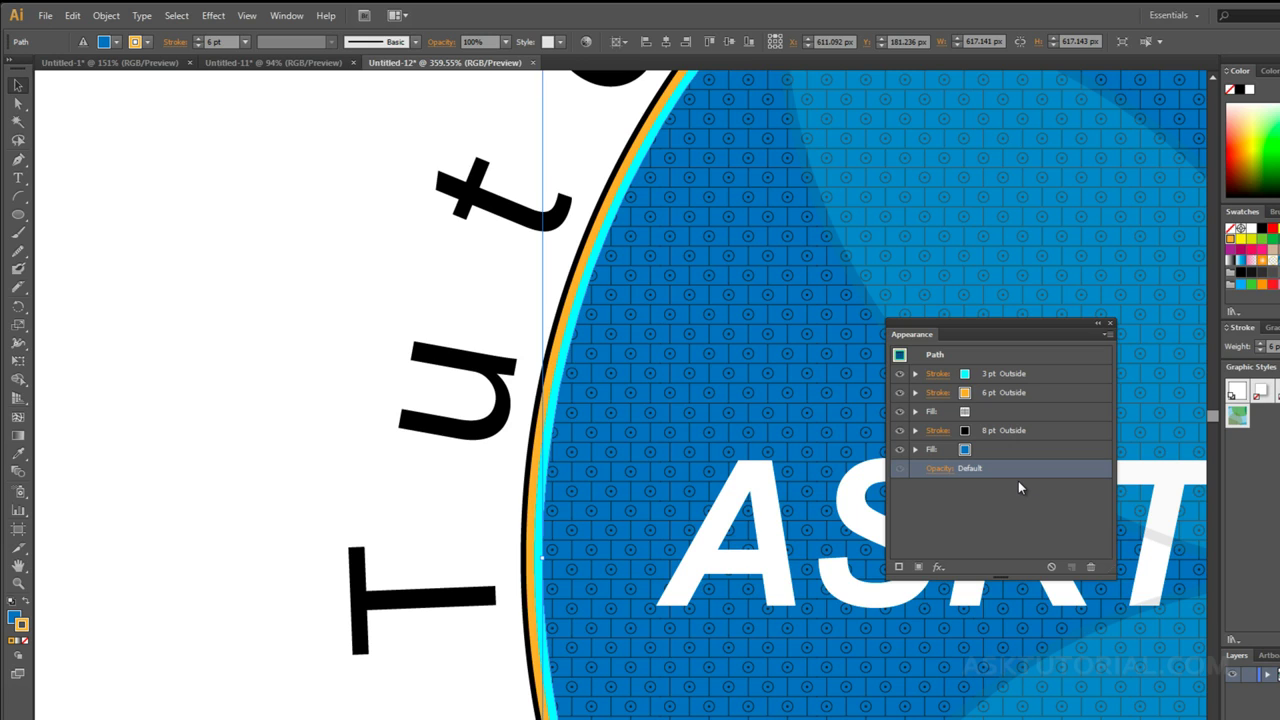
click(508, 483)
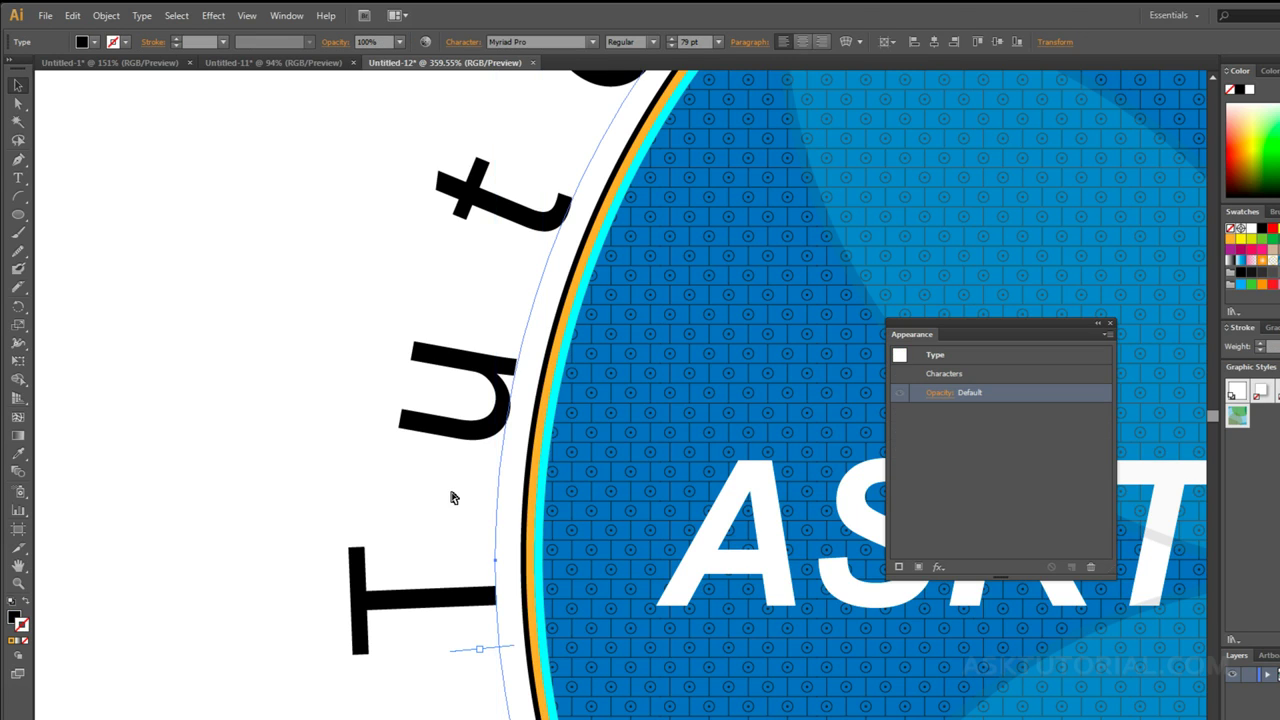
key(ctrl+0)
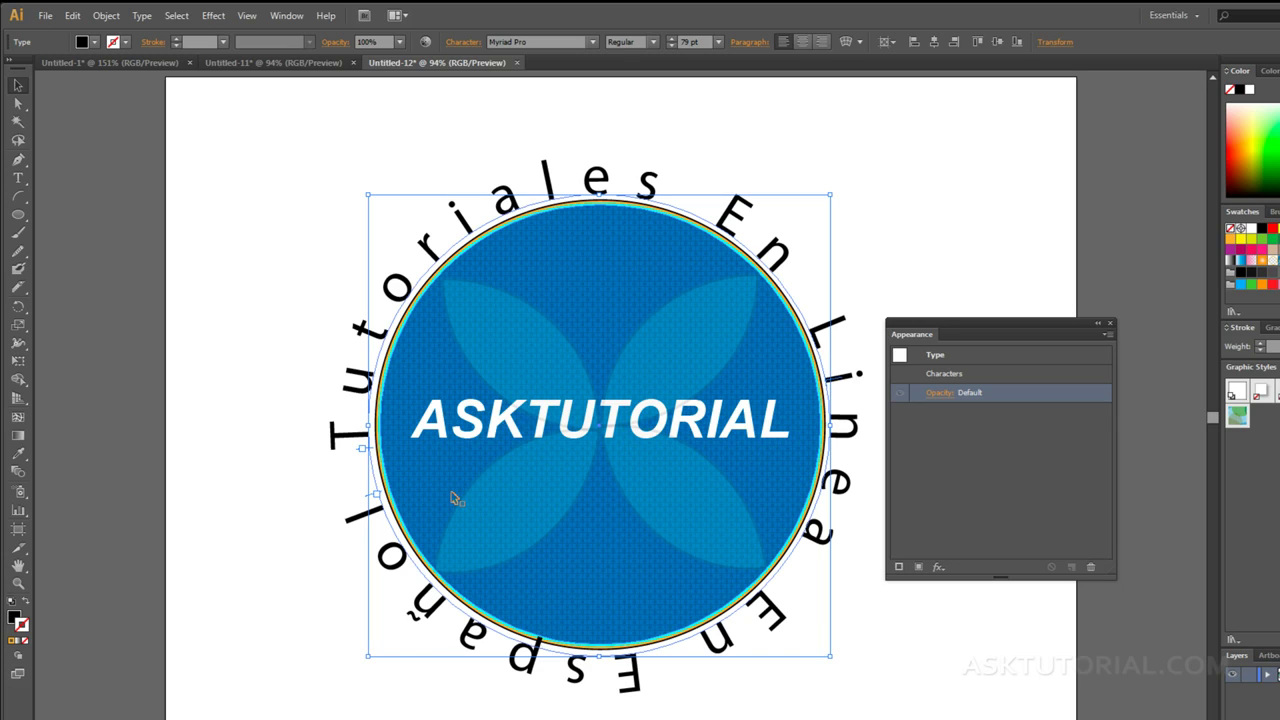
click(331, 489)
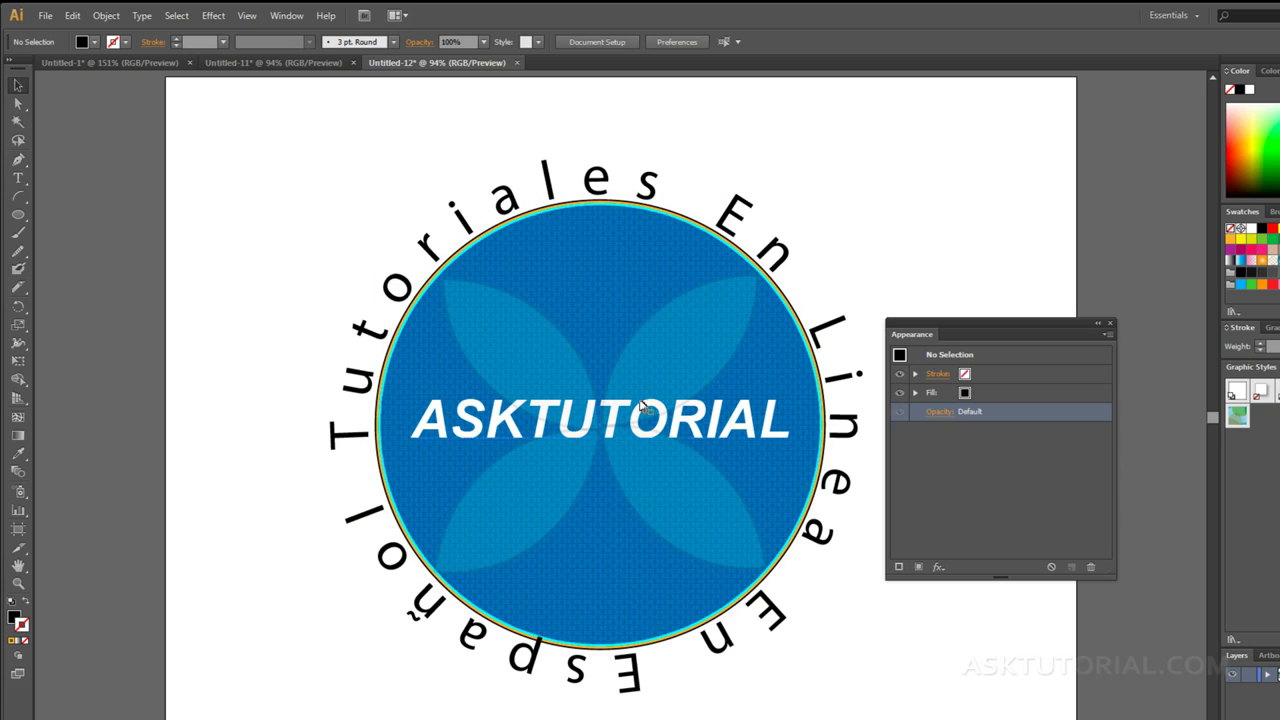
Select the circle and change its topmost cyan stroke to magenta.
click(626, 576)
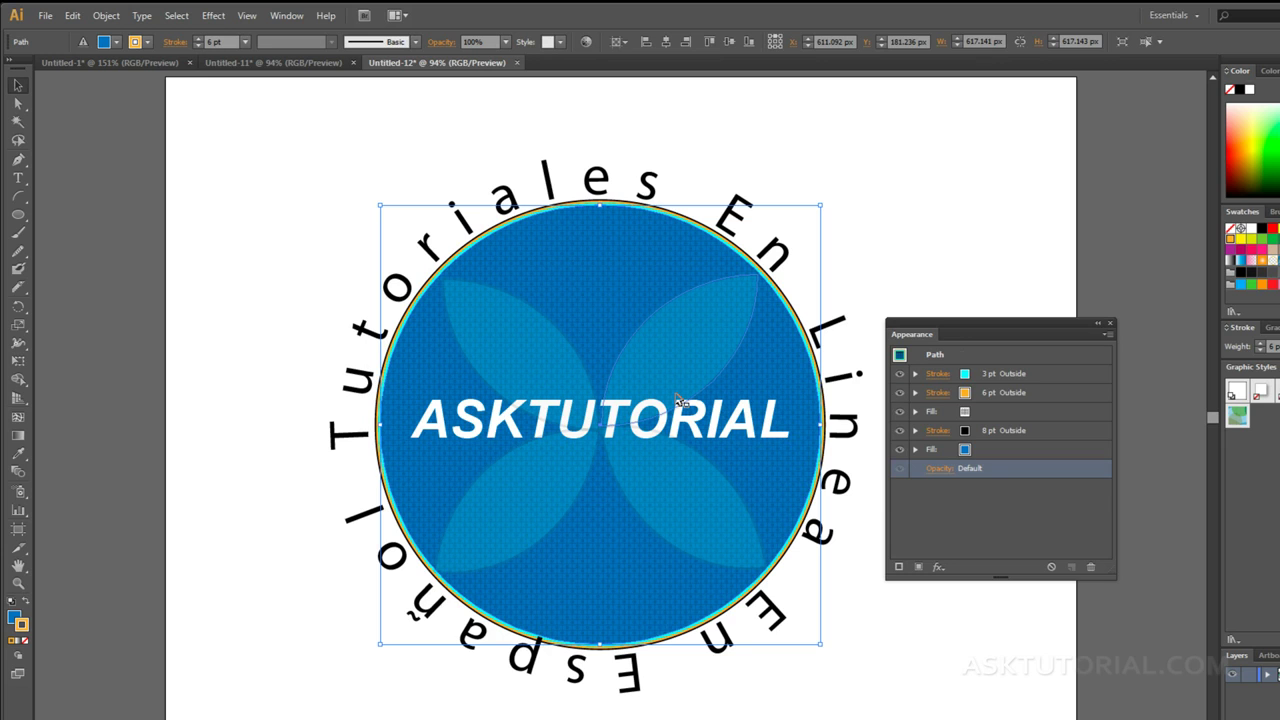
click(964, 375)
click(966, 374)
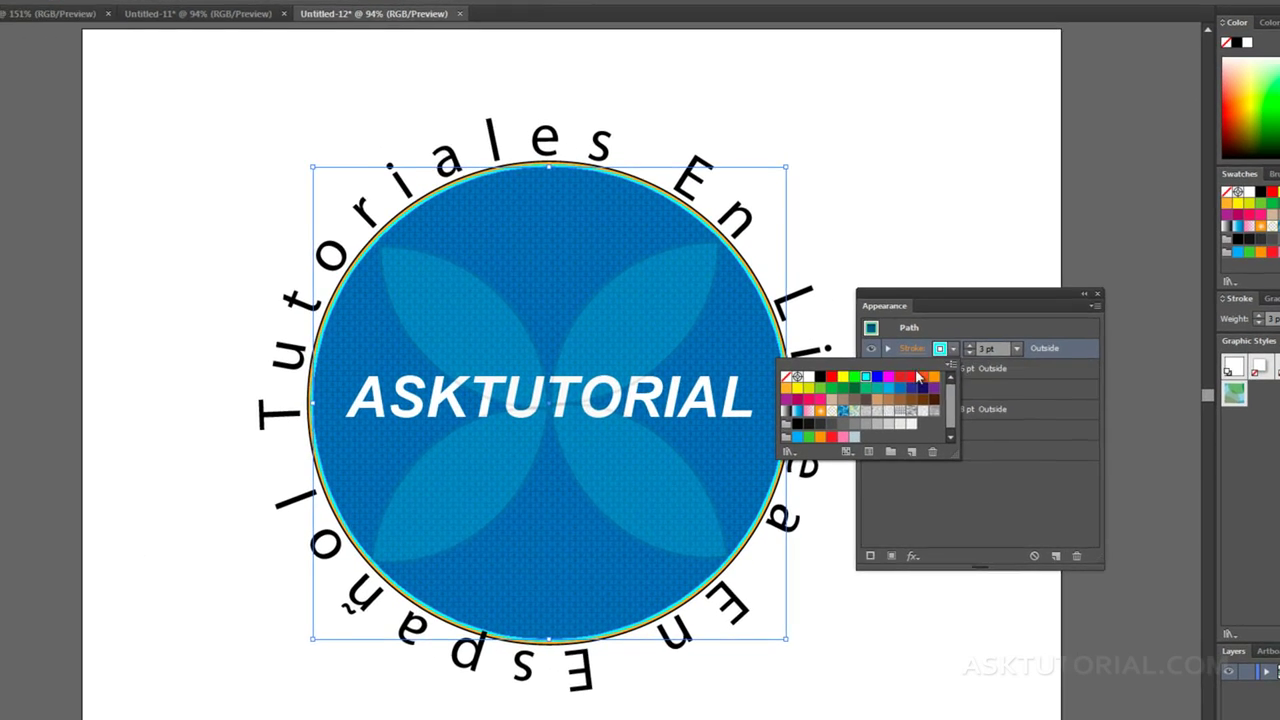
click(891, 378)
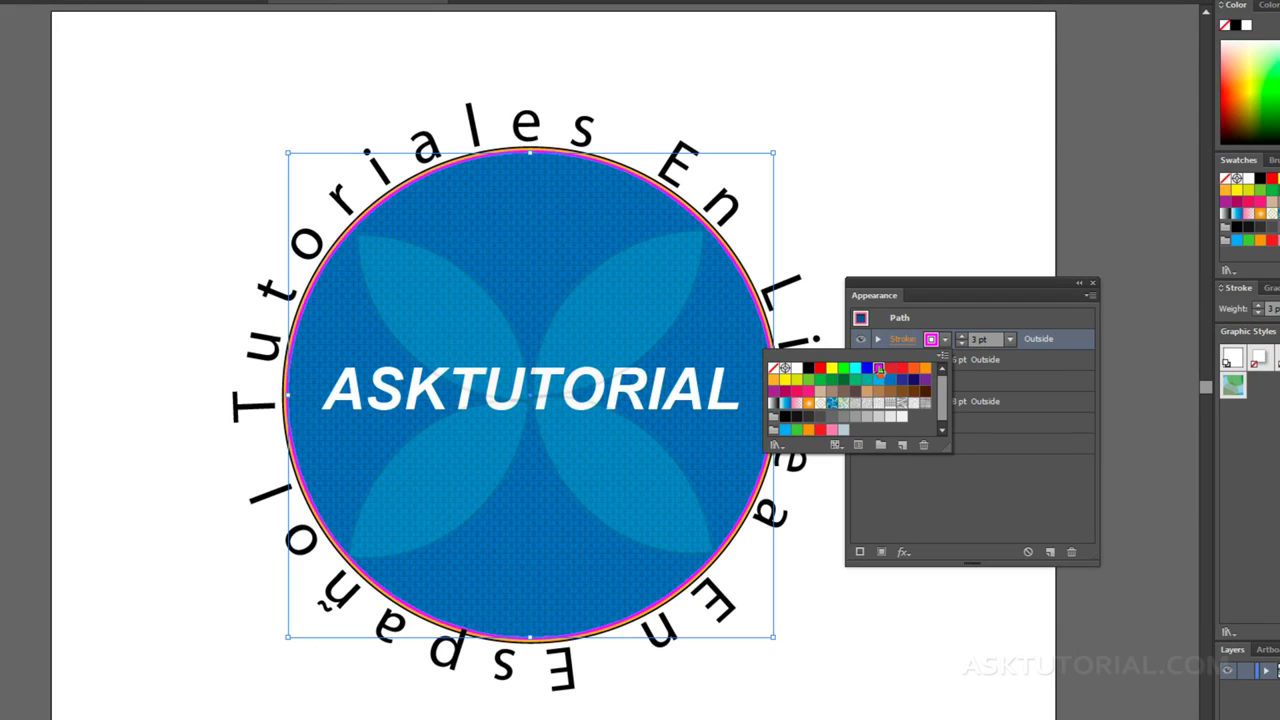
click(915, 500)
Change the circle's orange stroke to the light blue swatch R=41 G=171 B=226.
click(931, 361)
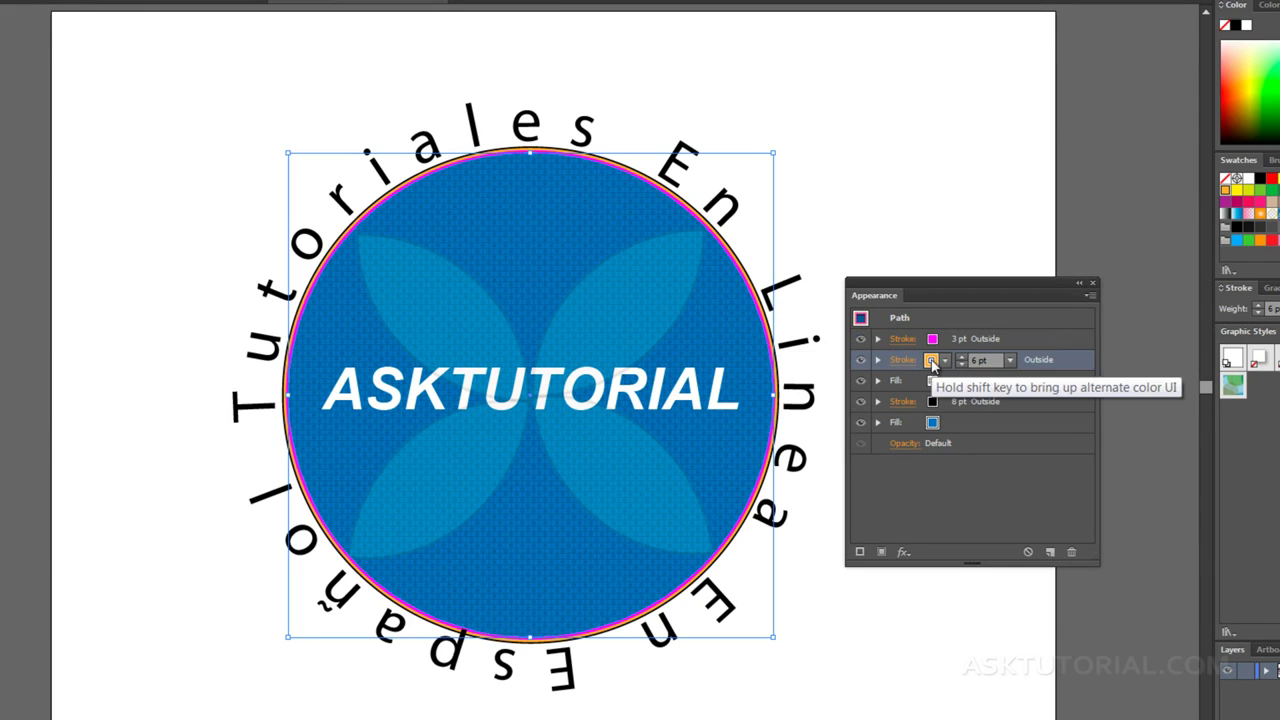
click(931, 362)
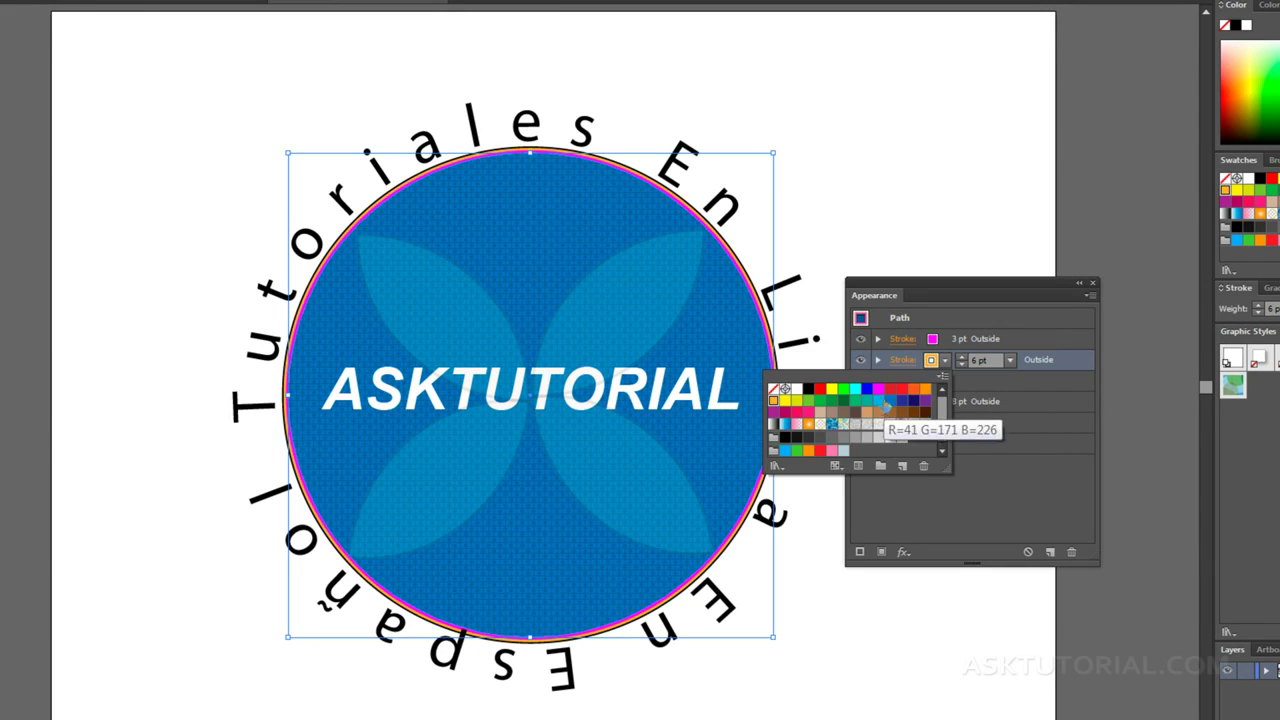
click(887, 409)
click(912, 524)
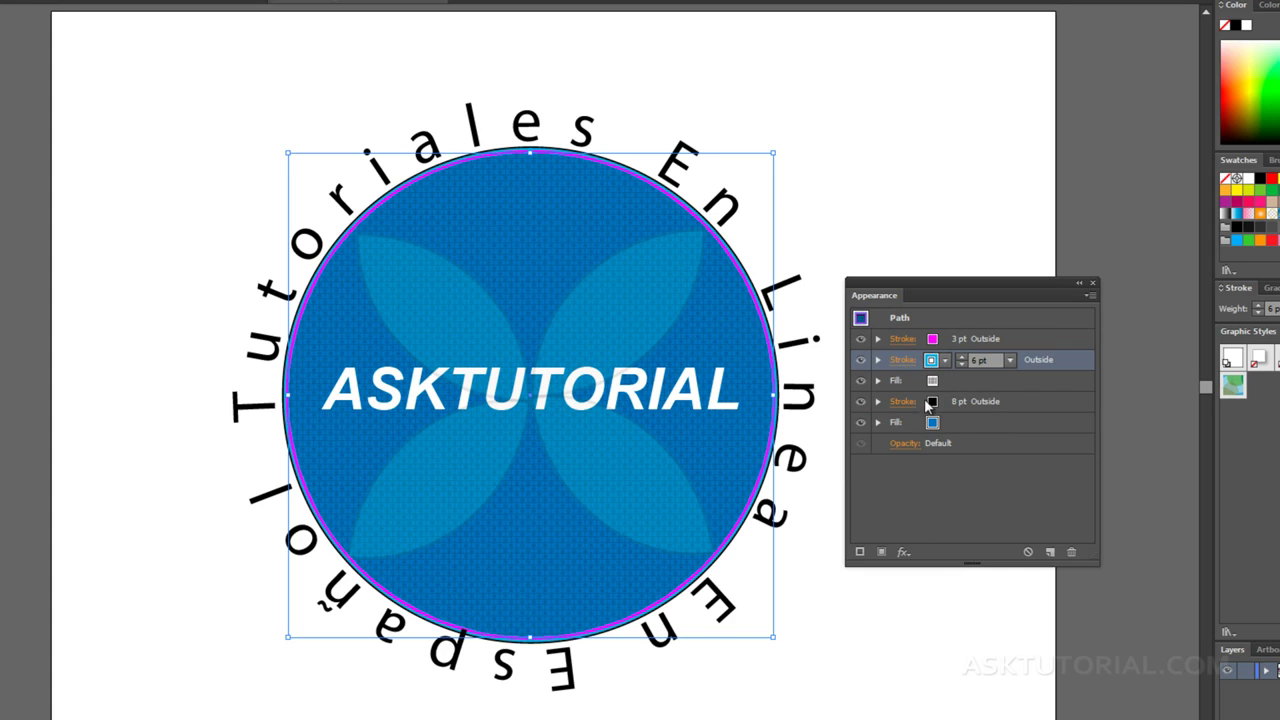
Change the circle's black 8 pt stroke to a light grey swatch.
click(935, 401)
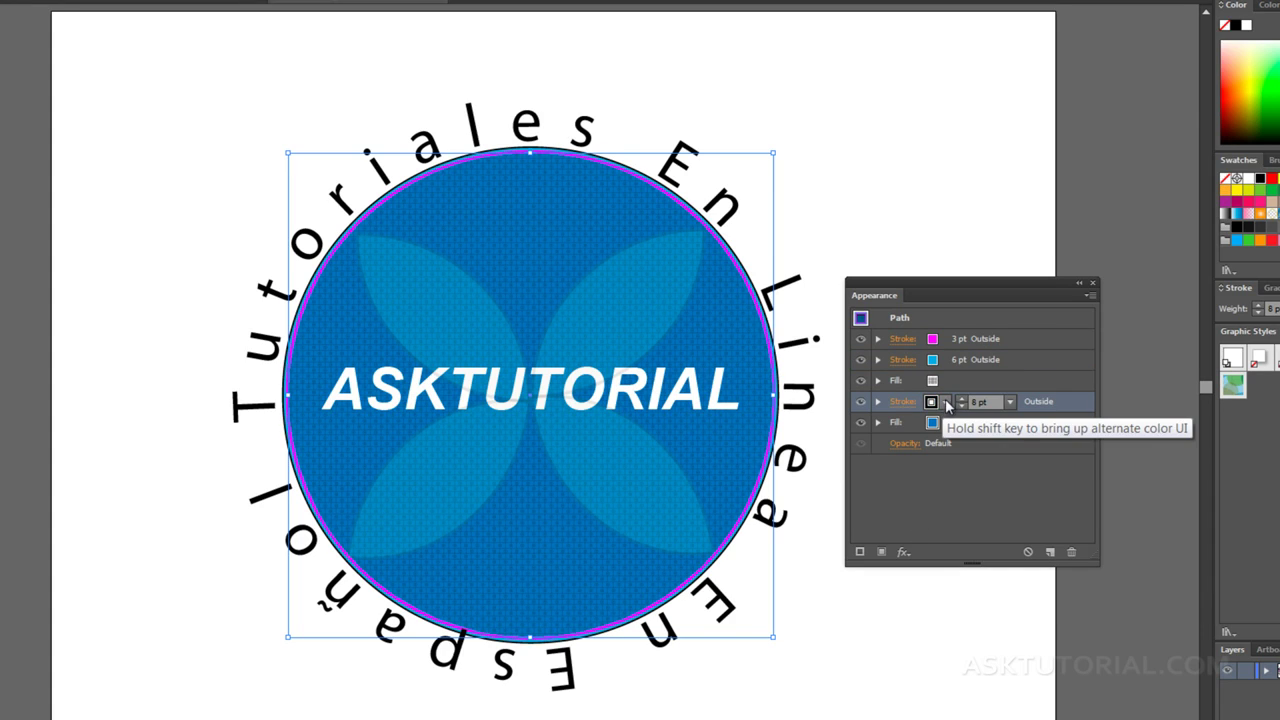
click(931, 401)
click(873, 482)
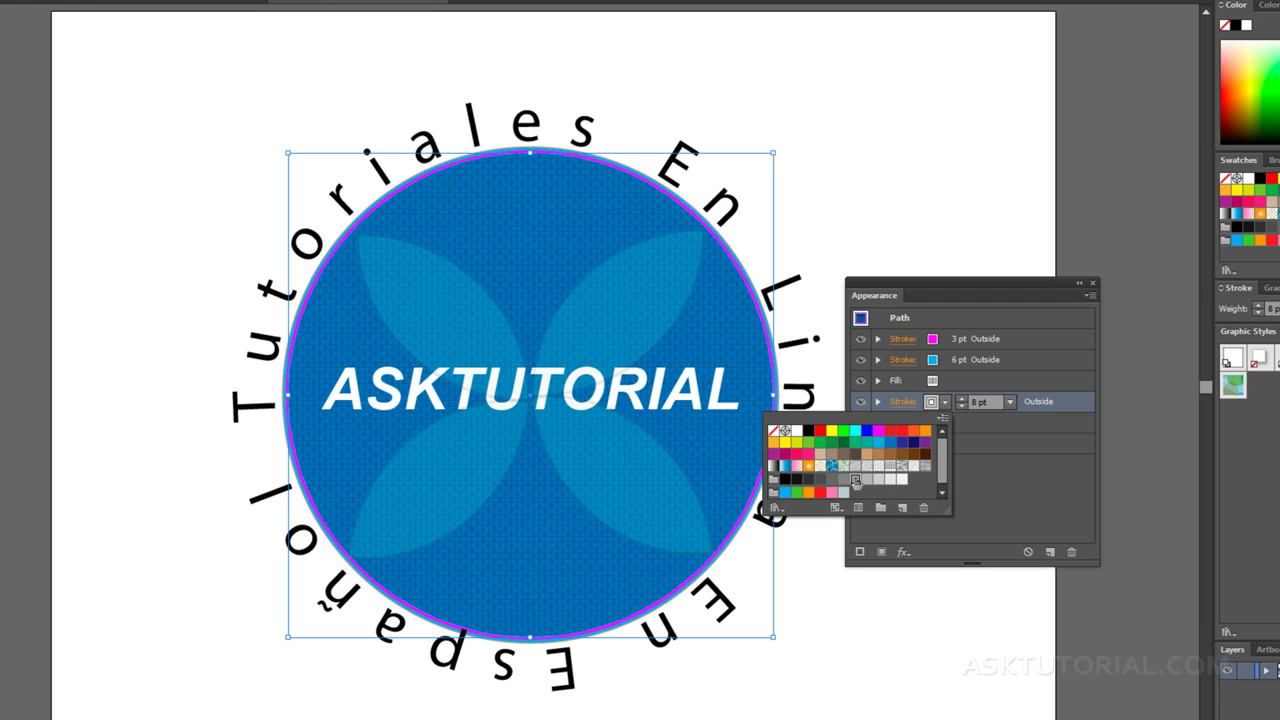
click(891, 518)
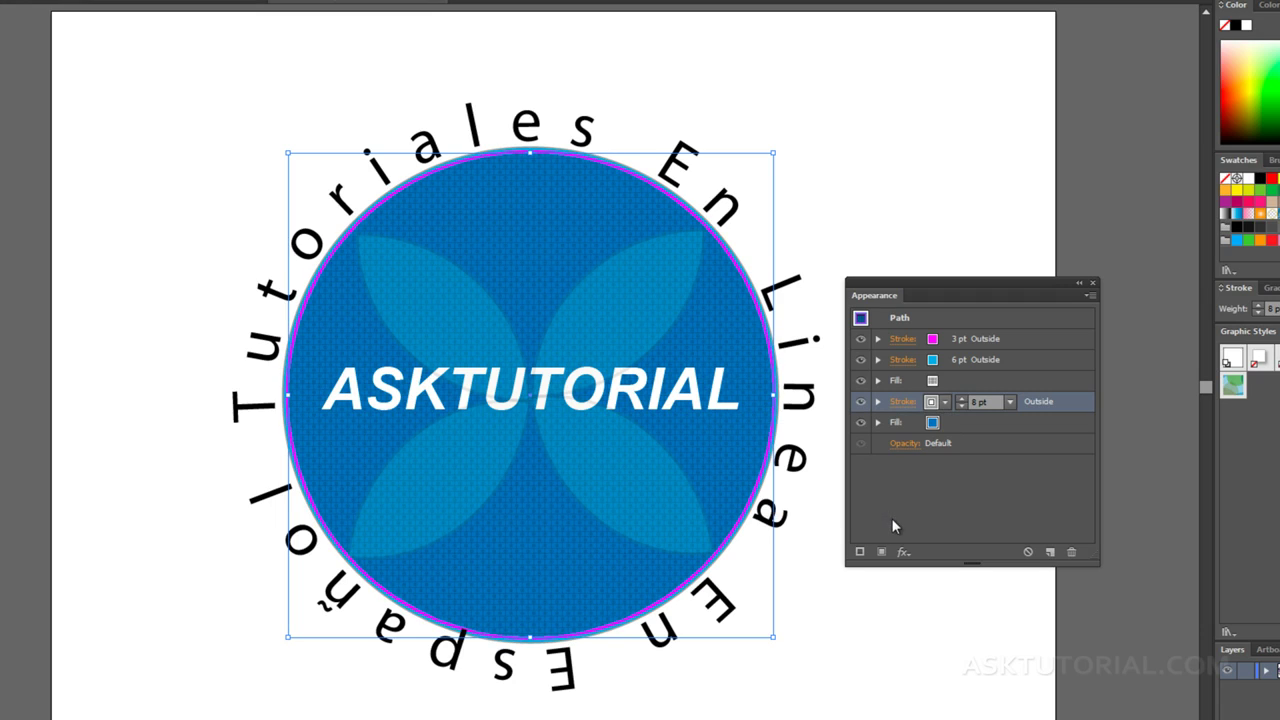
Open the opacity settings of the circle's magenta 3 pt stroke.
click(878, 339)
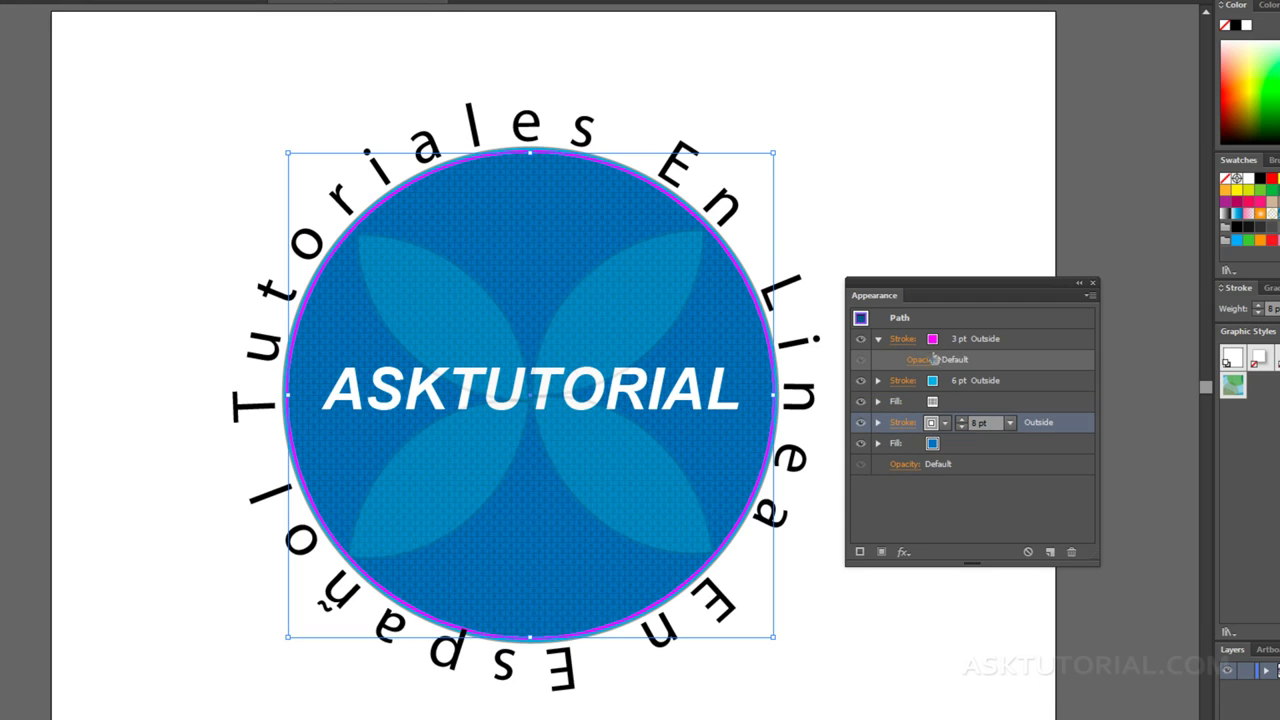
click(920, 360)
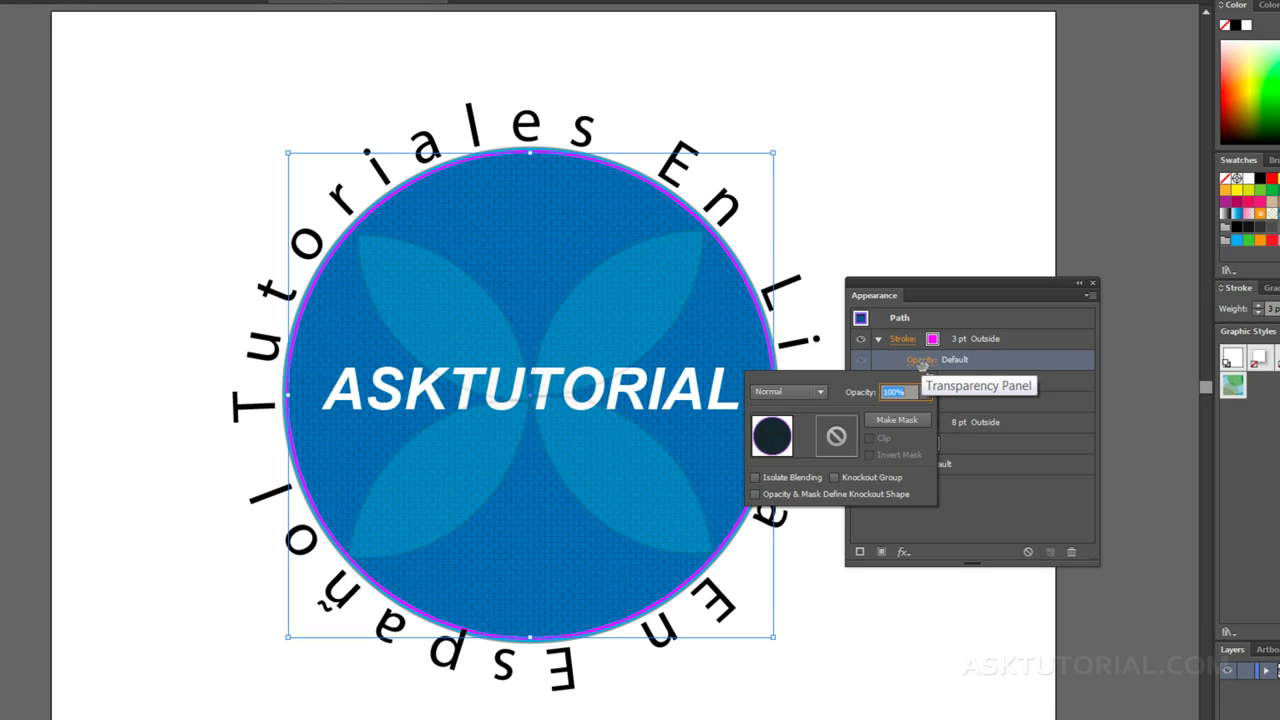
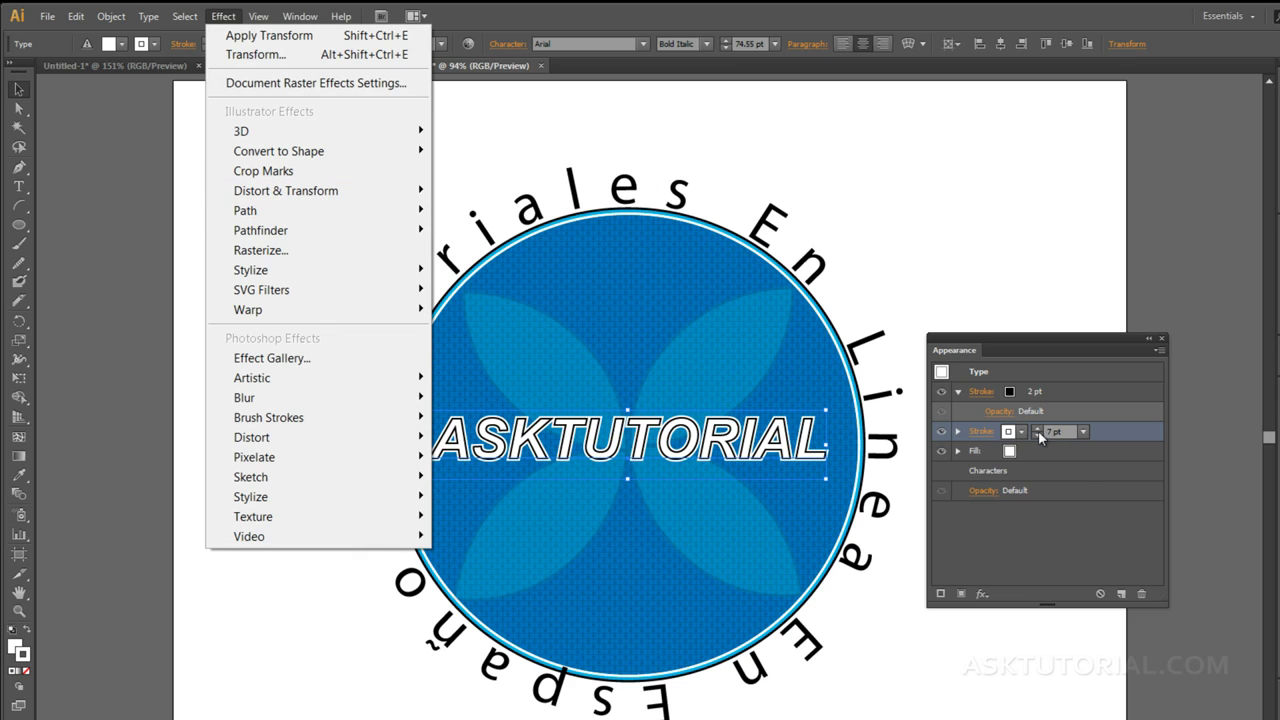
Target the whole ASKTUTORIAL type object in its appearance and open the Arc warp effect's options.
click(1009, 553)
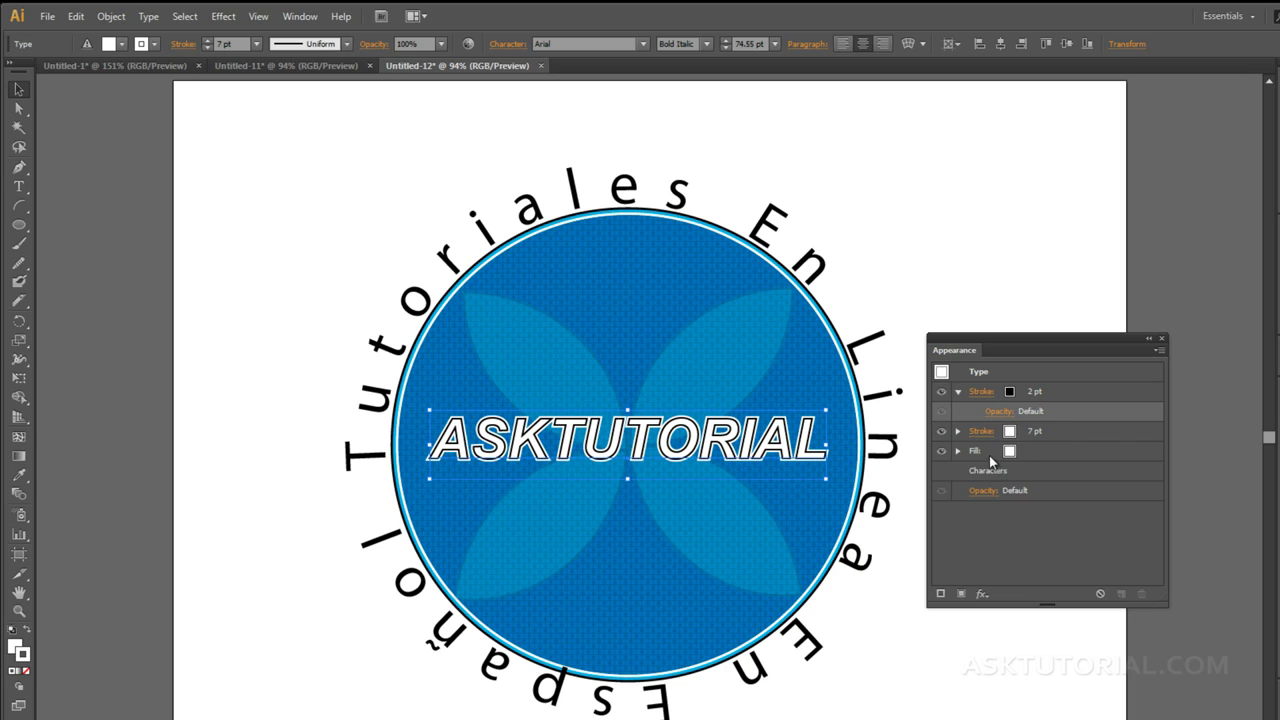
click(1034, 451)
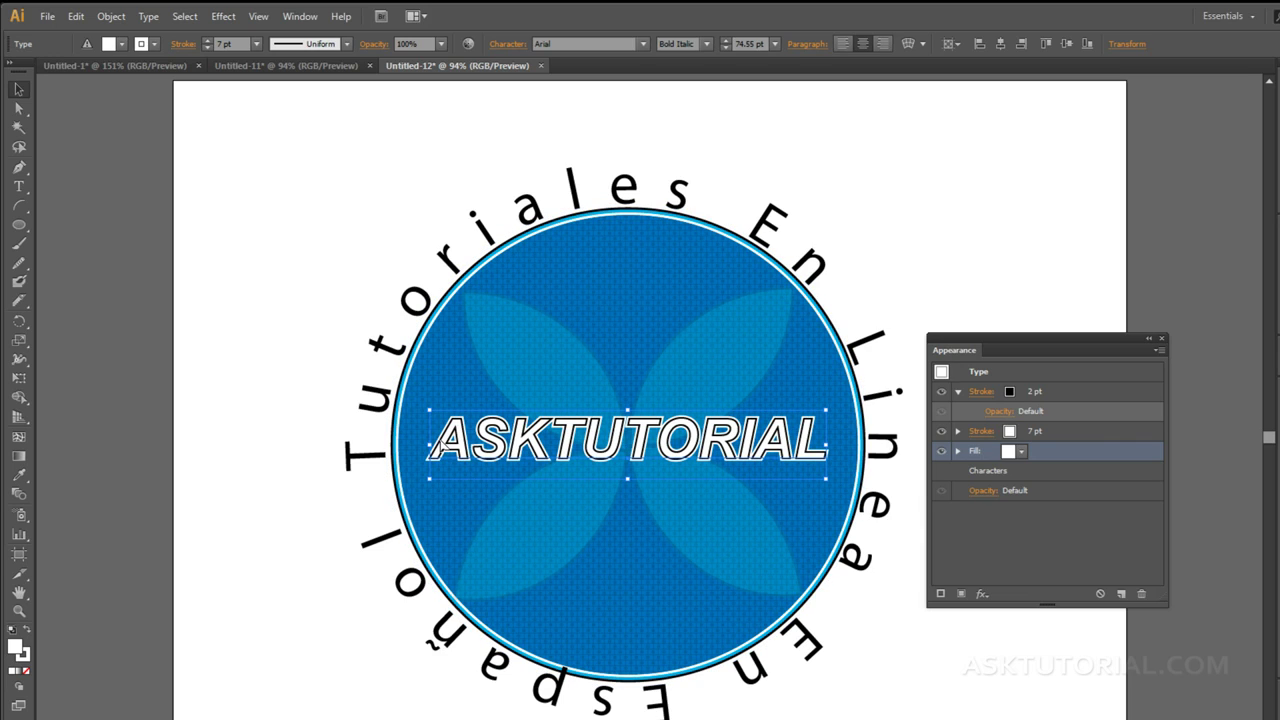
click(971, 380)
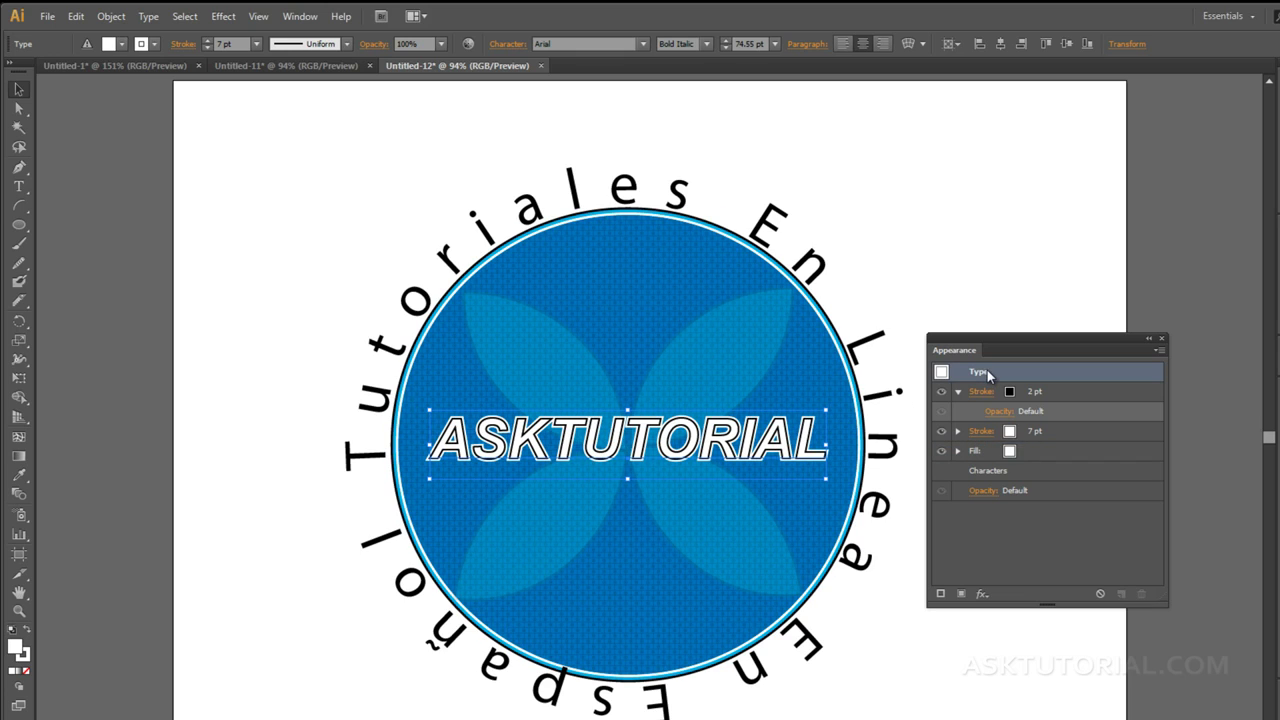
click(224, 17)
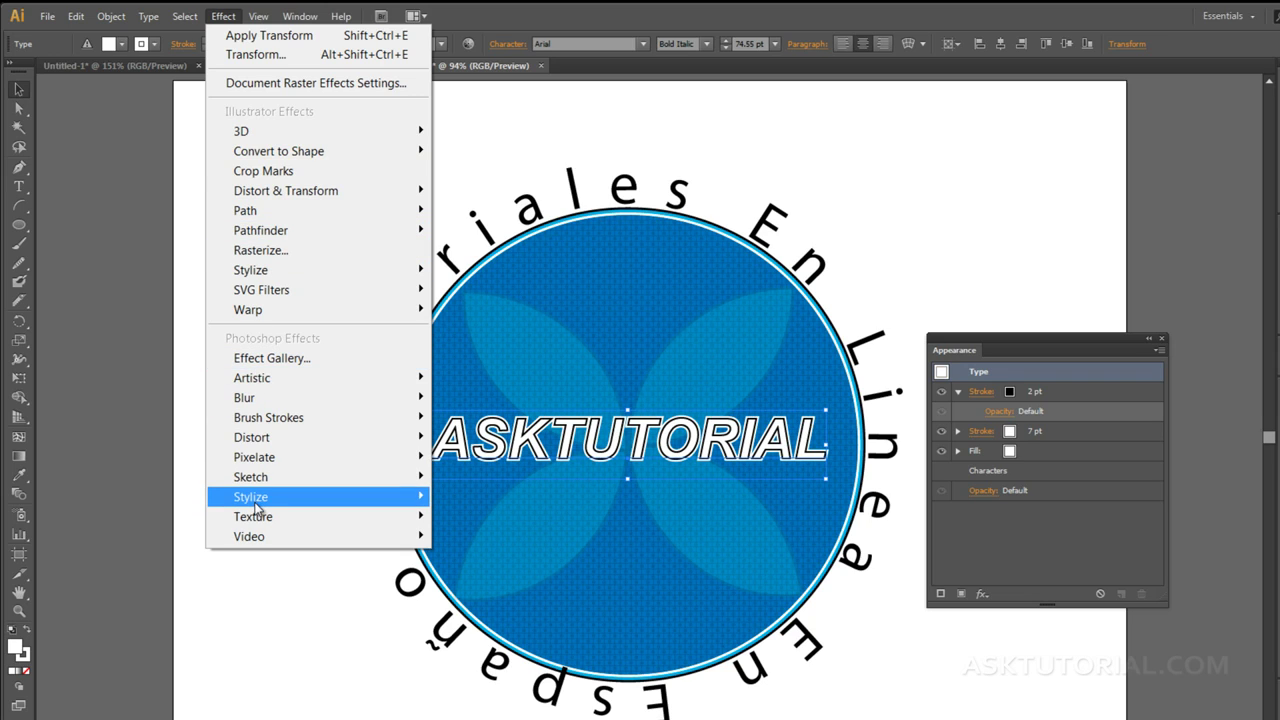
mouse_move(255, 504)
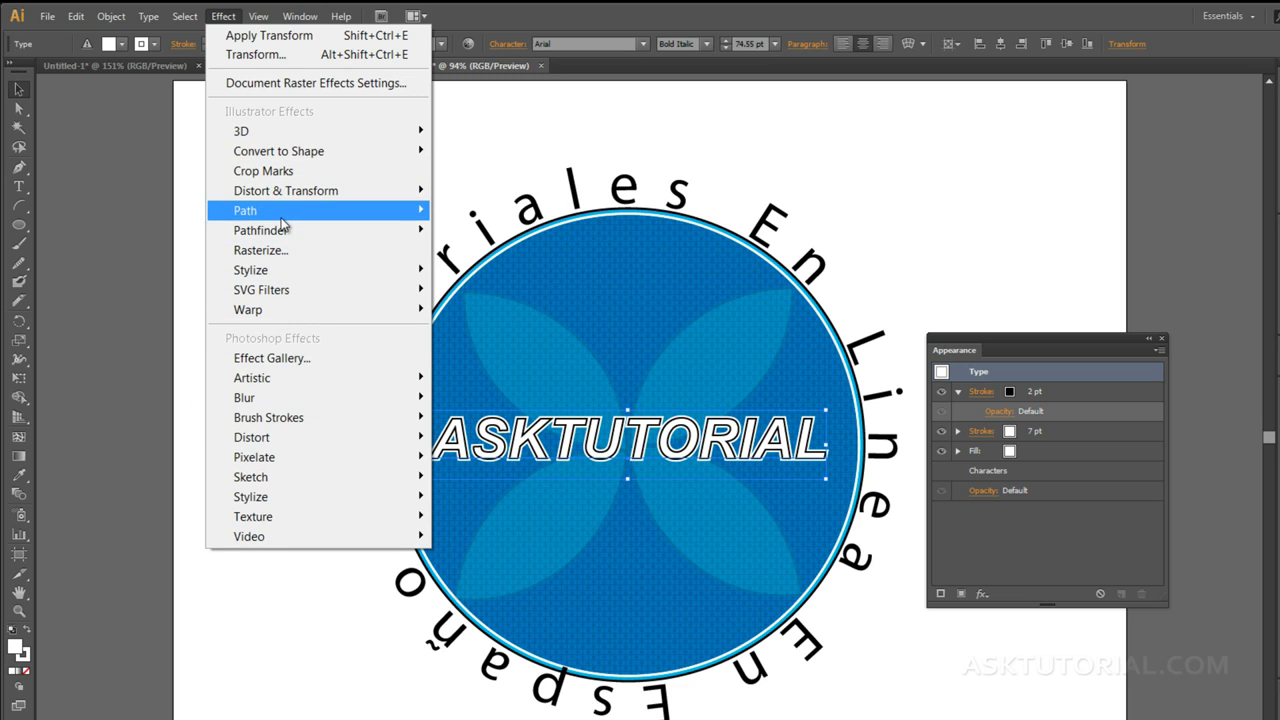
mouse_move(283, 222)
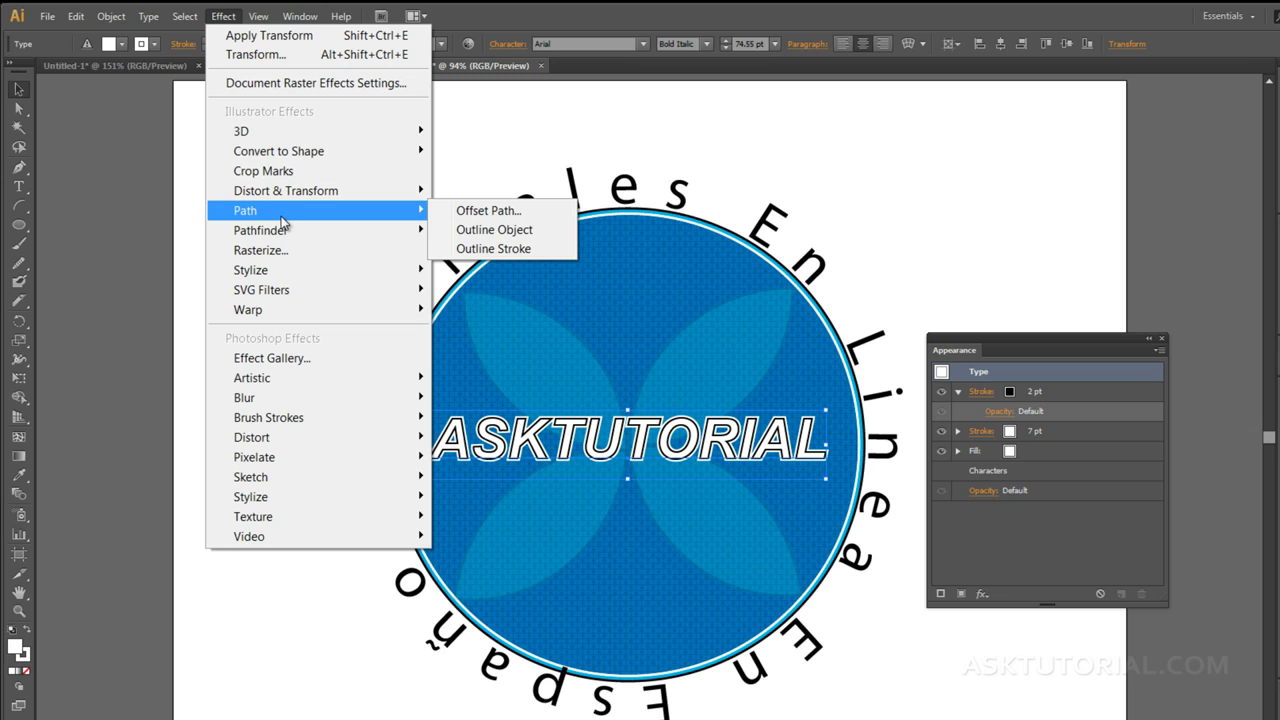
mouse_move(285, 160)
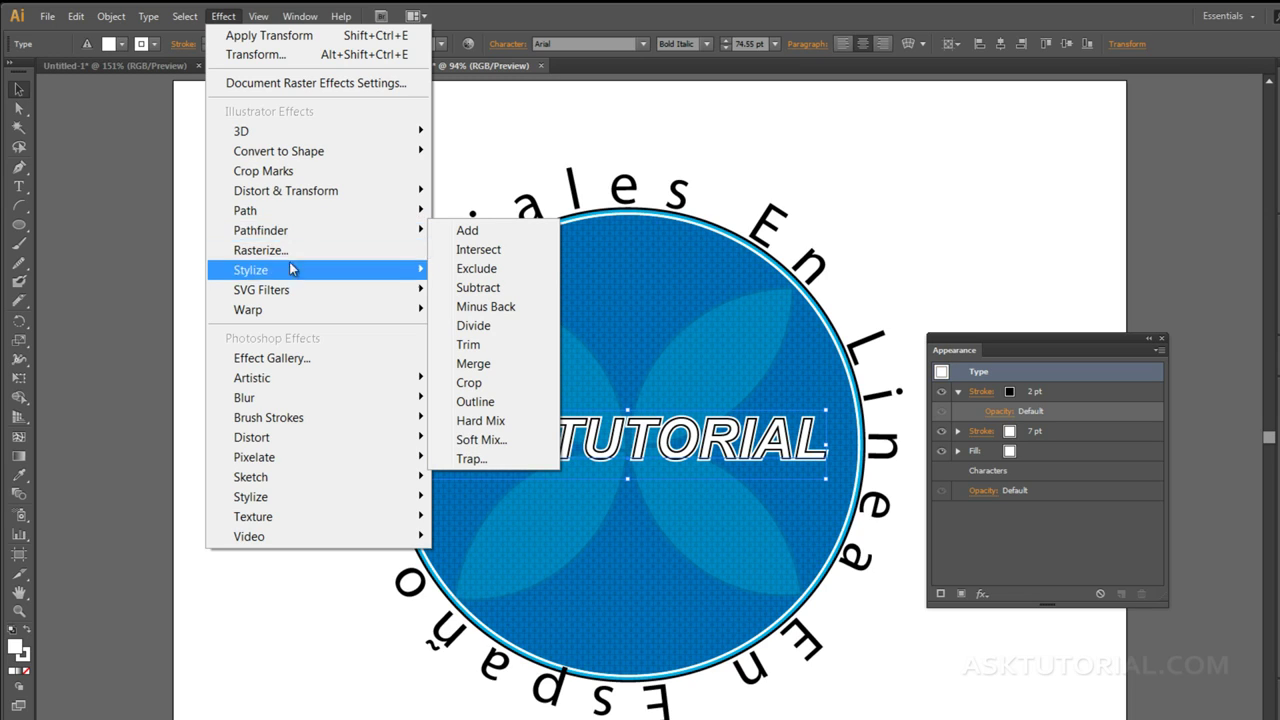
mouse_move(260, 316)
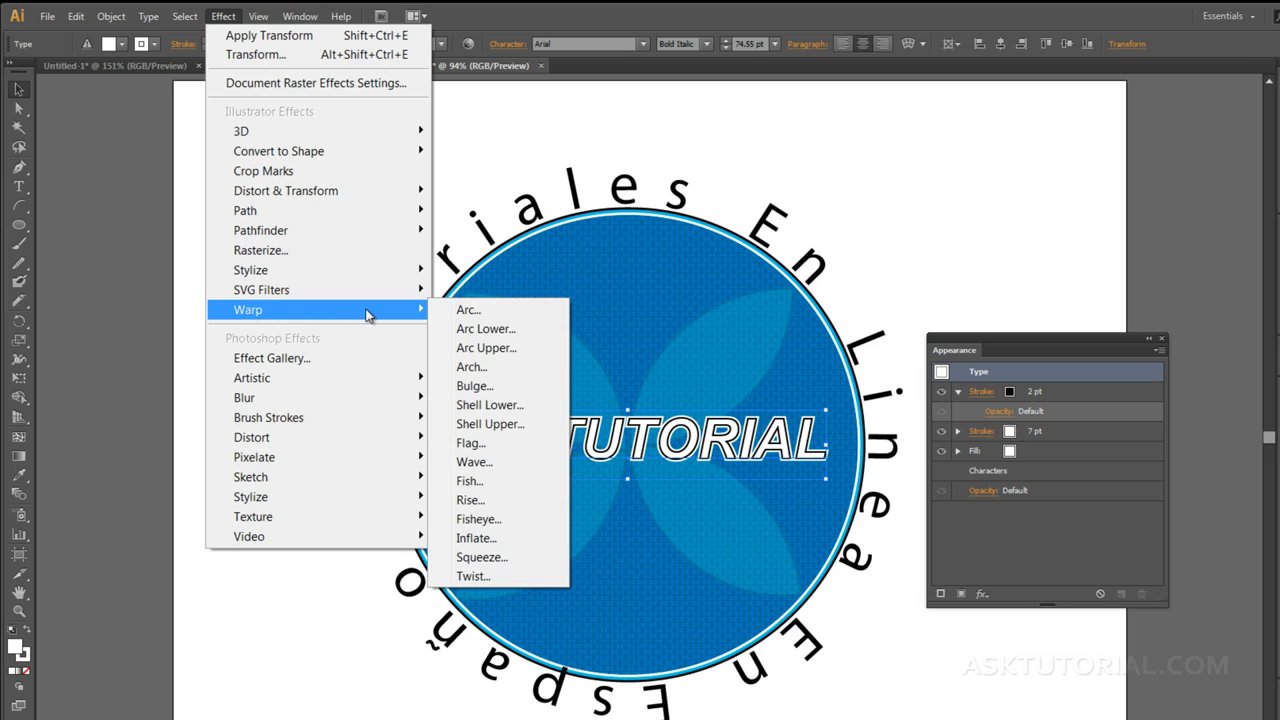
click(468, 311)
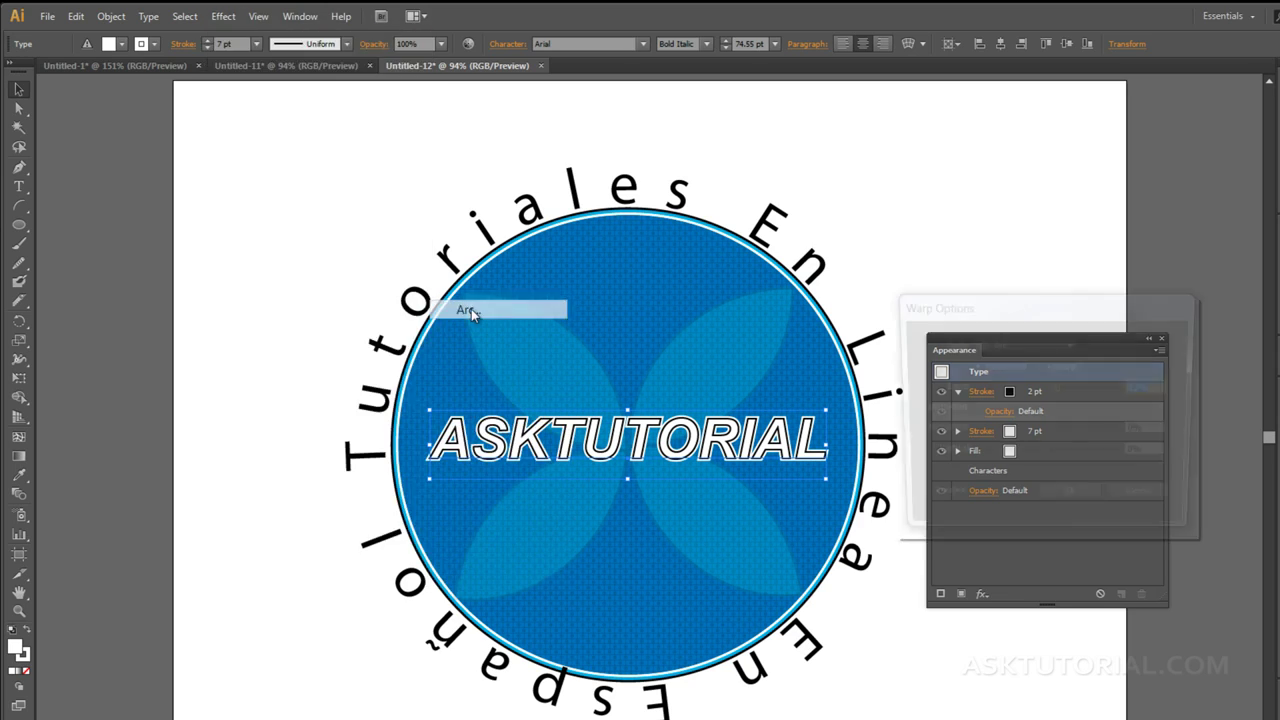
drag(986, 317, 958, 315)
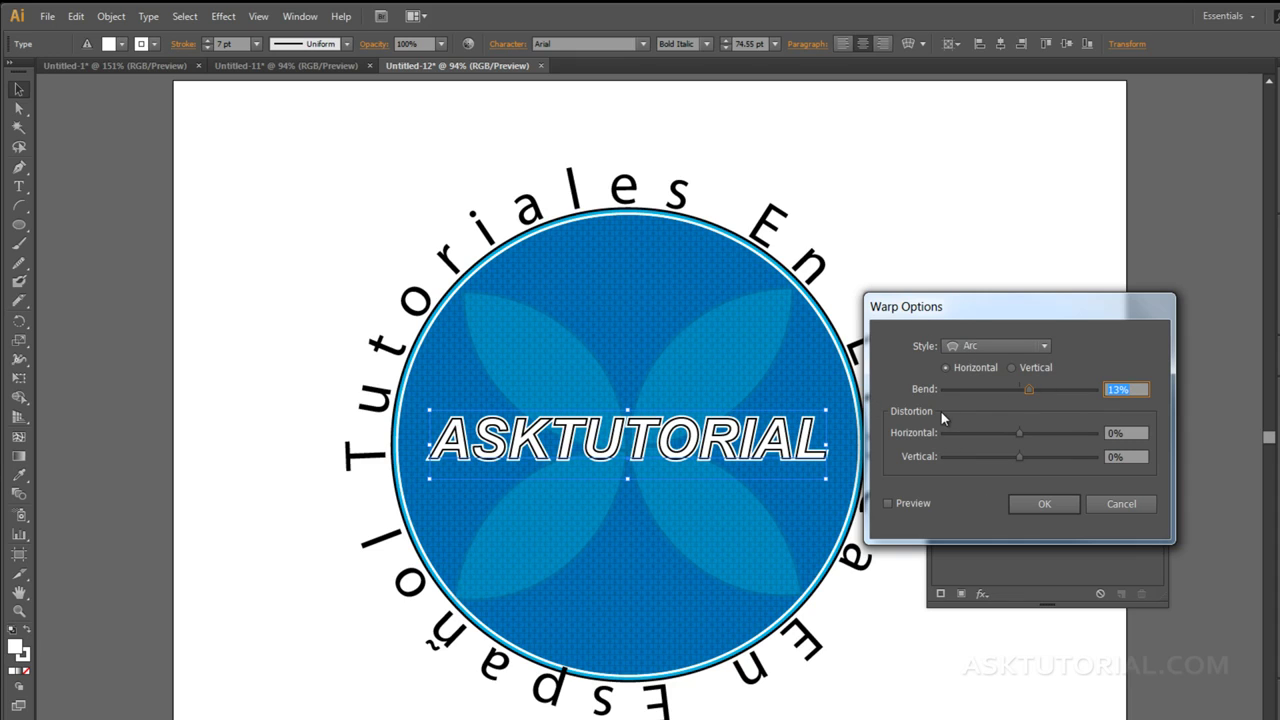
Set the warp style to Arc Lower and turn on the live preview.
click(1043, 345)
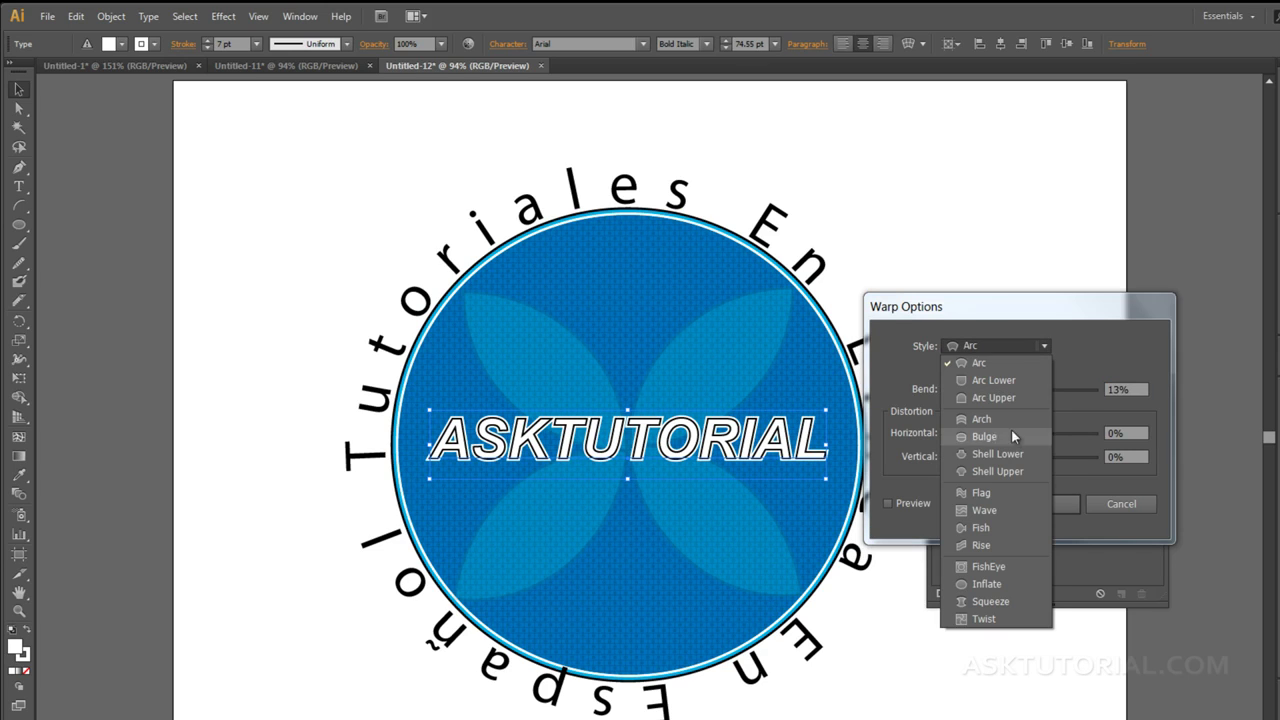
click(992, 381)
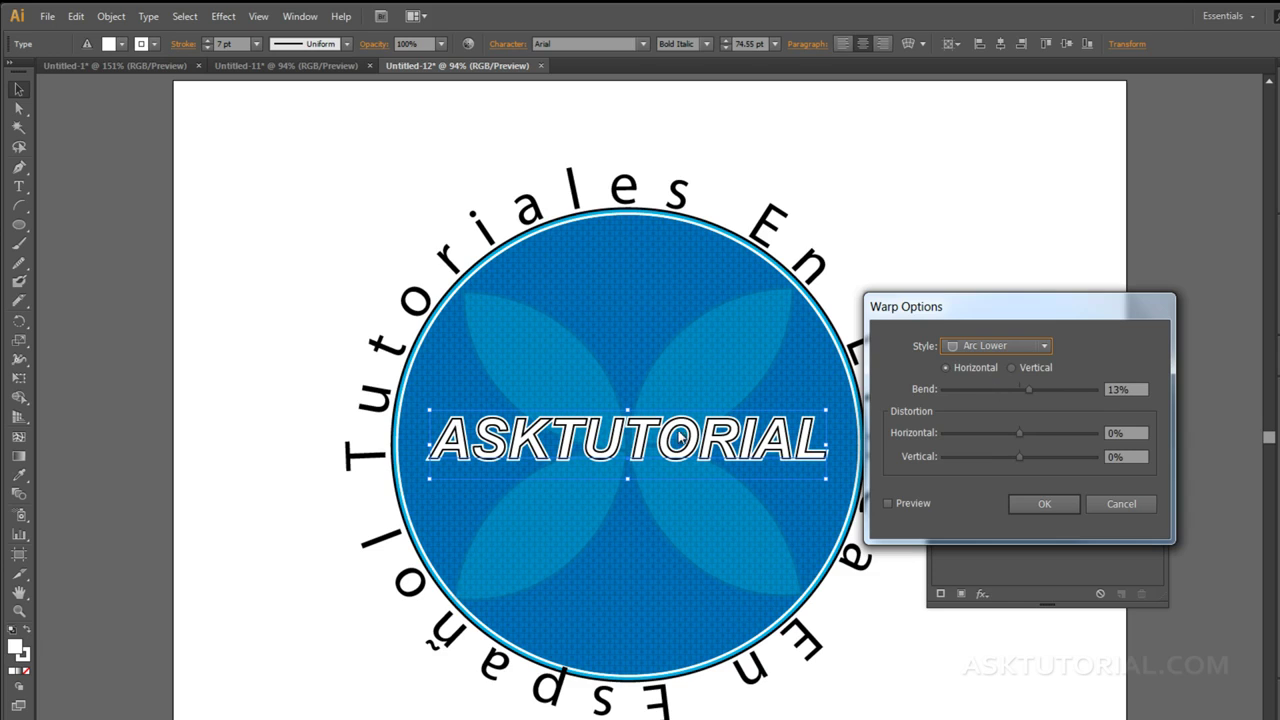
click(888, 503)
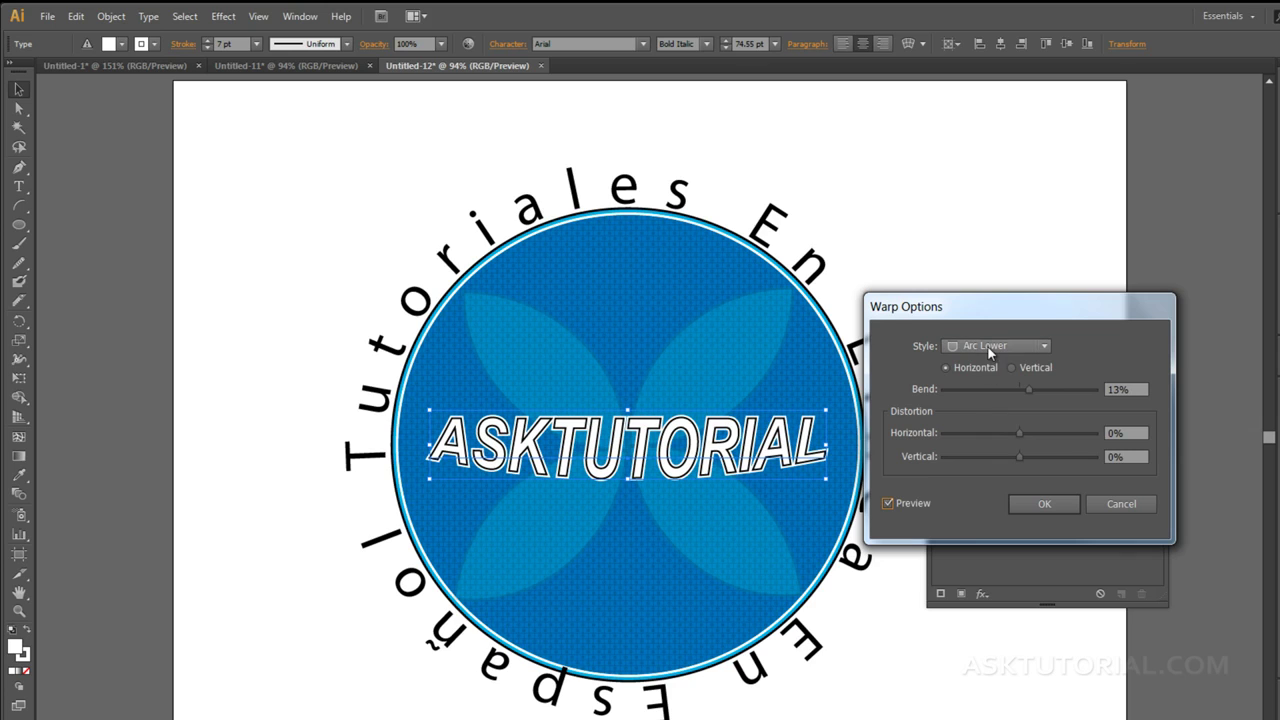
Preview the Arc Upper, Bulge and Shell Lower warp styles on the ASKTUTORIAL text.
click(1040, 344)
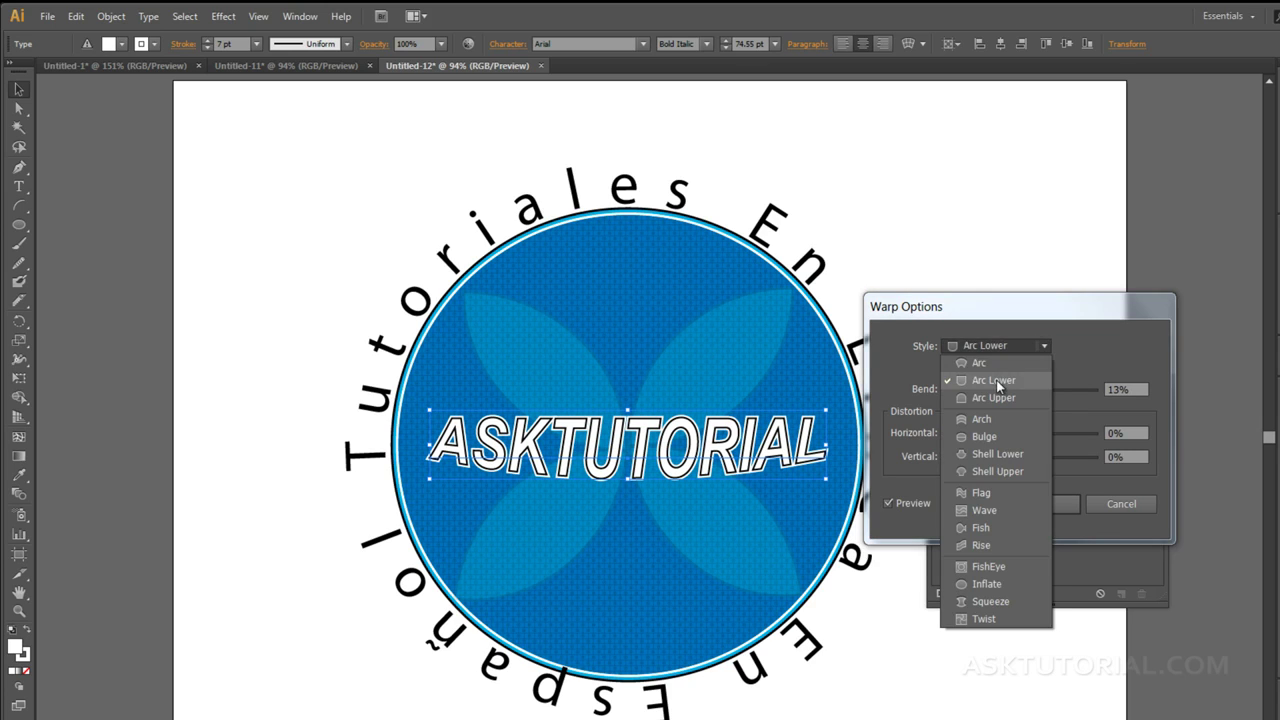
click(996, 378)
click(1039, 346)
click(994, 397)
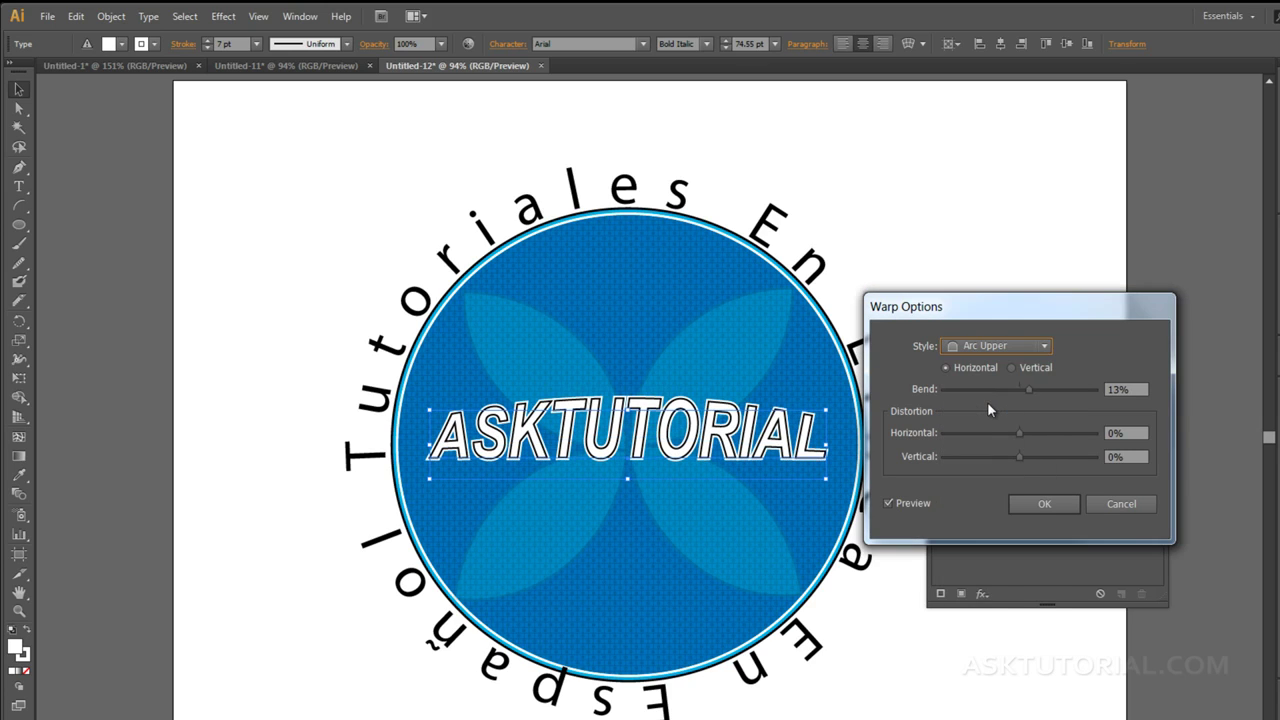
click(1040, 347)
click(991, 433)
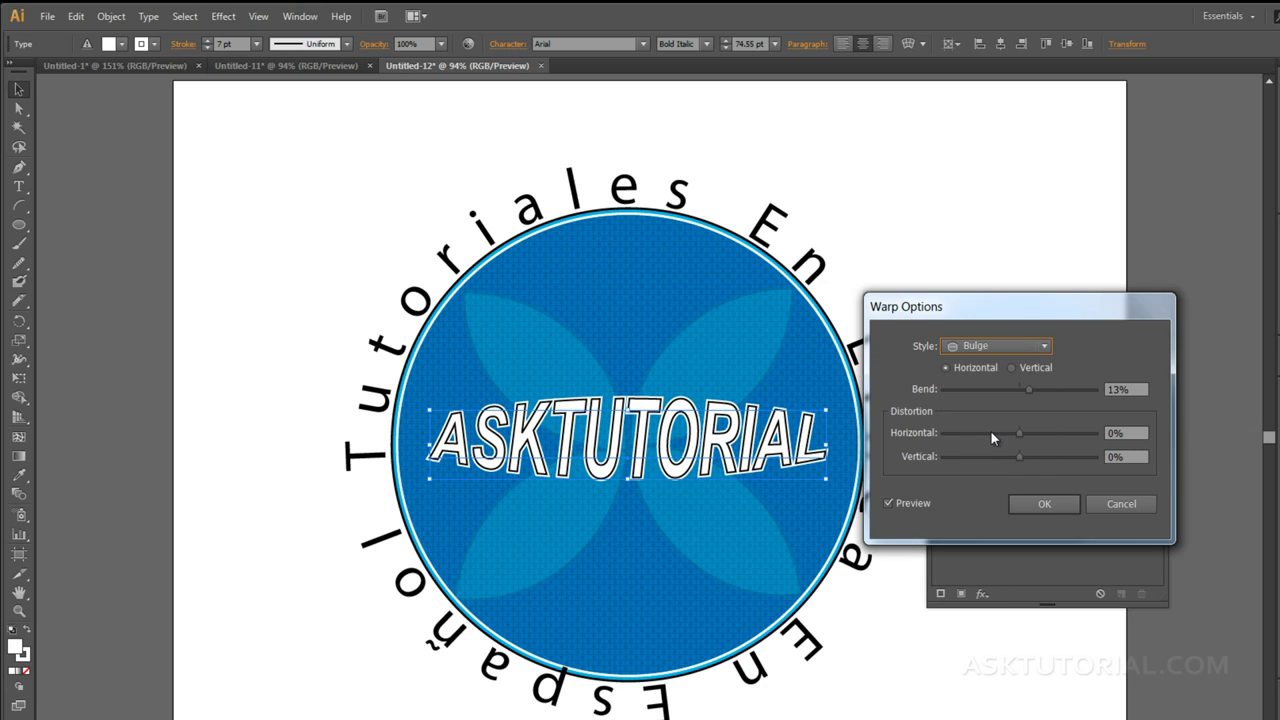
click(1049, 345)
click(992, 453)
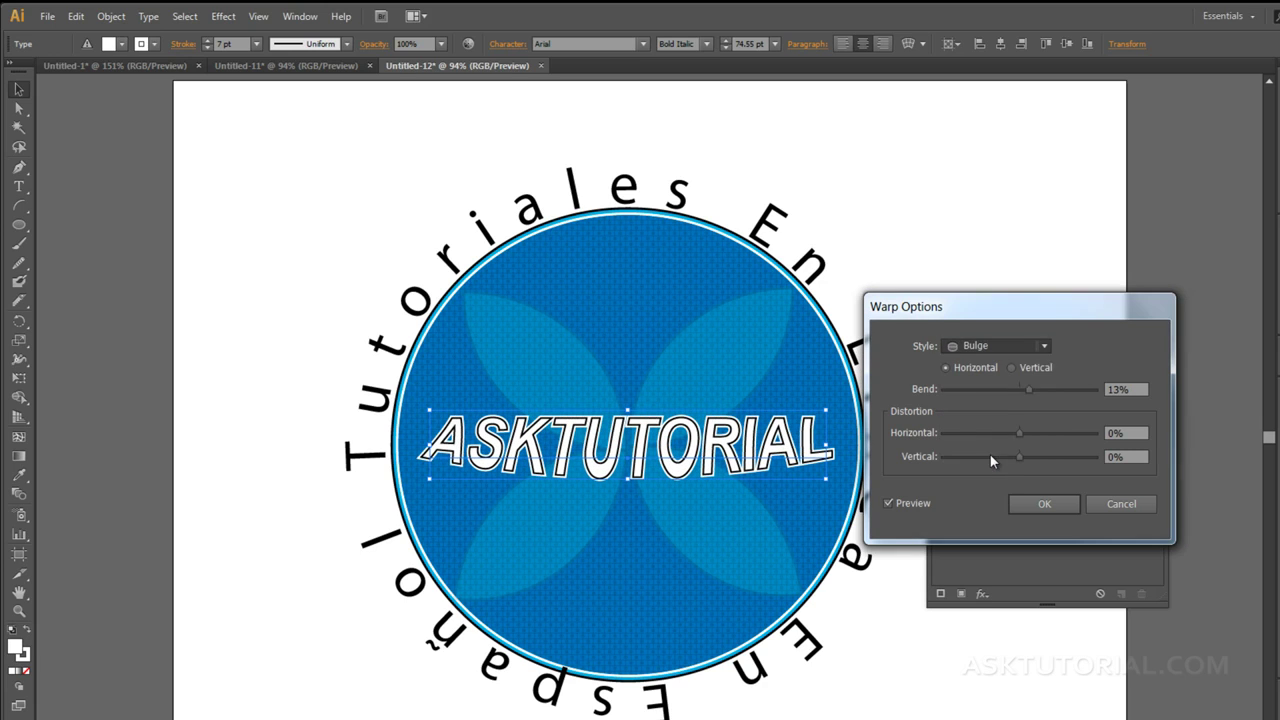
Try the Flag, Fish, FishEye, Rise and Inflate warp styles on the ASKTUTORIAL text.
click(1042, 348)
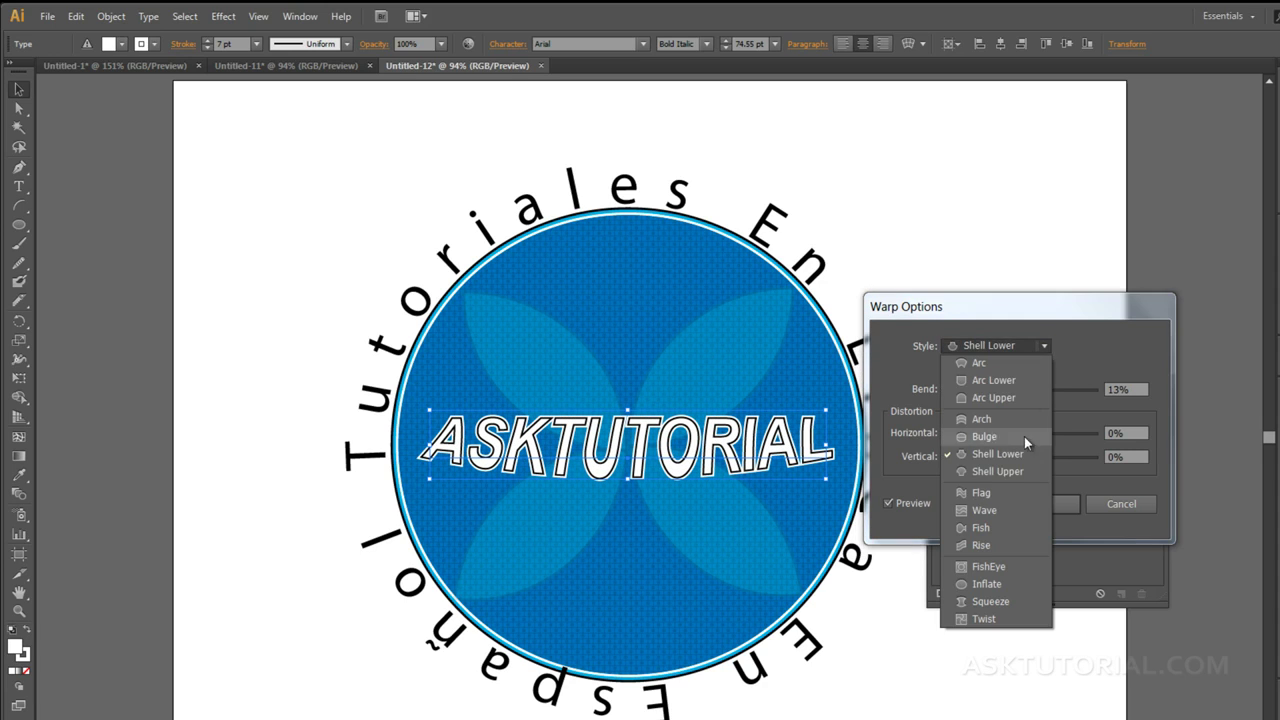
click(988, 490)
click(1043, 345)
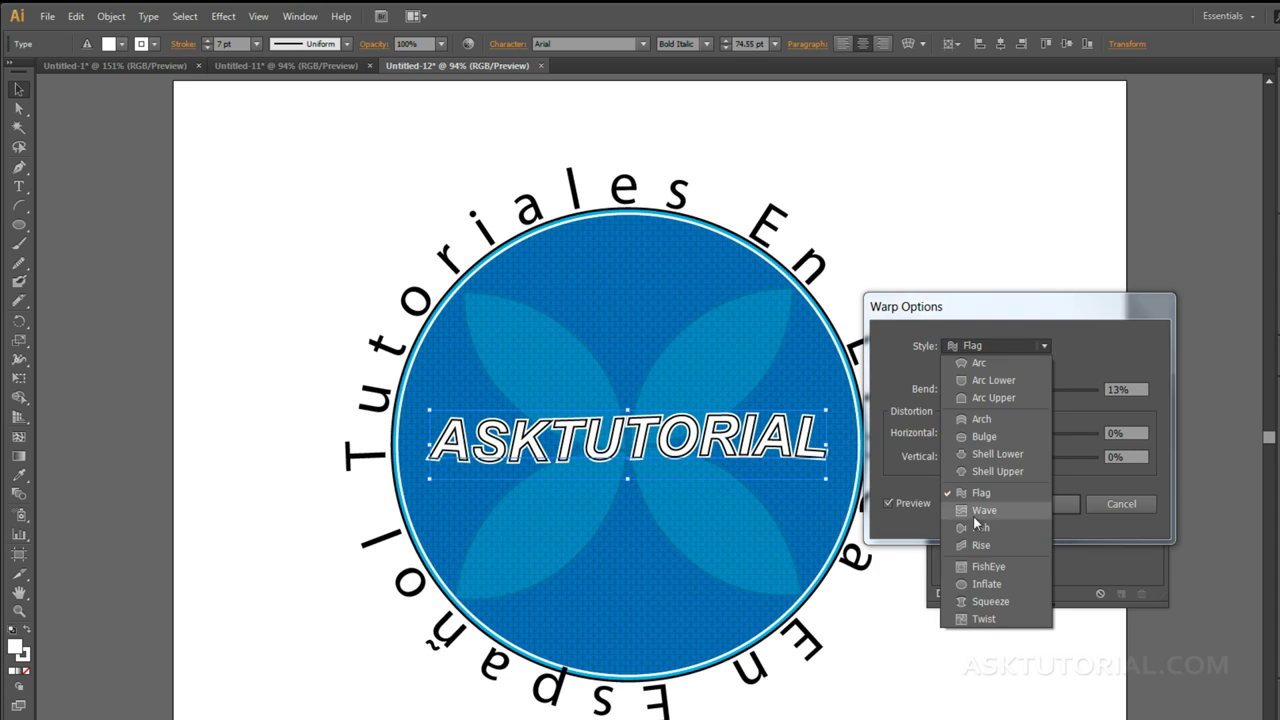
click(973, 516)
click(1042, 348)
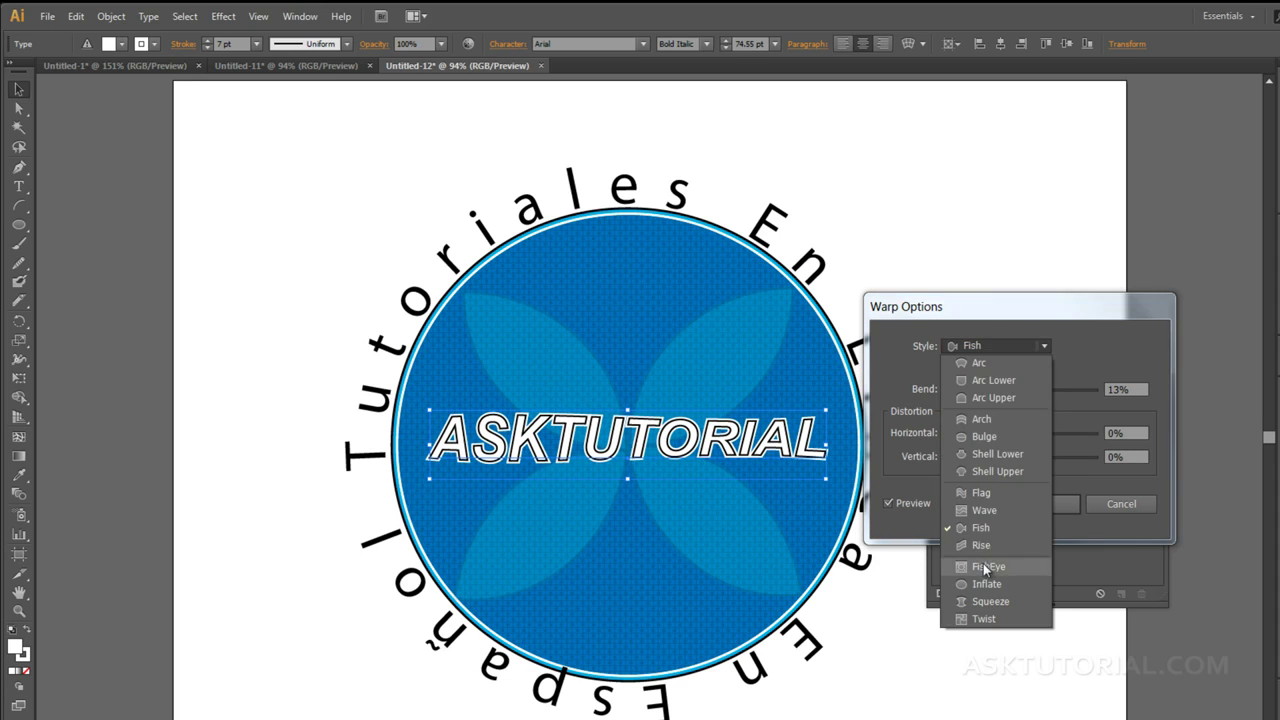
click(983, 563)
click(1047, 343)
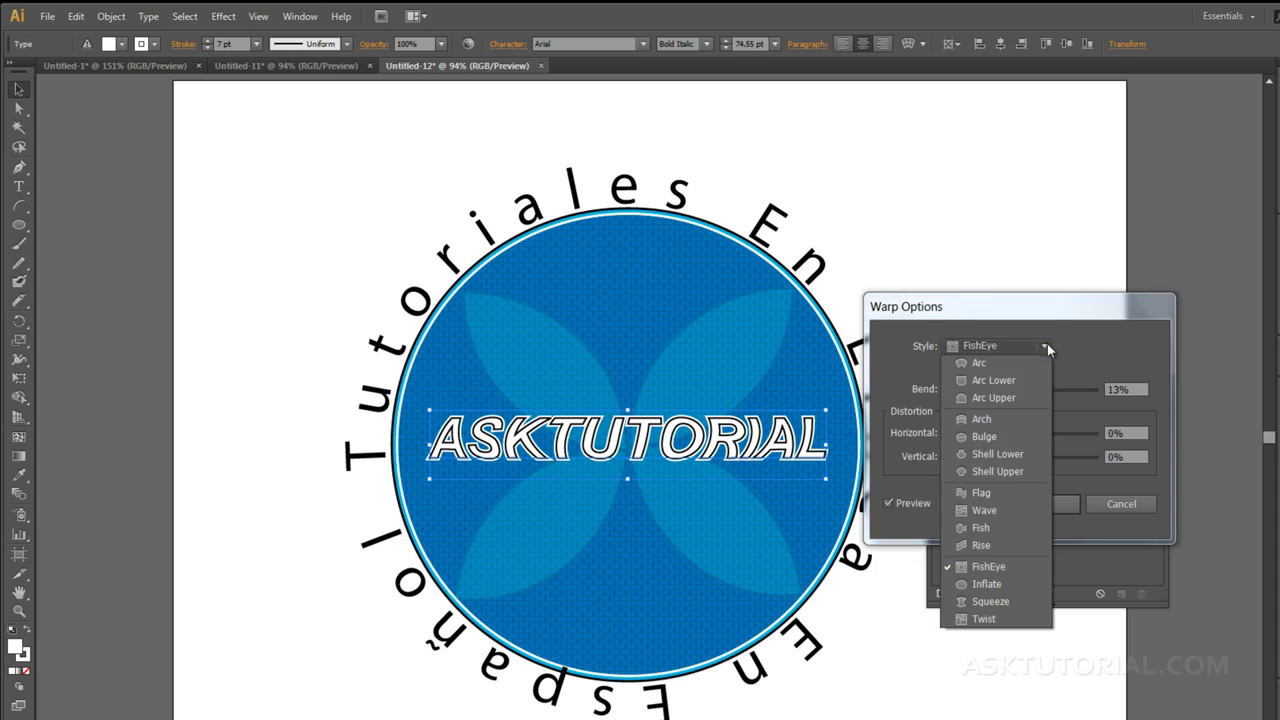
click(999, 544)
click(1033, 343)
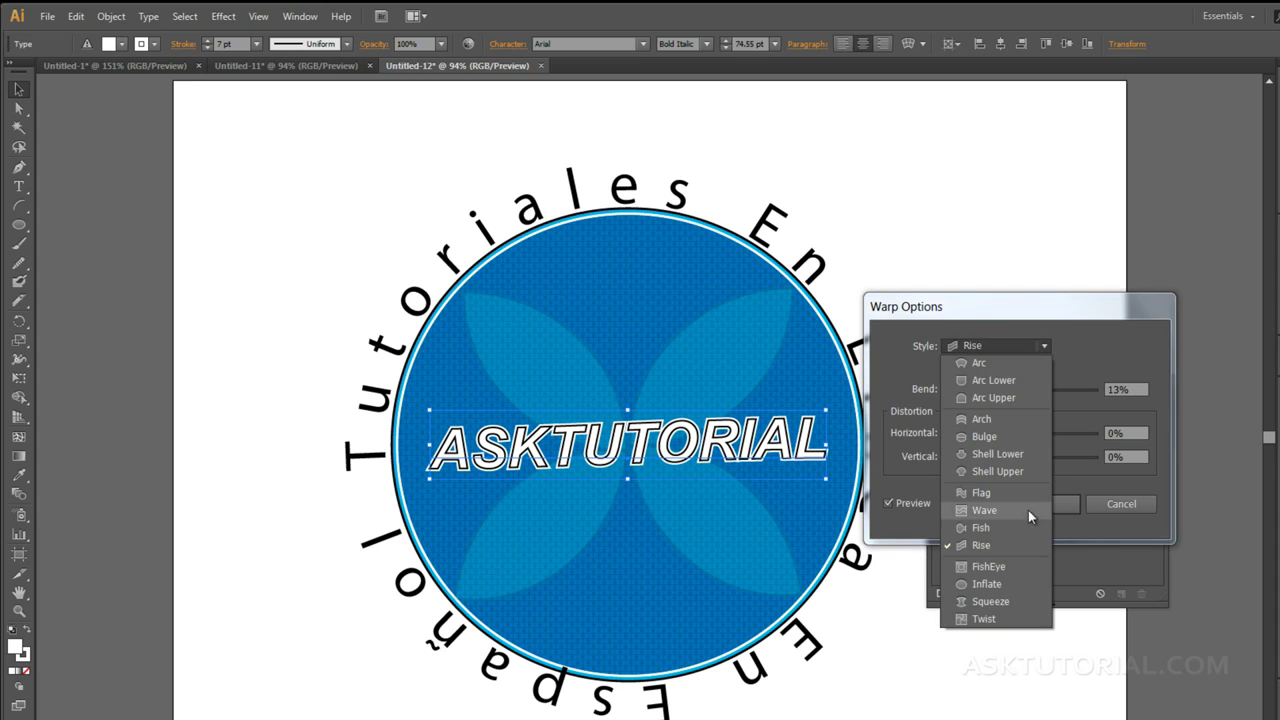
click(995, 582)
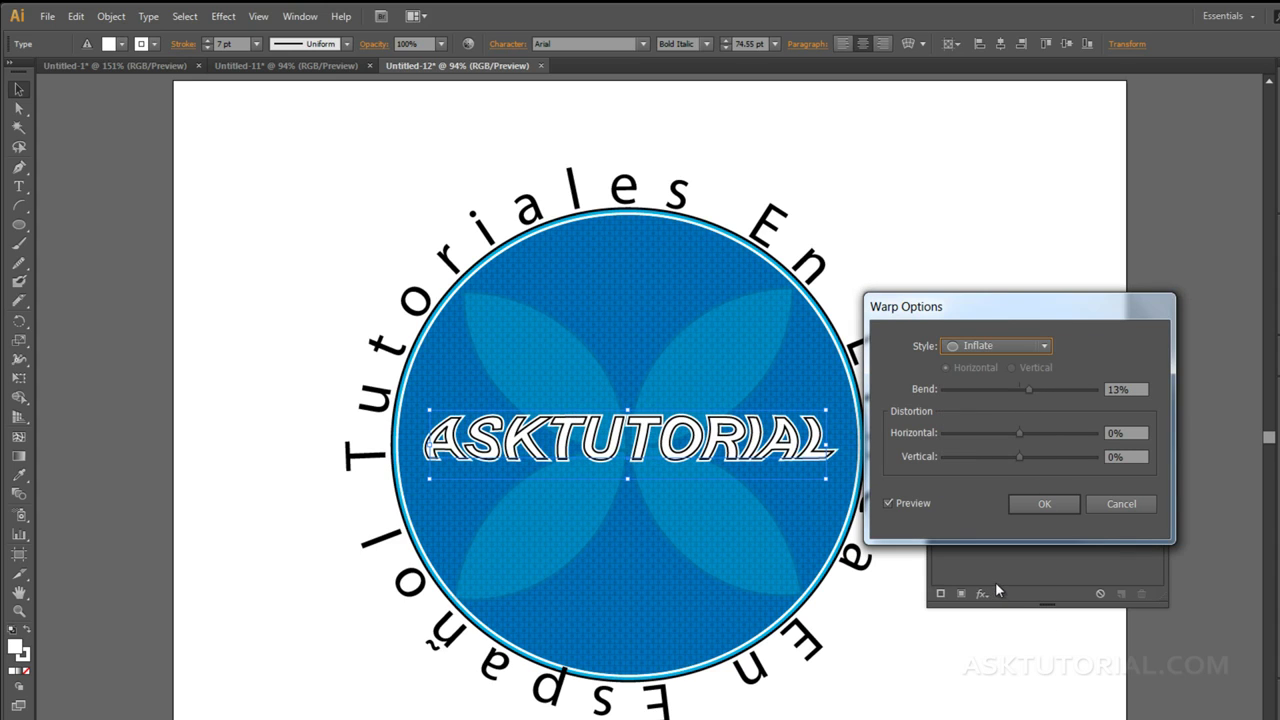
Apply an Arc warp to the ASKTUTORIAL text with 33% bend, -15% horizontal distortion and 1% vertical distortion.
click(1028, 347)
click(1006, 365)
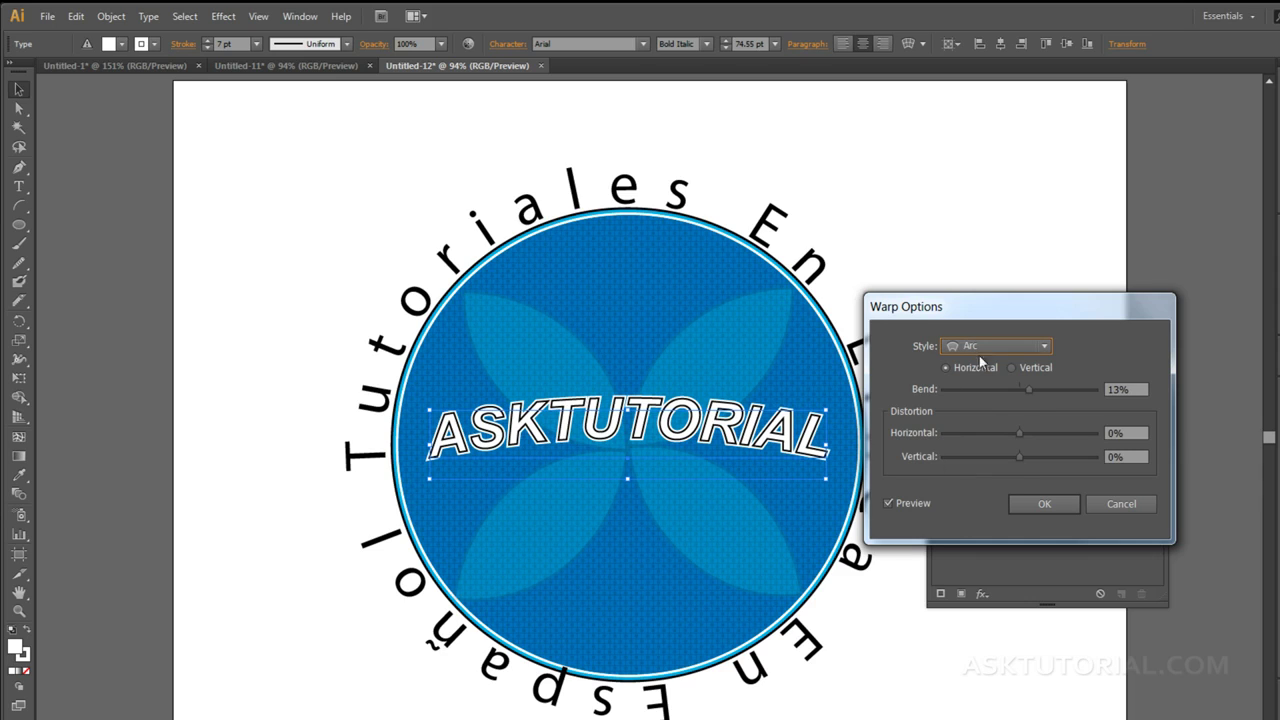
drag(1029, 386, 1018, 454)
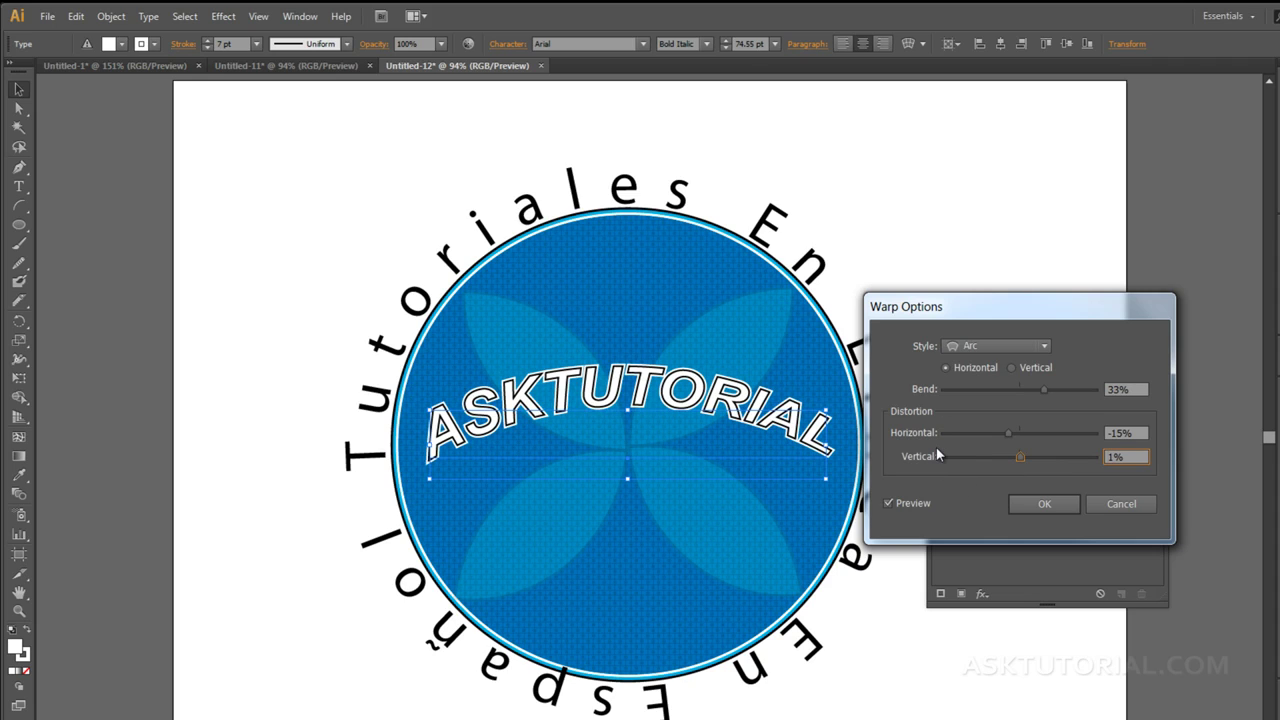
click(1034, 503)
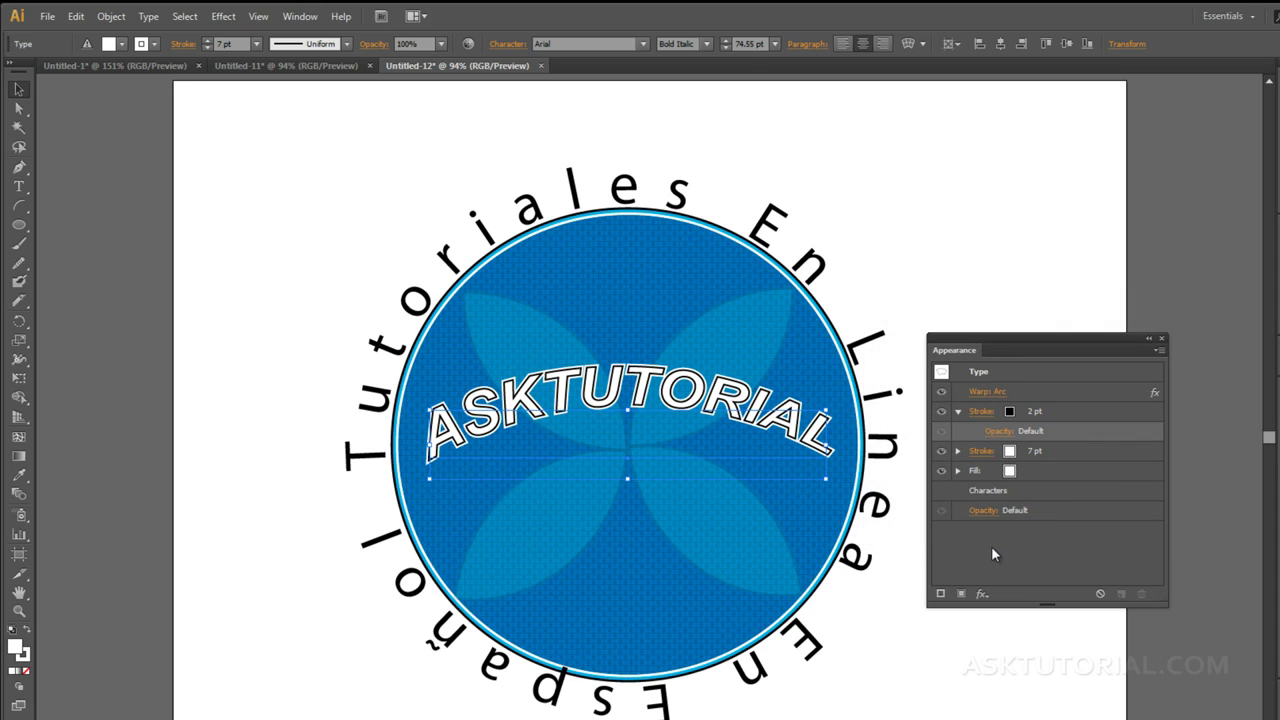
Hide the Arc warp effect on the ASKTUTORIAL text.
click(1022, 392)
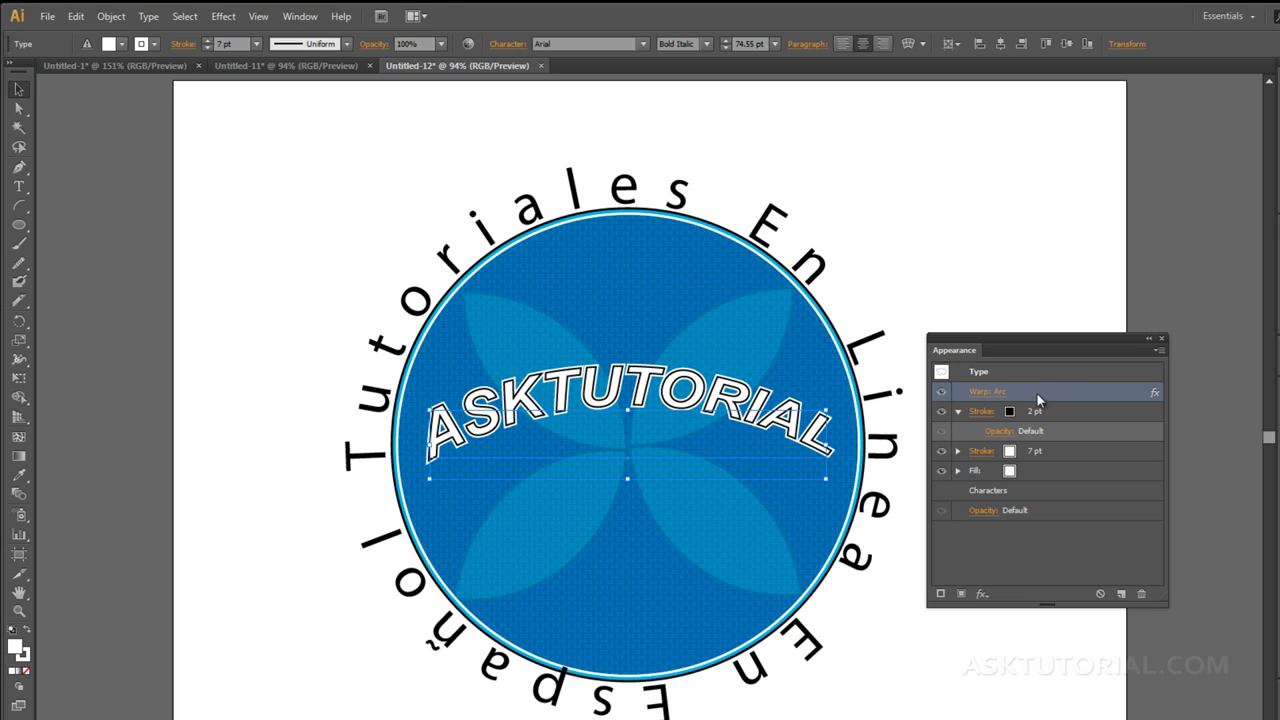
click(941, 392)
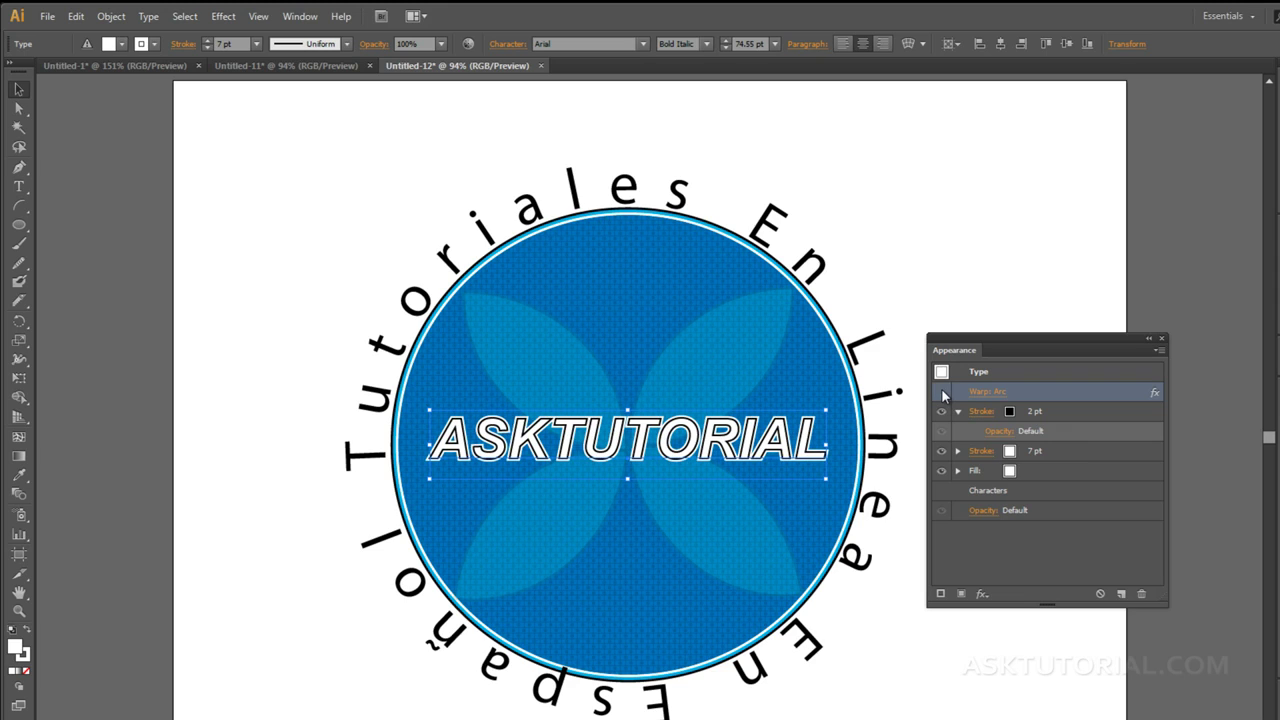